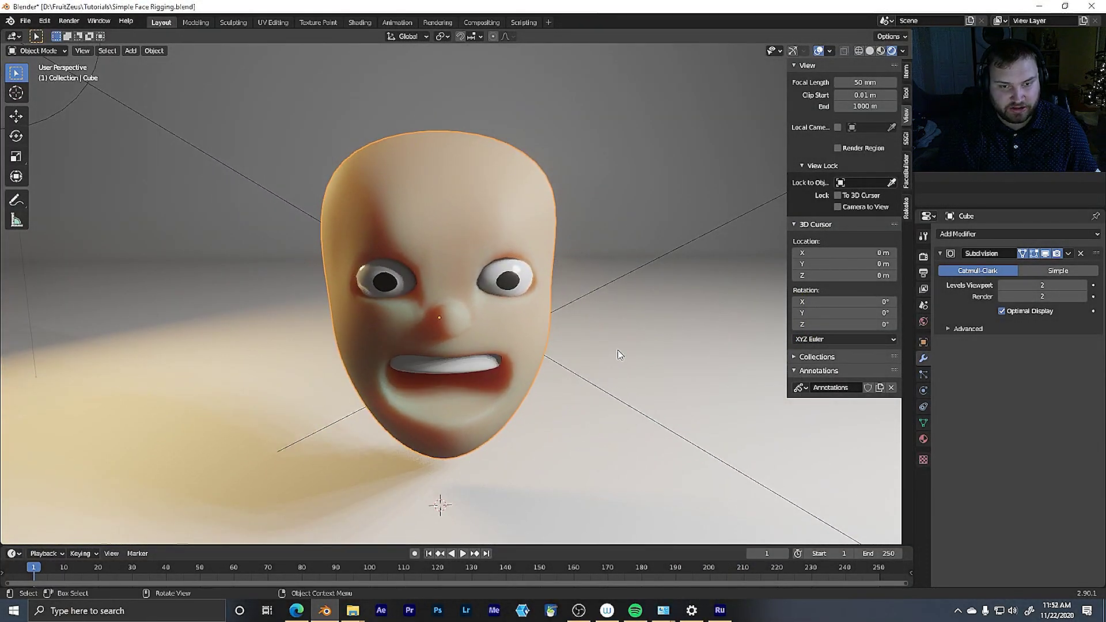
# Orbit the face, toggle Edit Mode briefly, and show the mesh's Object Data properties with empty Shape Keys
pyautogui.moveTo(619, 354); pyautogui.dragTo(610, 379, button='middle')
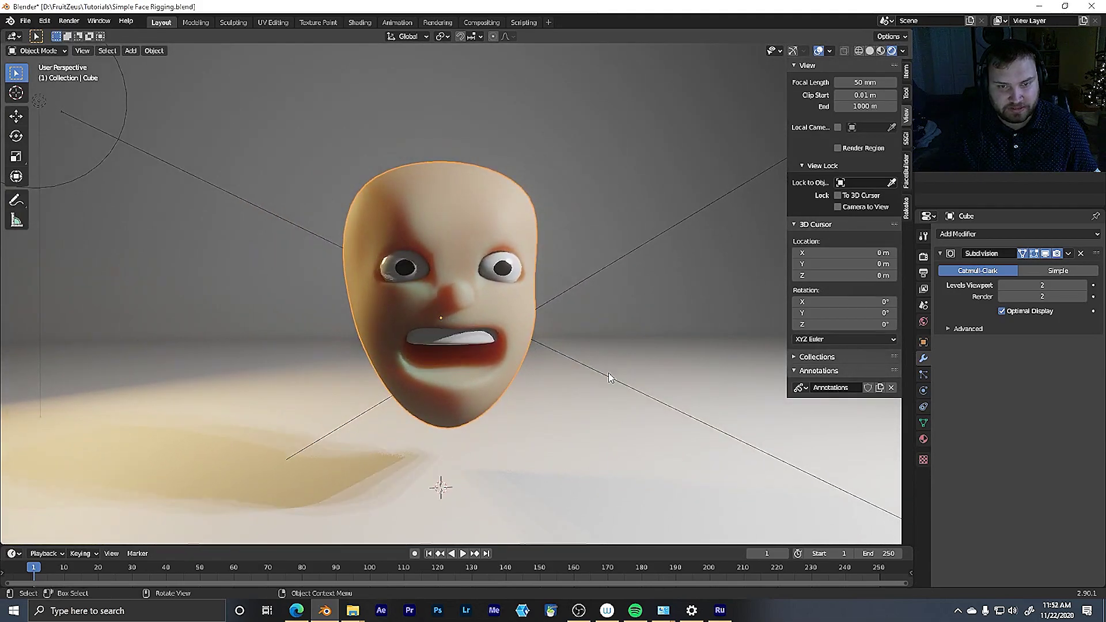
pyautogui.moveTo(597, 418); pyautogui.dragTo(585, 392, button='middle')
pyautogui.press('Tab')
pyautogui.moveTo(573, 353)
pyautogui.mouseDown(button='middle')
pyautogui.moveTo(557, 324)
pyautogui.moveTo(554, 340)
pyautogui.moveTo(557, 316)
pyautogui.moveTo(562, 337)
pyautogui.mouseUp(button='middle')
pyautogui.press('Tab')
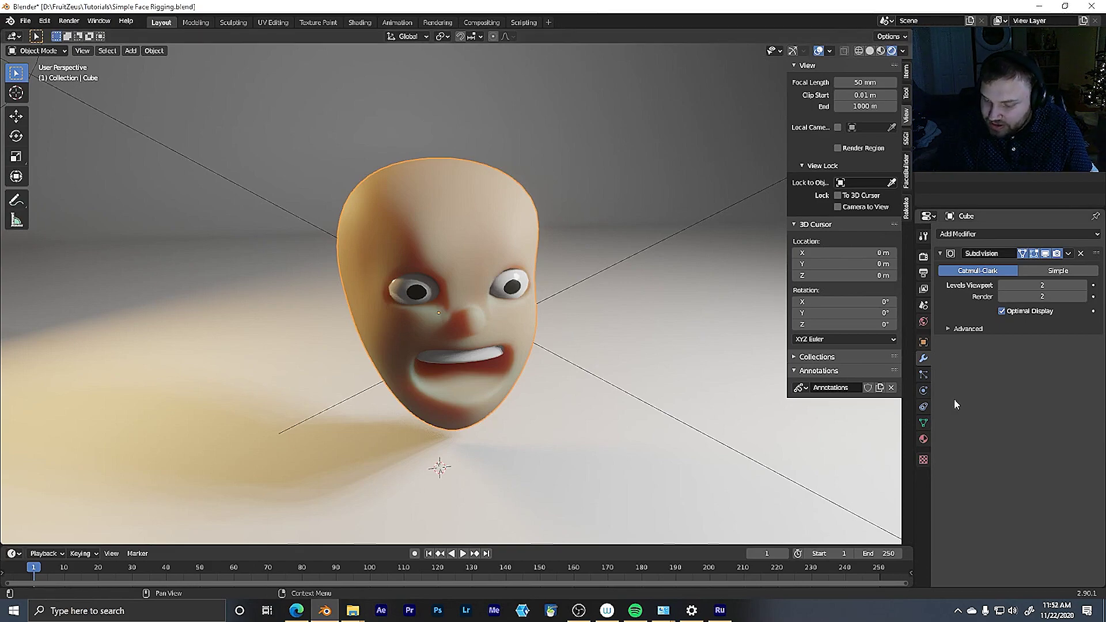
pyautogui.click(923, 424)
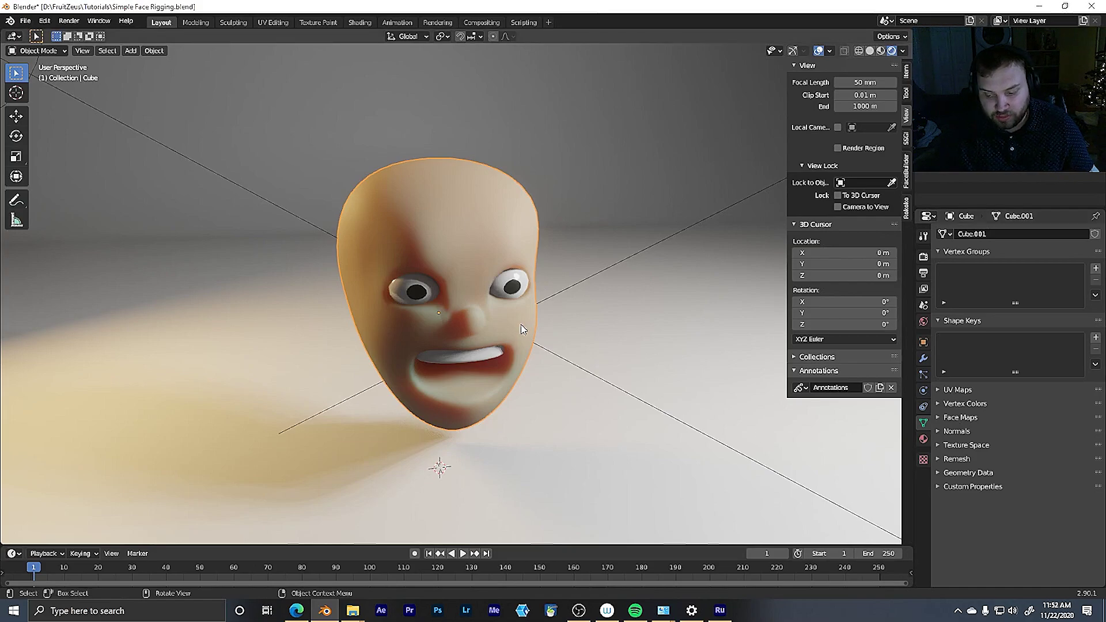
# Select the face mesh and add a Basis shape key plus a second shape key
pyautogui.moveTo(522, 329); pyautogui.dragTo(494, 342, button='middle')
pyautogui.click(511, 345)
pyautogui.click(511, 347)
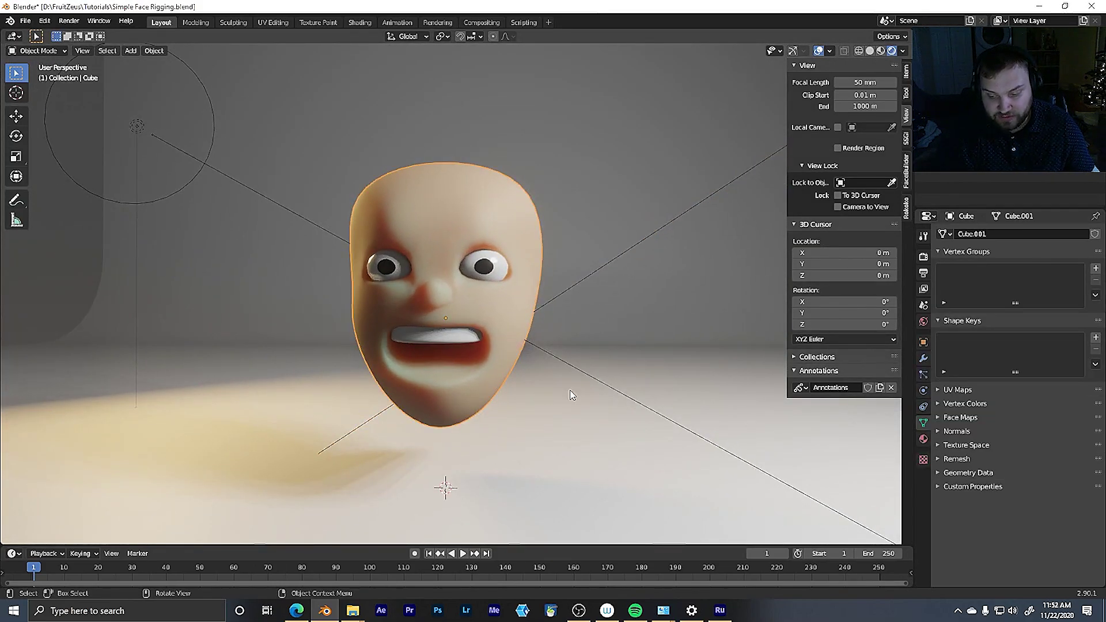
pyautogui.click(1096, 339)
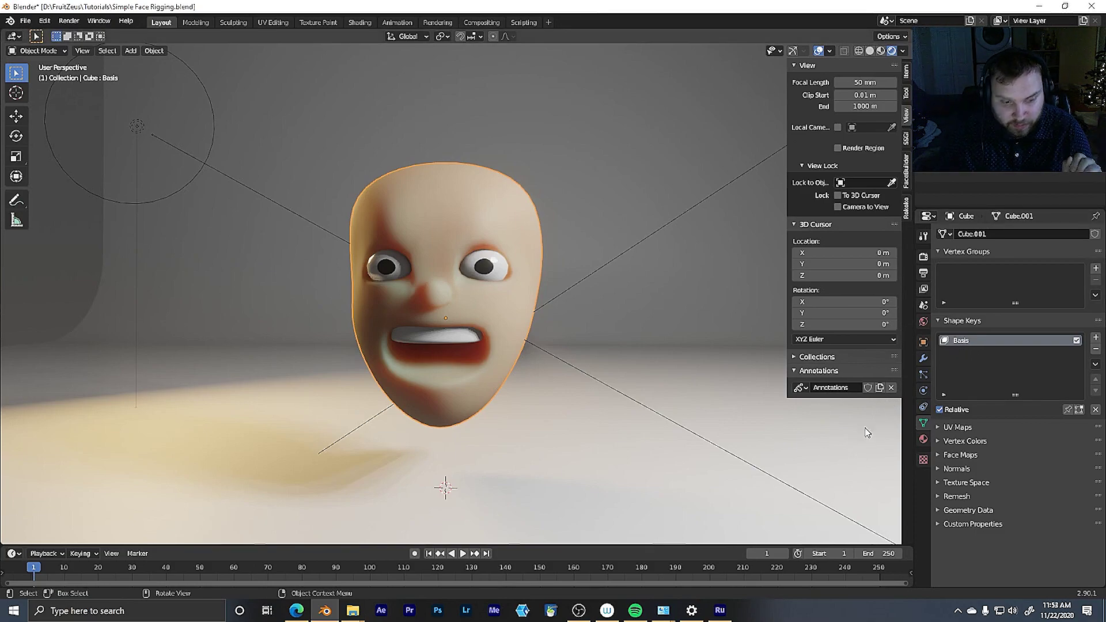
pyautogui.click(1096, 339)
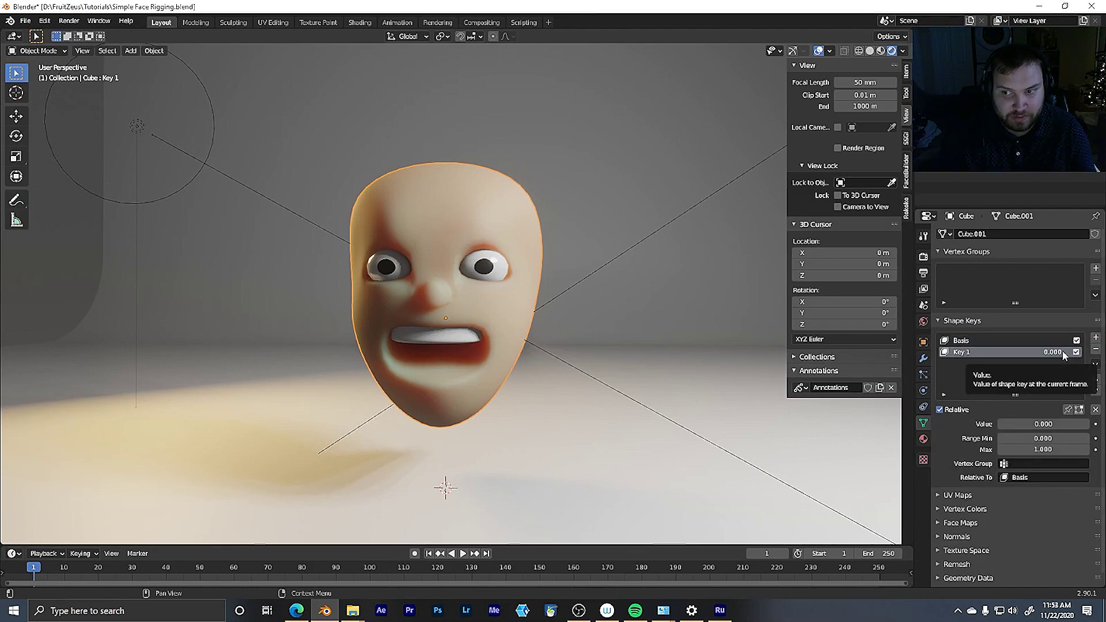
# Rename the second shape key to 'Blink'
pyautogui.click(976, 351)
pyautogui.write('Bl')
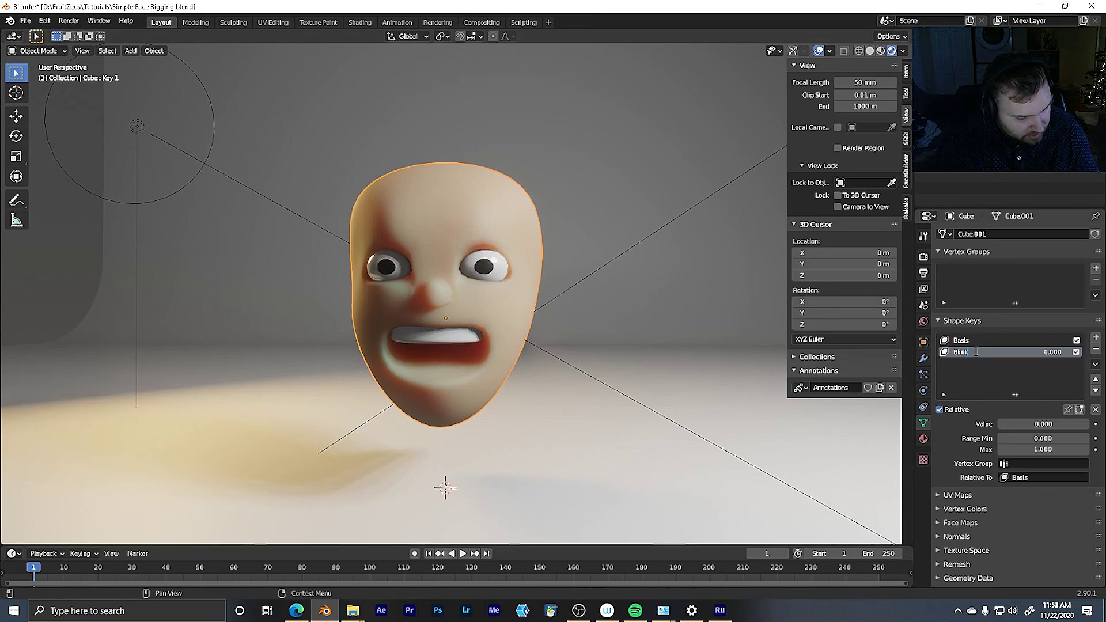
pyautogui.write('ink')
pyautogui.press('Return')
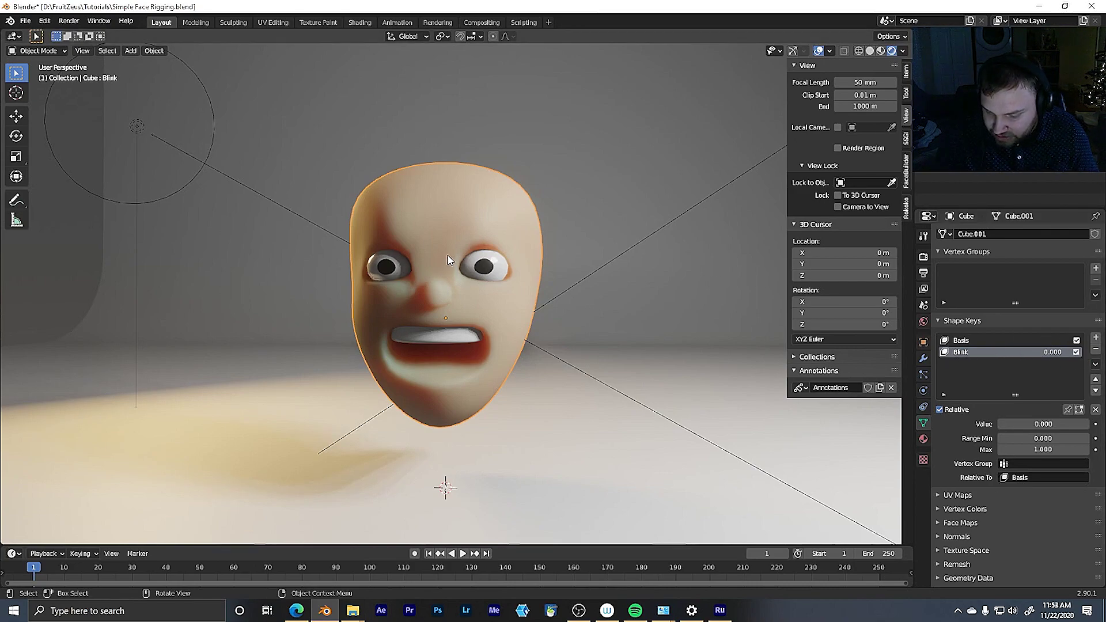
# In Edit Mode on Blink, select the upper eyelid vertices and lower them over the eyes
pyautogui.press('Tab')
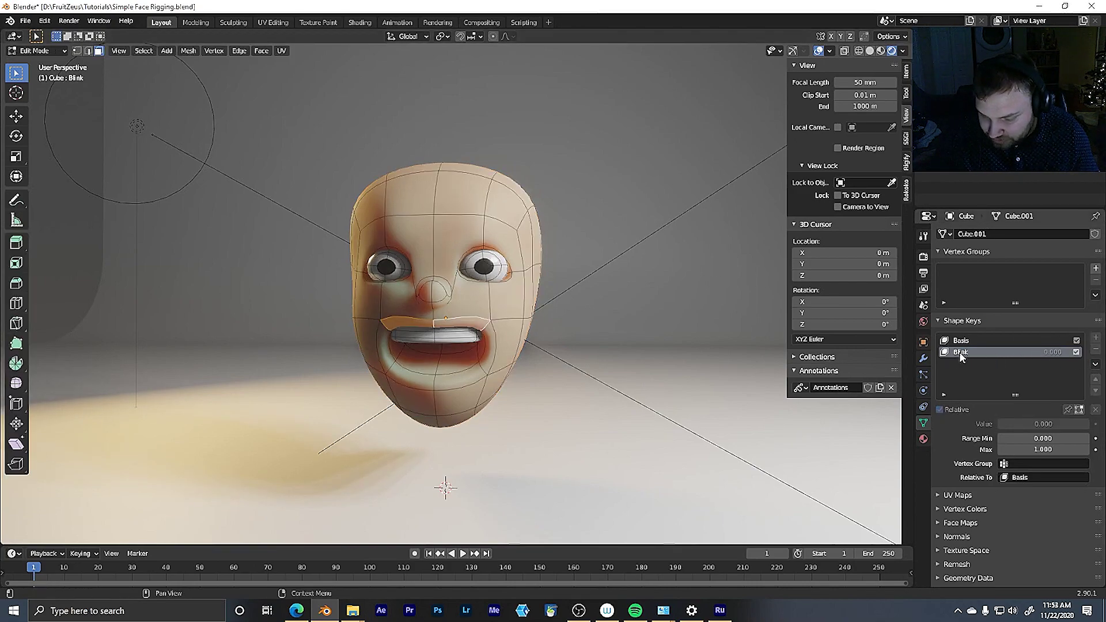
pyautogui.press('1')
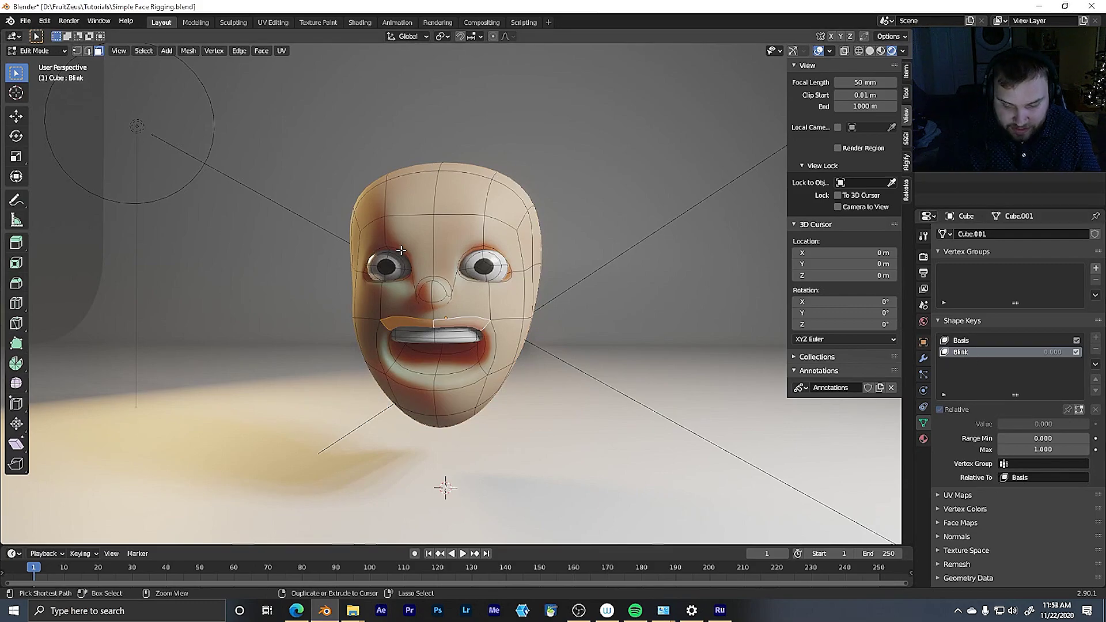
pyautogui.scroll(3, 392, 212)
pyautogui.keyDown('alt'); pyautogui.click(392, 212); pyautogui.keyUp('alt')
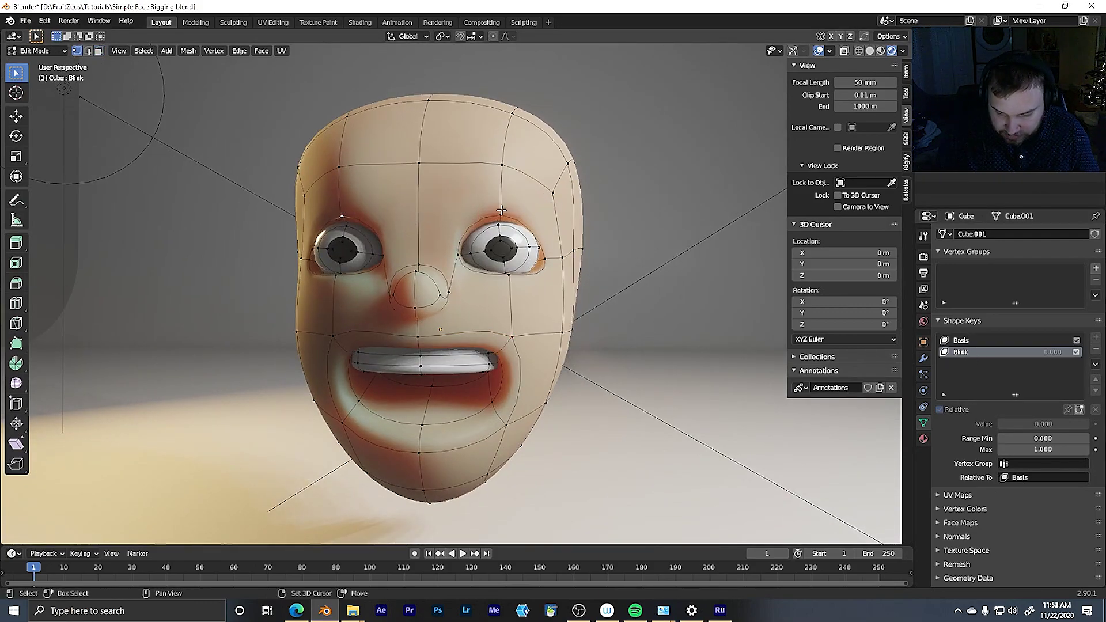
pyautogui.moveTo(503, 212); pyautogui.dragTo(548, 206, button='middle')
pyautogui.press('g')
pyautogui.press('z')
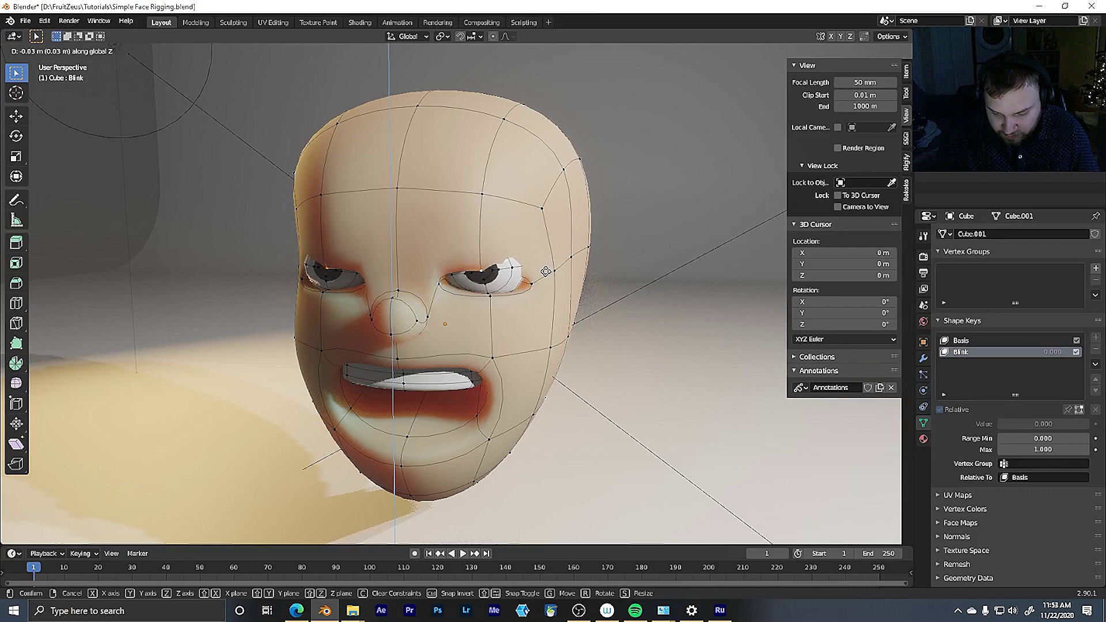
pyautogui.click(546, 274)
# Push the upper eyelids forward along Y and scale them to cover the eyes
pyautogui.moveTo(546, 276); pyautogui.dragTo(471, 255, button='middle')
pyautogui.scroll(2, 471, 255)
pyautogui.scroll(-1, 471, 256)
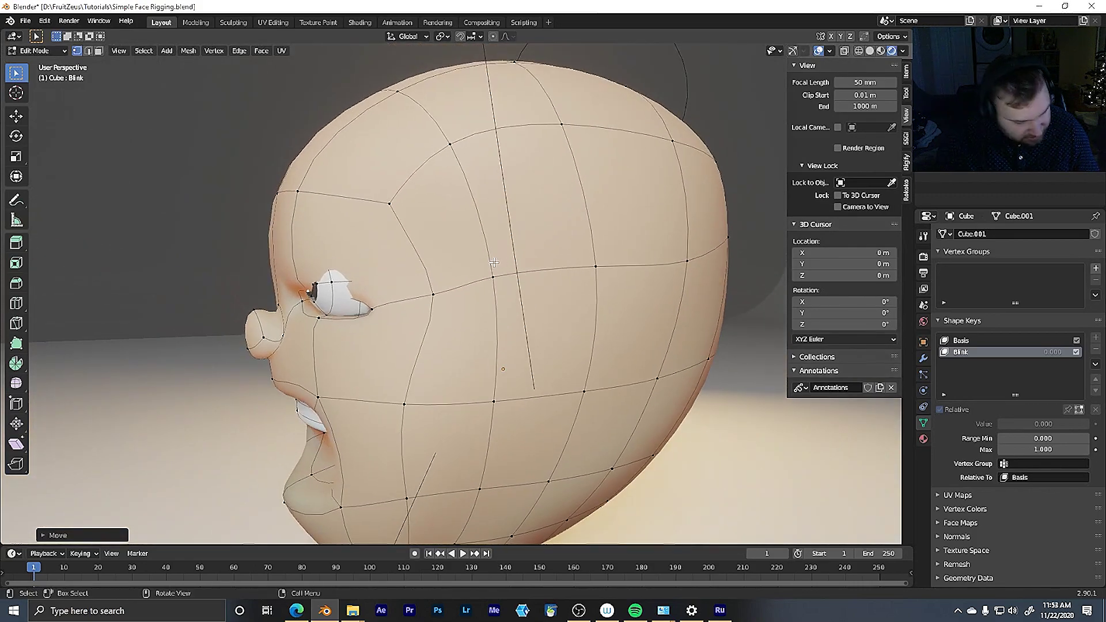
pyautogui.press('g')
pyautogui.press('y')
pyautogui.click(474, 288)
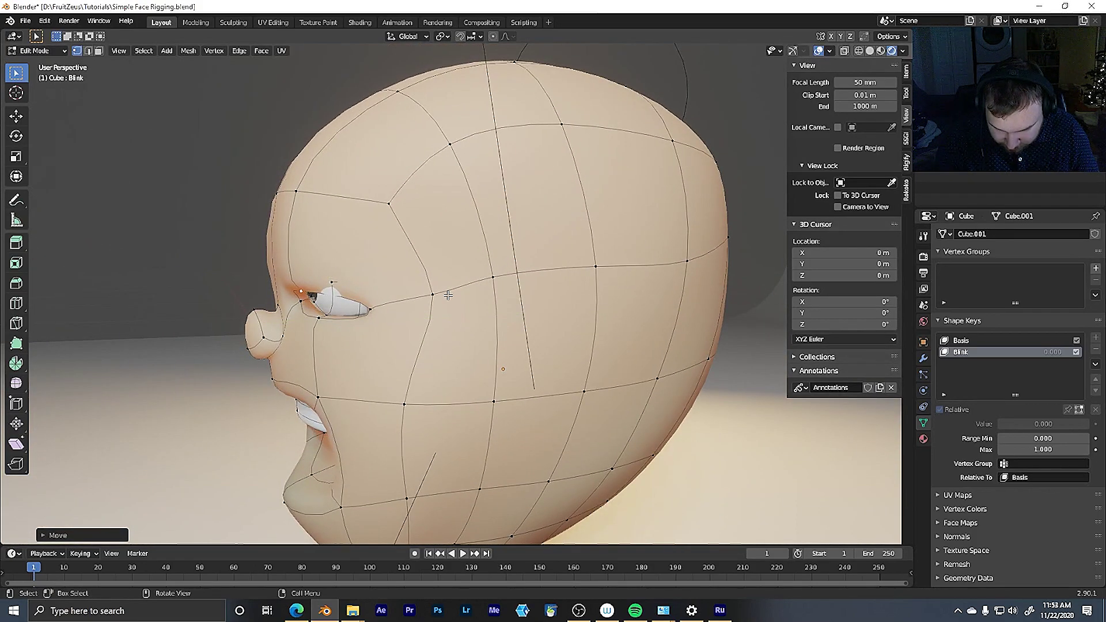
pyautogui.moveTo(455, 298); pyautogui.dragTo(370, 309, button='middle')
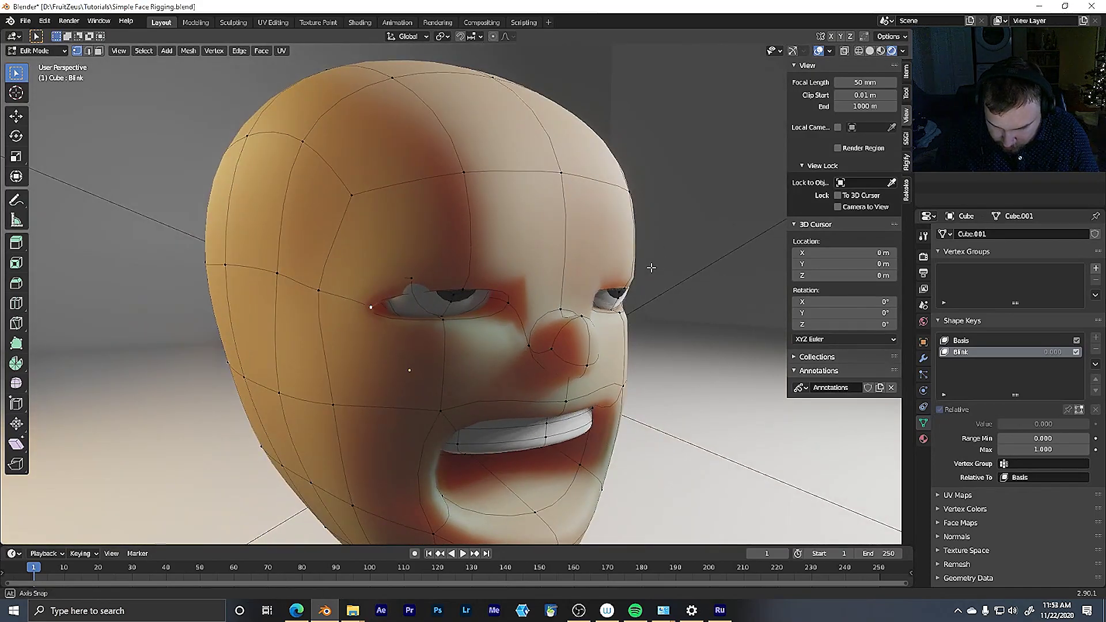
pyautogui.moveTo(651, 267); pyautogui.dragTo(612, 271, button='middle')
pyautogui.press('s')
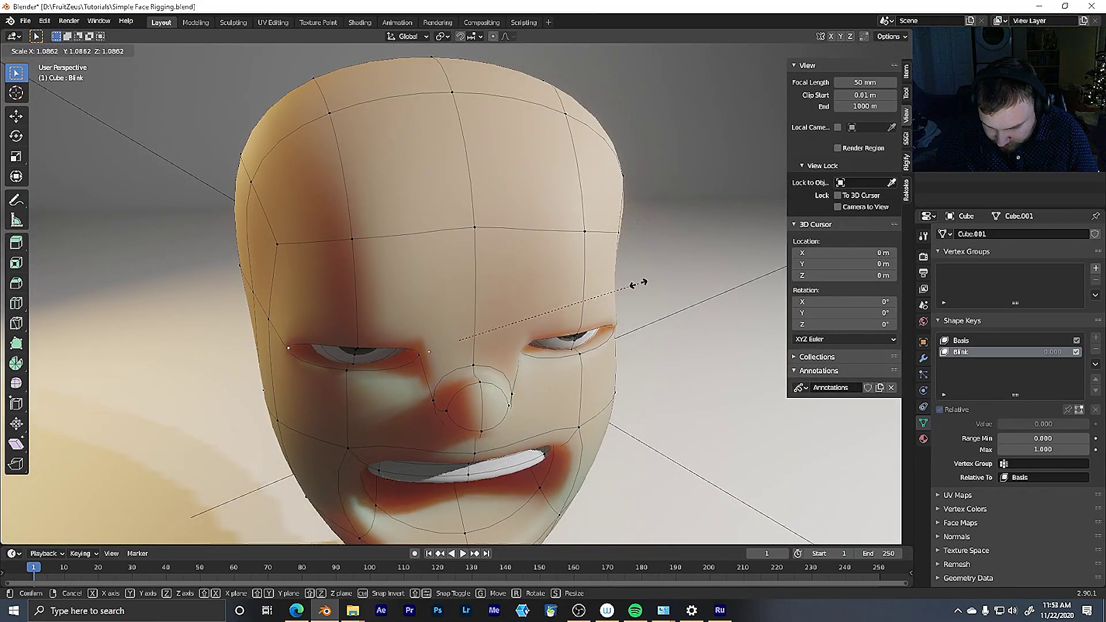
pyautogui.click(637, 279)
# Raise the lower eyelid and move it forward to meet the upper lid, then exit Edit Mode
pyautogui.click(346, 369)
pyautogui.moveTo(575, 344); pyautogui.dragTo(605, 270, button='middle')
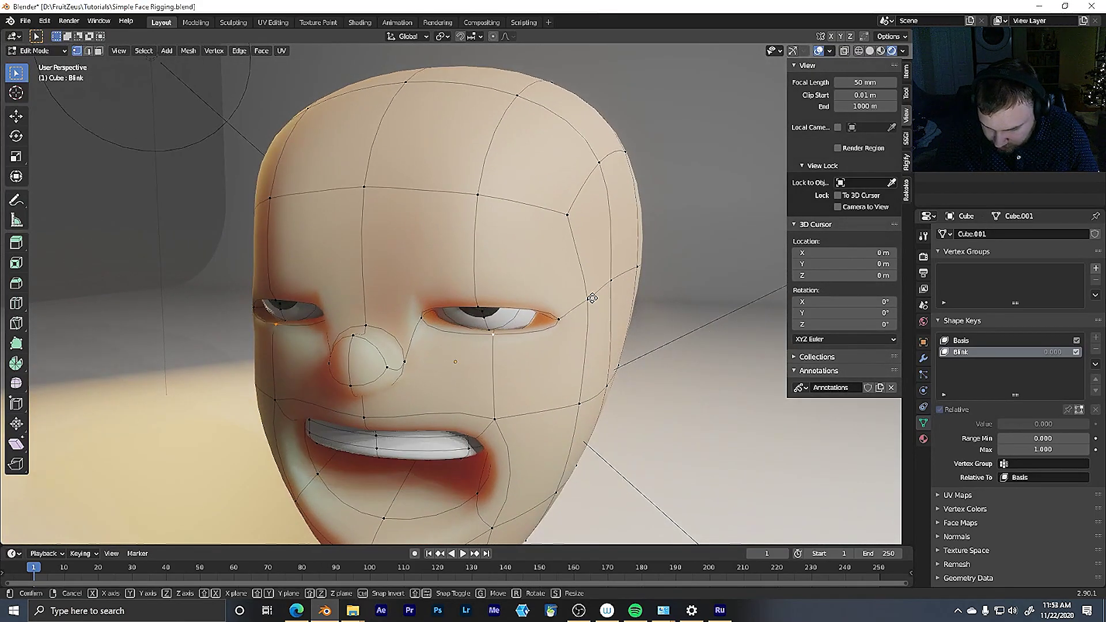
pyautogui.press('g')
pyautogui.press('z')
pyautogui.click(622, 233)
pyautogui.moveTo(623, 227); pyautogui.dragTo(576, 242, button='middle')
pyautogui.press('g')
pyautogui.press('y')
pyautogui.click(531, 219)
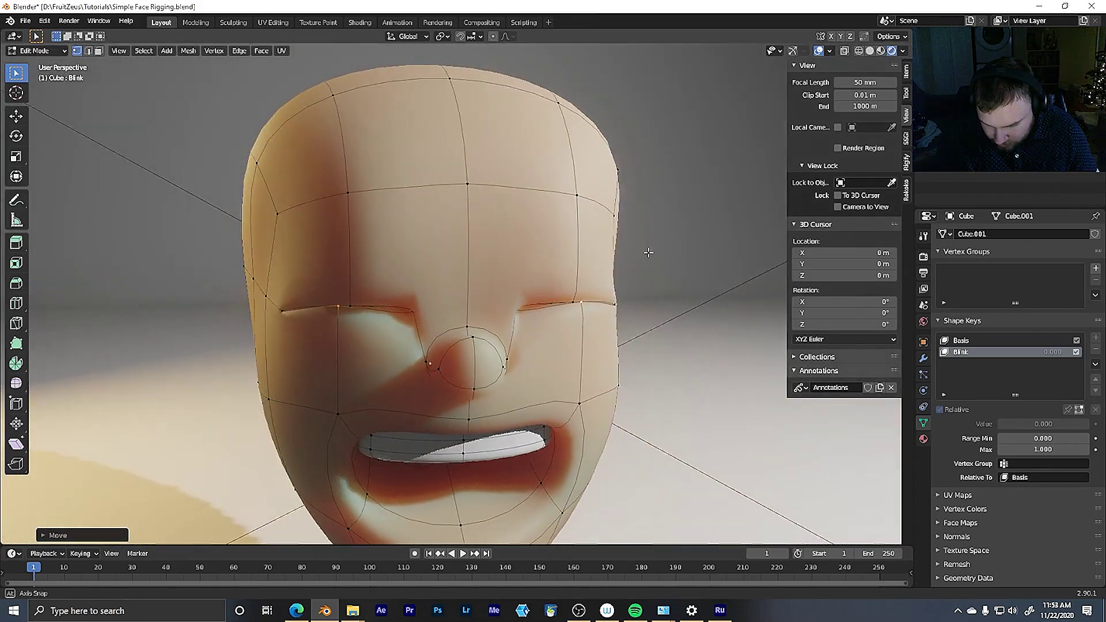
pyautogui.scroll(-3, 599, 245)
pyautogui.press('Tab')
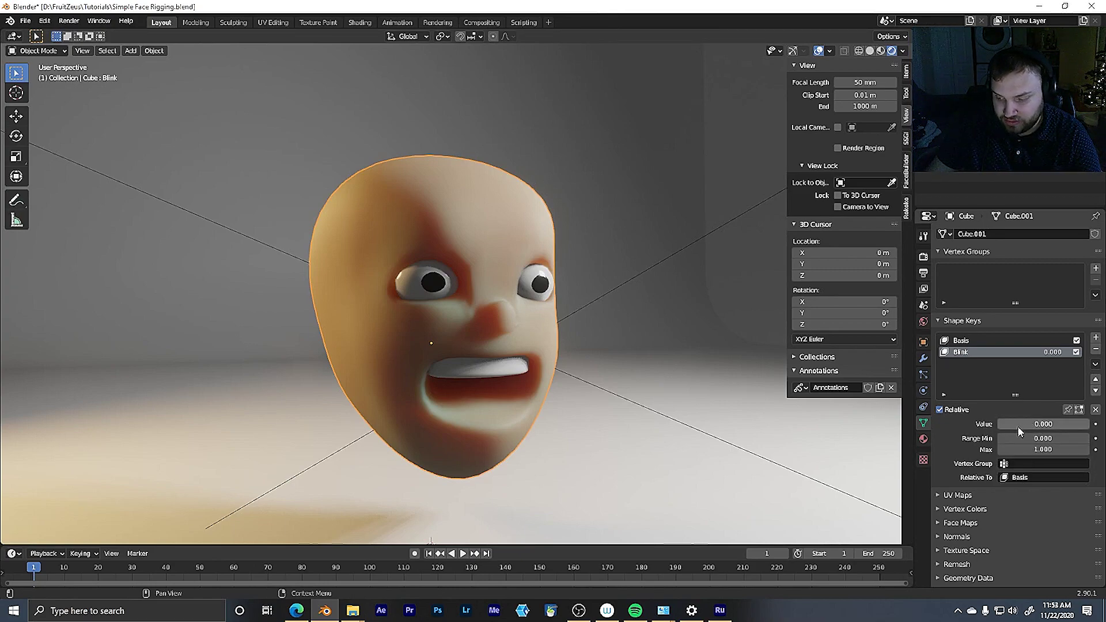
# Test Blink by sweeping its value, then add a third shape key named 'Mouth Closed'
pyautogui.moveTo(1017, 426)
pyautogui.mouseDown()
pyautogui.moveTo(1077, 426)
pyautogui.moveTo(999, 425)
pyautogui.mouseUp()
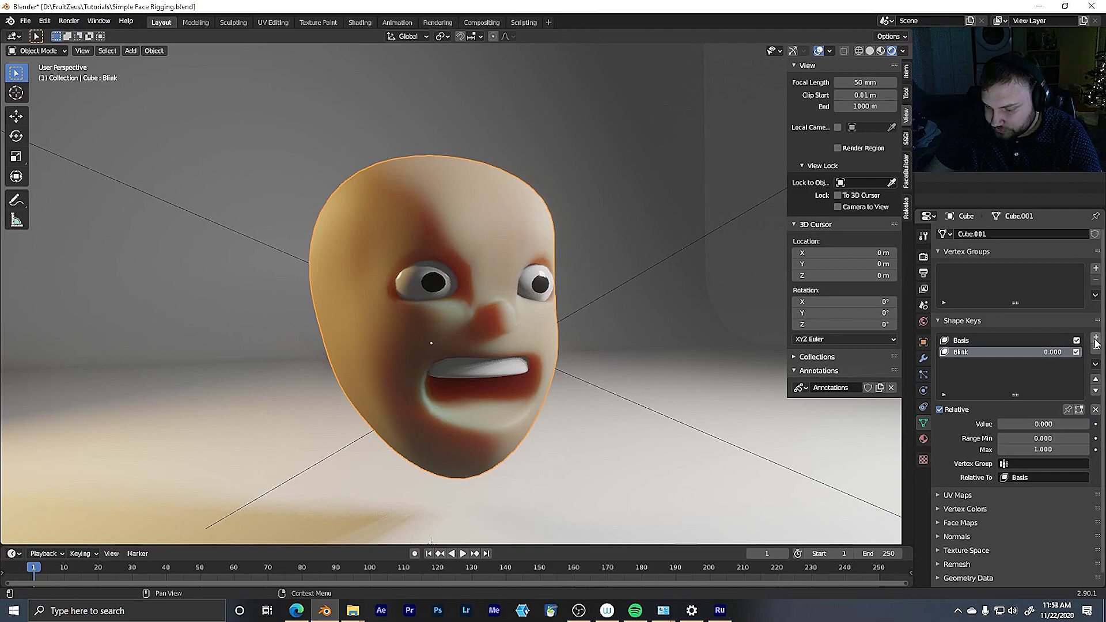
pyautogui.moveTo(1043, 427); pyautogui.dragTo(999, 426)
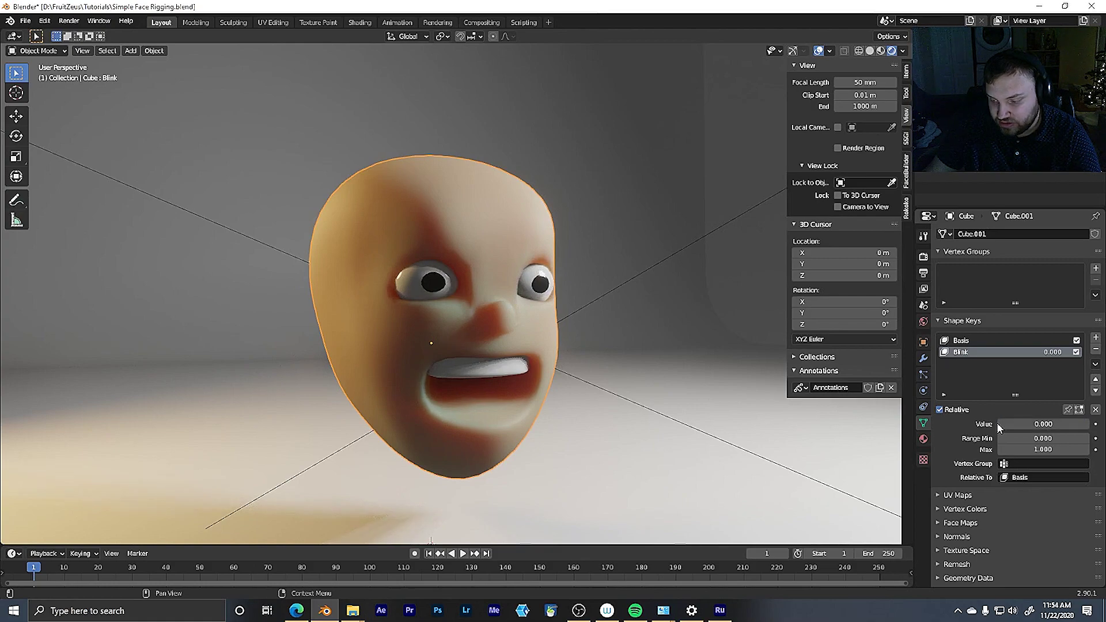
pyautogui.click(1097, 340)
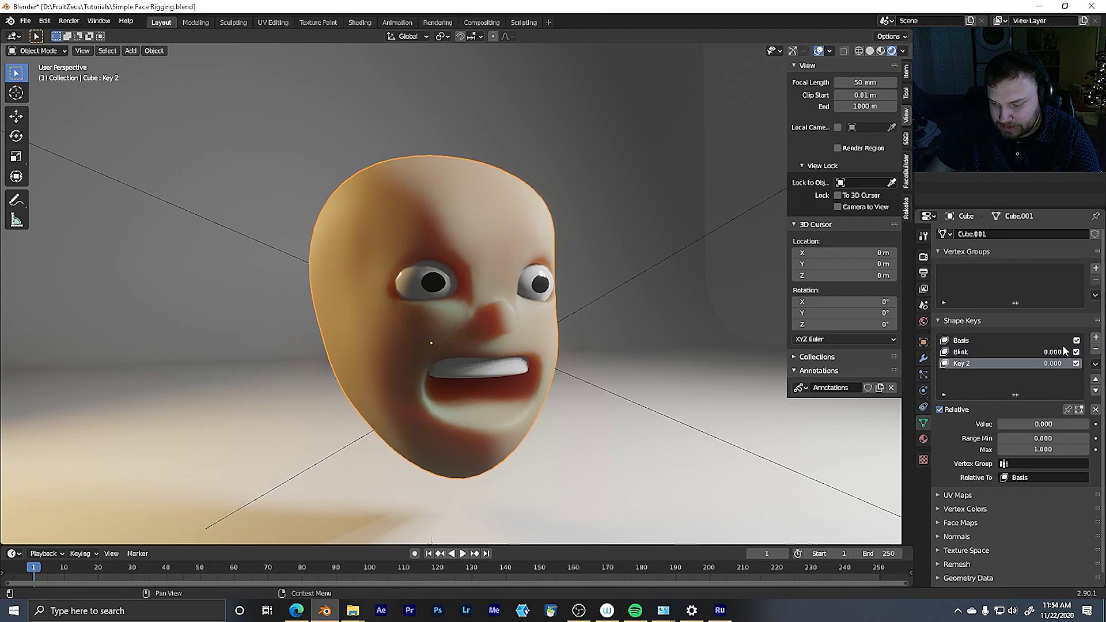
pyautogui.doubleClick(961, 364)
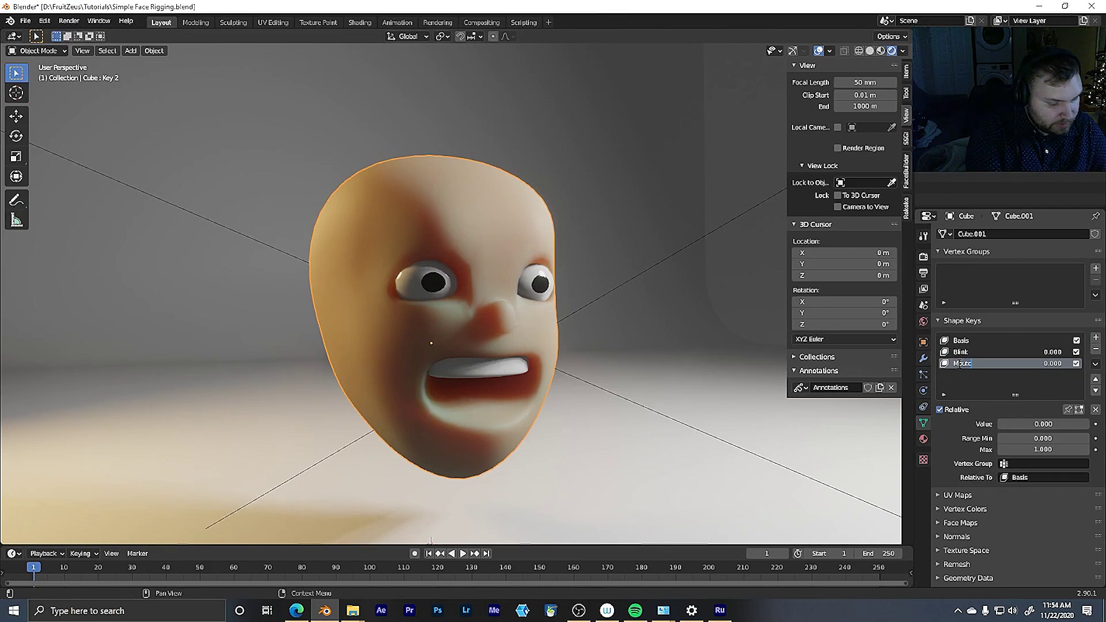
pyautogui.write('Mouth Cl')
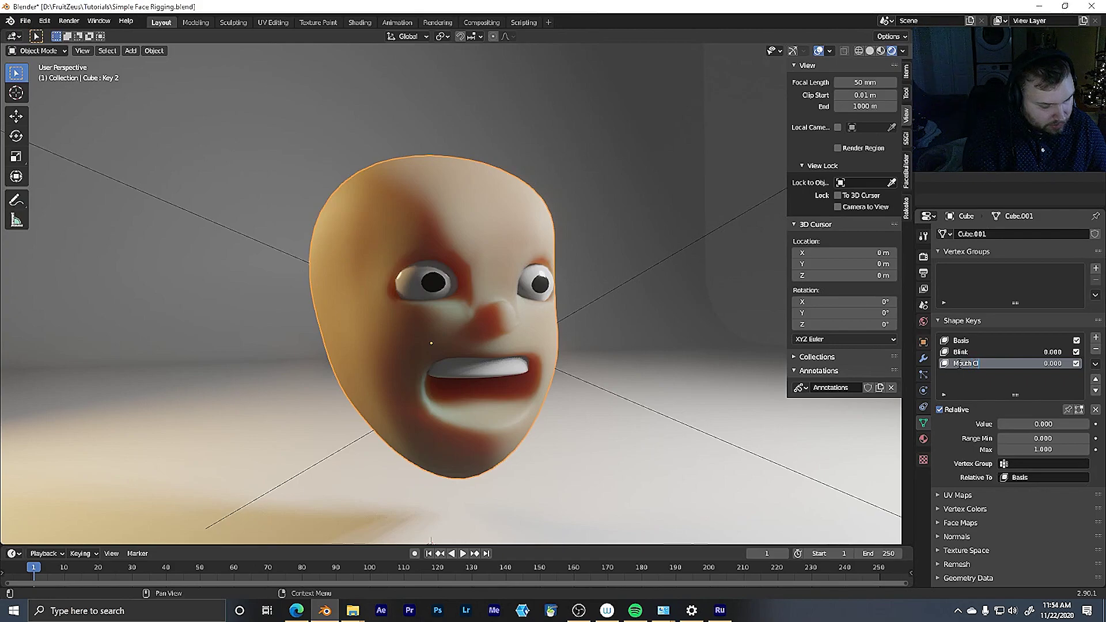
pyautogui.write('osed')
pyautogui.press('Return')
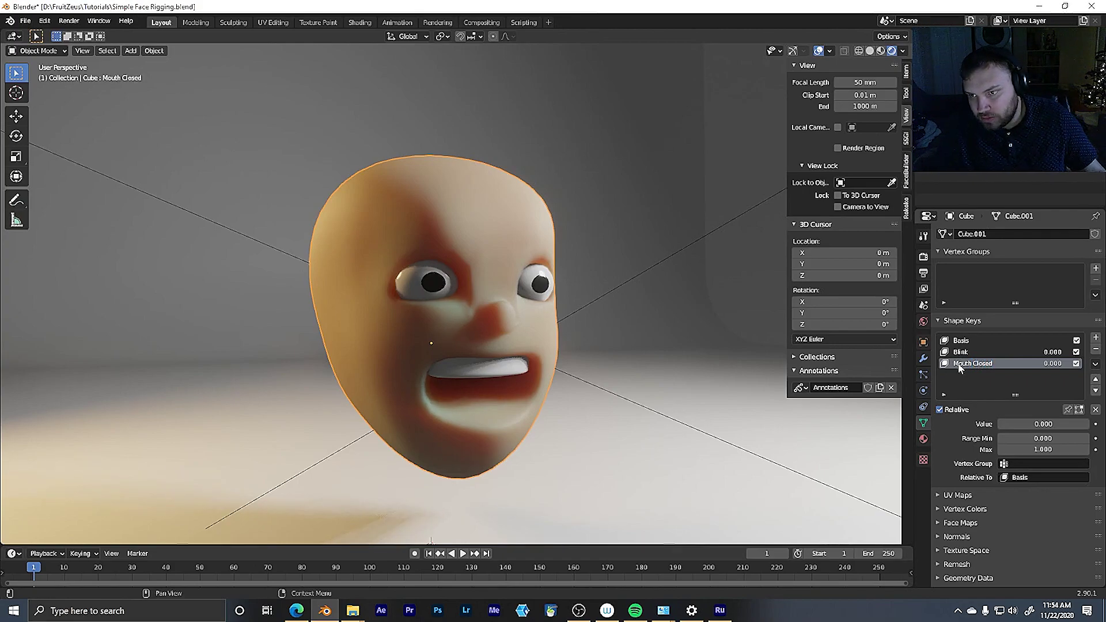
# In face-select Edit Mode, select the lower lip and chin face loops and move them along Z
pyautogui.press('Tab')
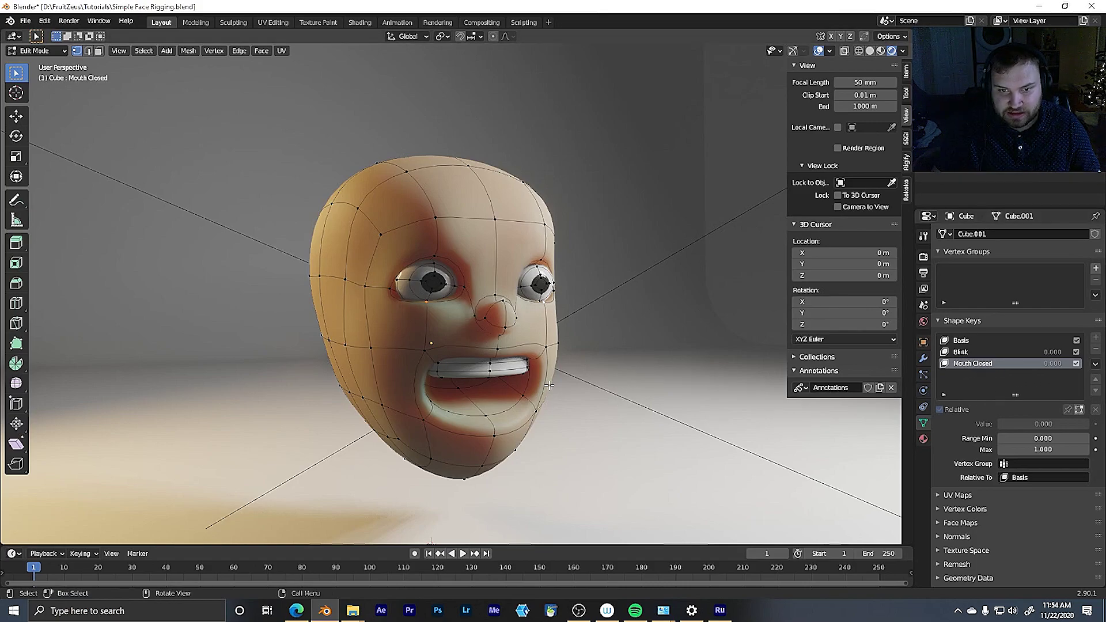
pyautogui.press('3')
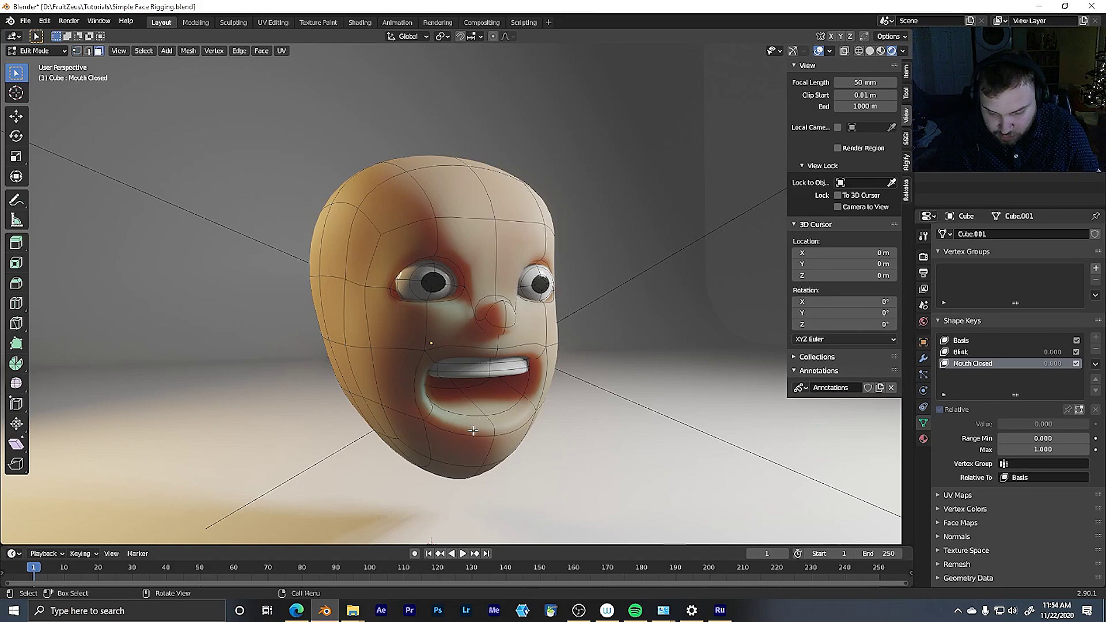
pyautogui.keyDown('alt'); pyautogui.click(532, 396); pyautogui.keyUp('alt')
pyautogui.moveTo(533, 396); pyautogui.dragTo(547, 392, button='middle')
pyautogui.keyDown('alt'); pyautogui.click(444, 452); pyautogui.keyUp('alt')
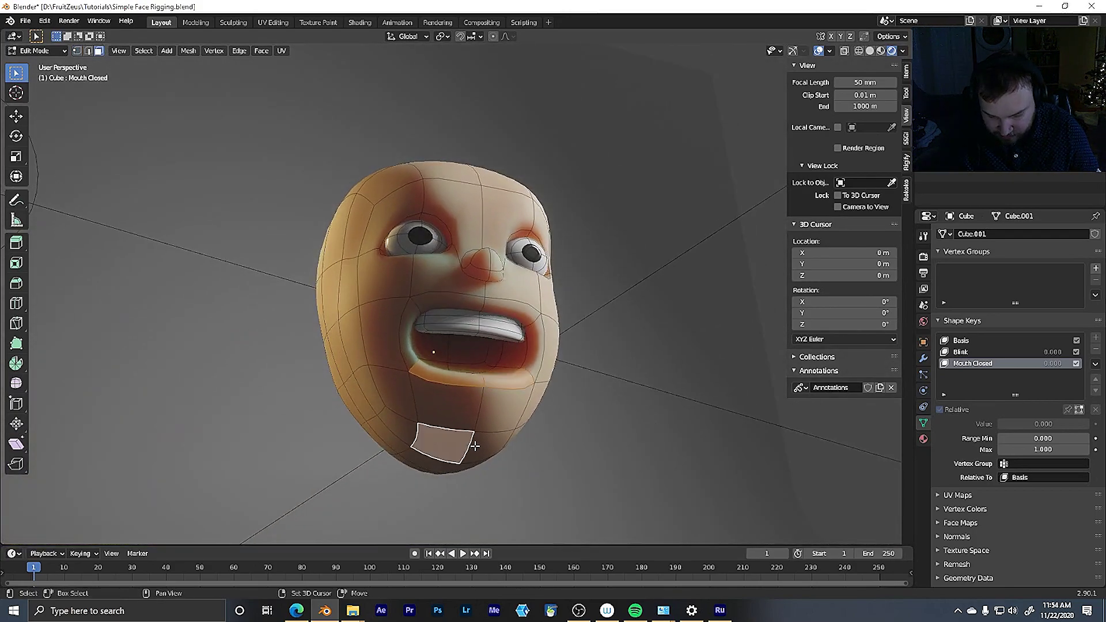
pyautogui.moveTo(443, 452); pyautogui.dragTo(379, 409, button='middle')
pyautogui.press('g')
pyautogui.press('z')
pyautogui.click(554, 371)
# Raise the chin and lower lip faces further along Z until the mouth closes
pyautogui.press('g')
pyautogui.press('z')
pyautogui.click(560, 398)
pyautogui.press('g')
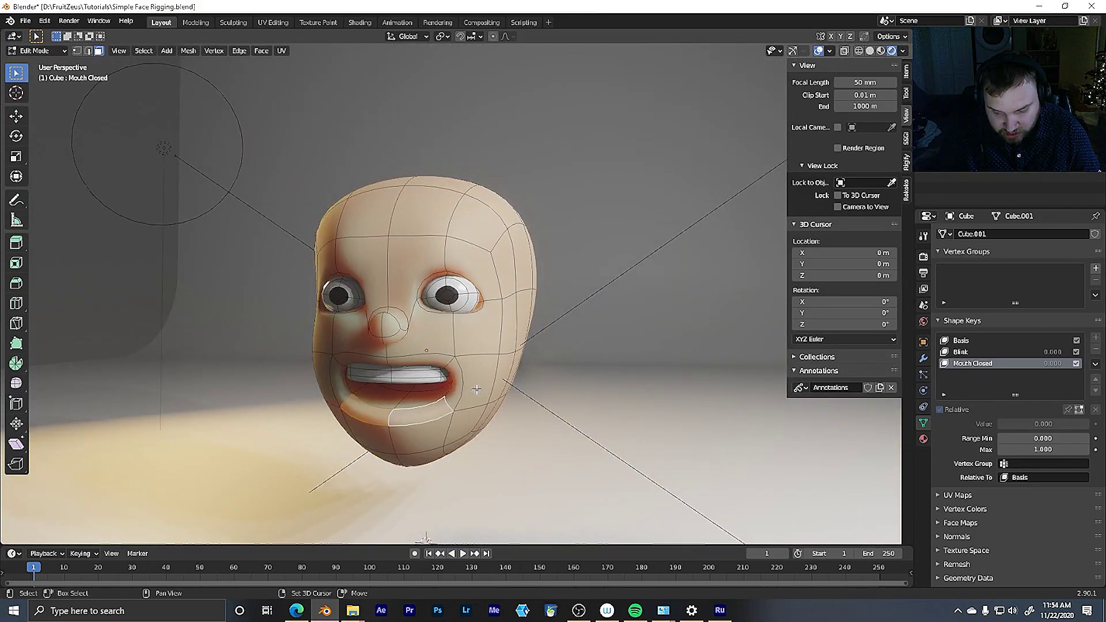
pyautogui.press('z')
pyautogui.click(376, 361)
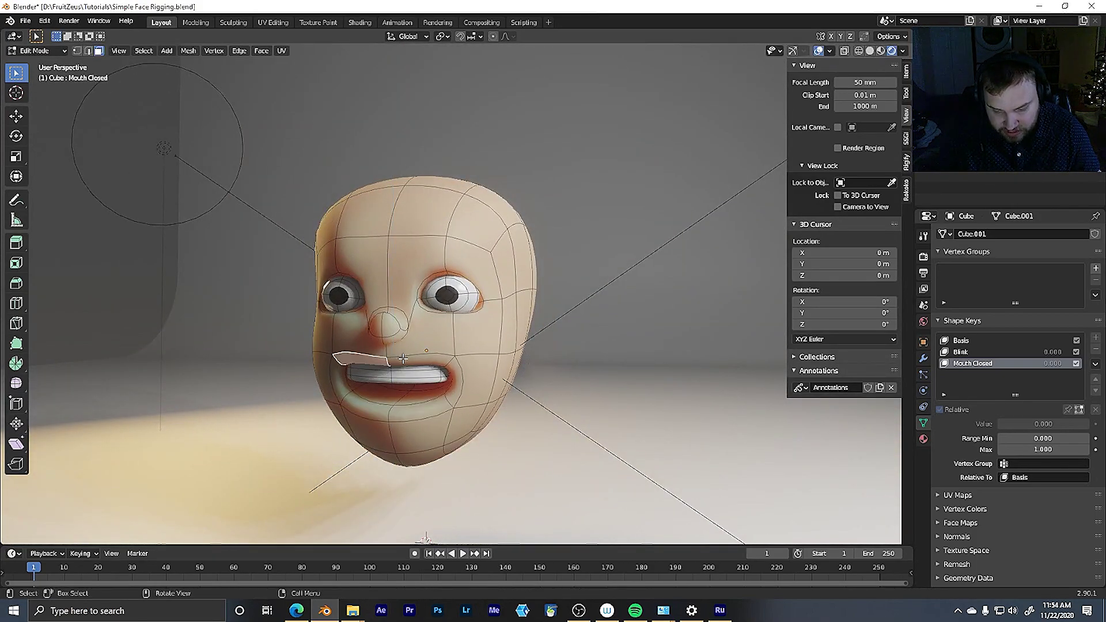
pyautogui.press('g')
pyautogui.press('z')
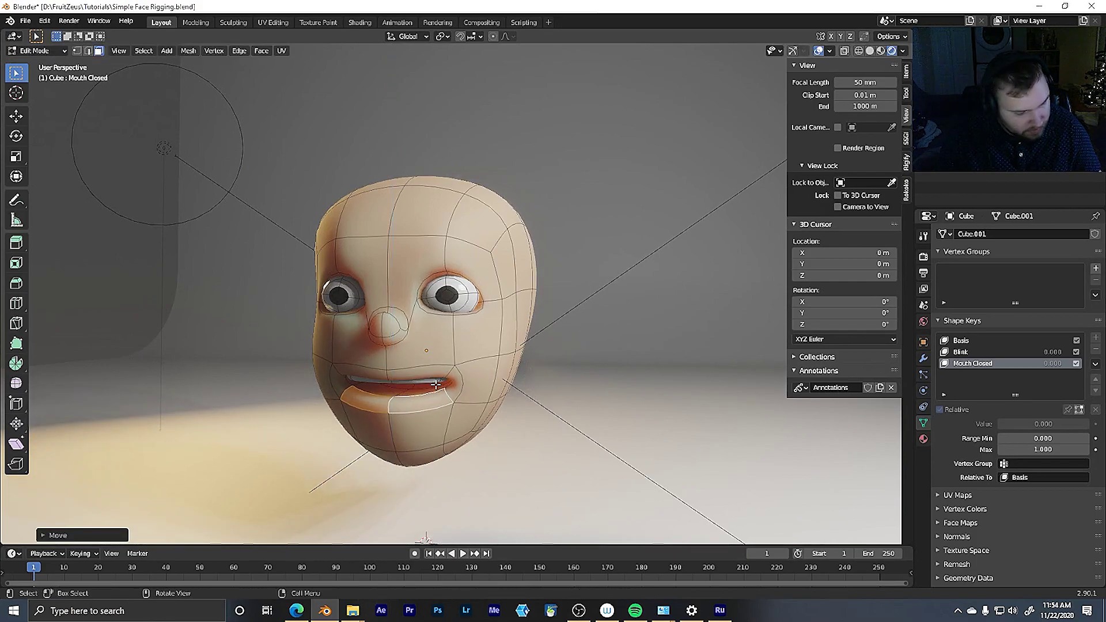
pyautogui.click(443, 378)
# Undo the last mouth move and redo the chin's closed-mouth position
pyautogui.moveTo(443, 378); pyautogui.dragTo(519, 352, button='middle')
pyautogui.hotkey('ctrl', 'z')
pyautogui.press('g')
pyautogui.press('z')
pyautogui.click(536, 347)
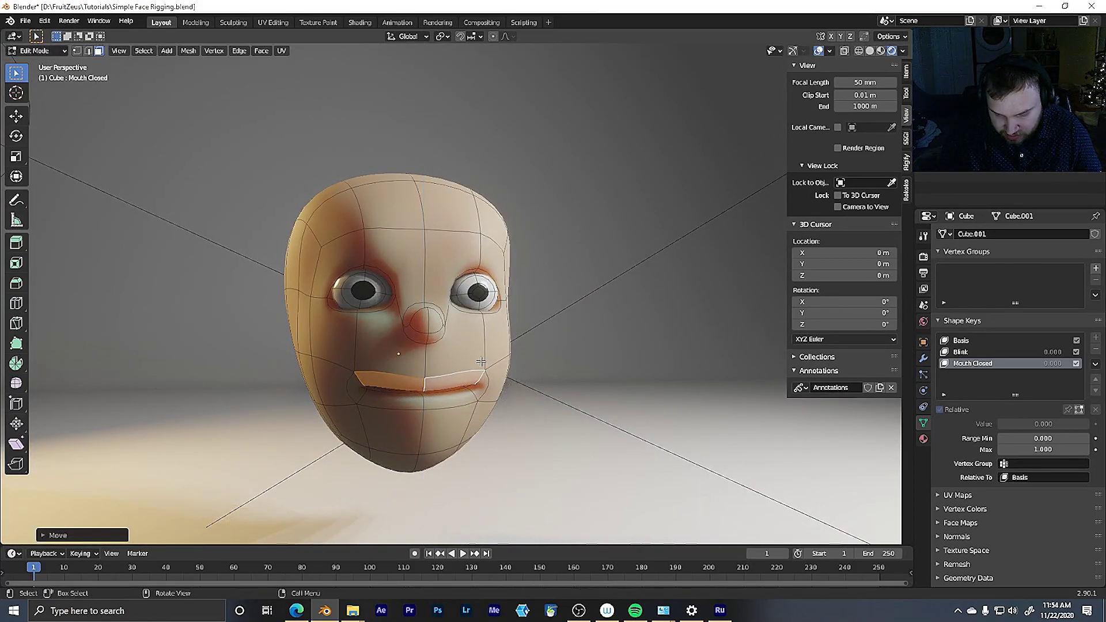
# Isolate the inner mouth block with Ctrl+L and Ctrl+I and move it back inside the head
pyautogui.click(360, 392)
pyautogui.press('z')
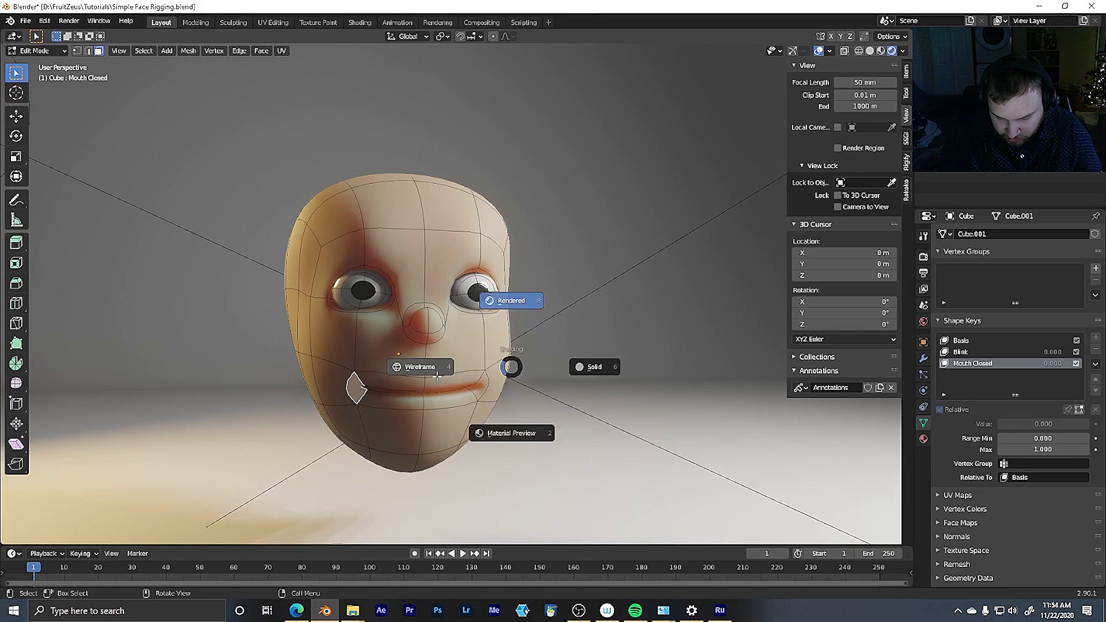
pyautogui.click(451, 366)
pyautogui.hotkey('ctrl', 'l')
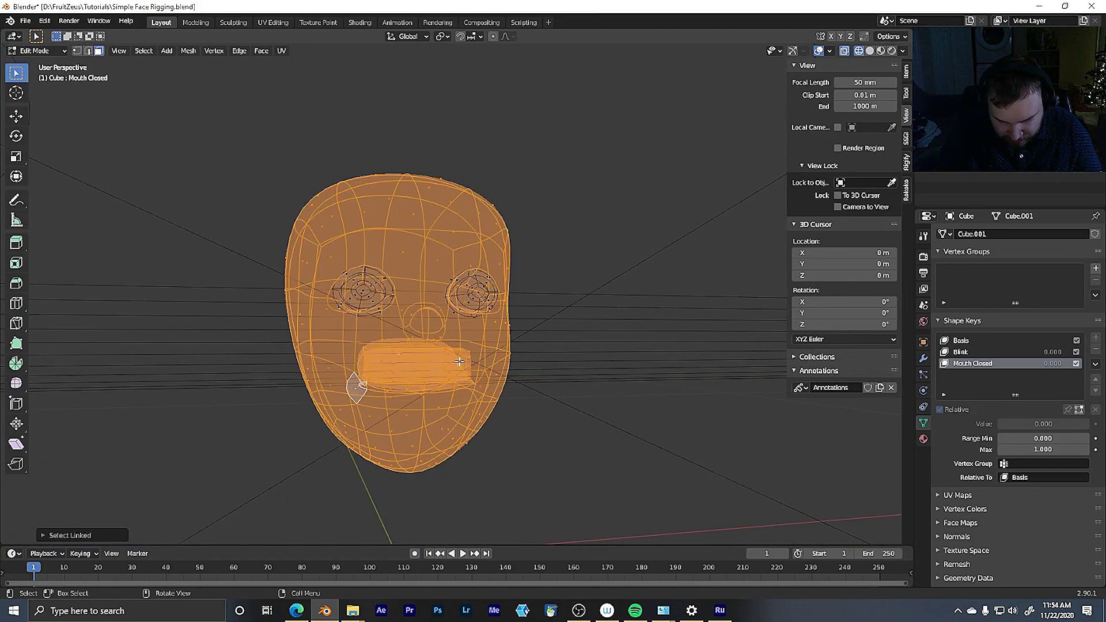
pyautogui.hotkey('ctrl', 'i')
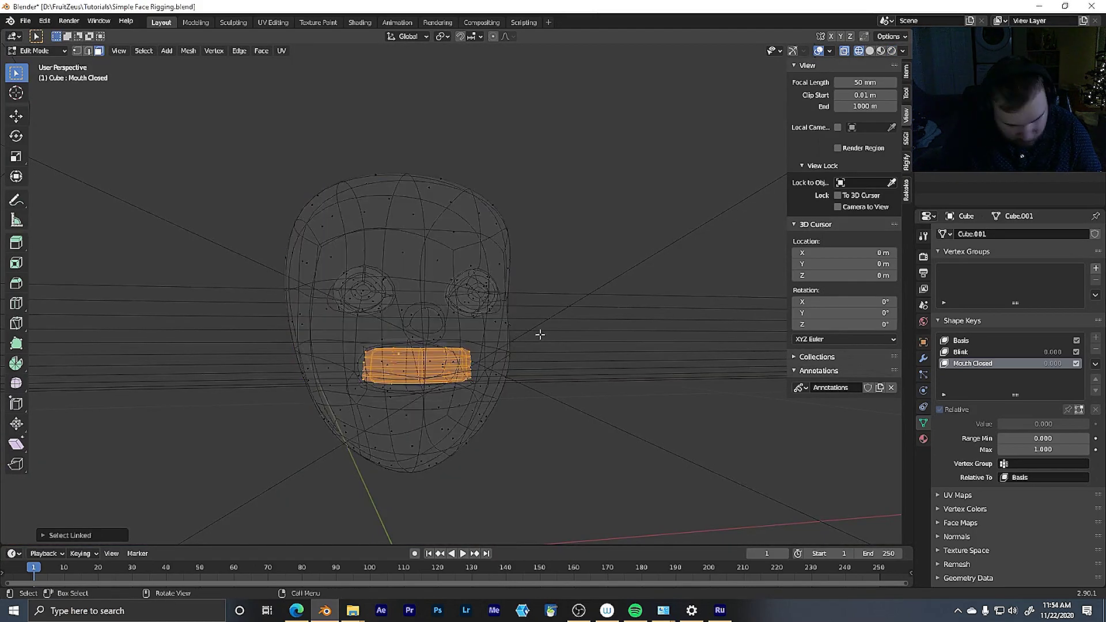
pyautogui.press('g')
pyautogui.press('y')
pyautogui.click(543, 340)
pyautogui.press('z')
pyautogui.click(599, 356)
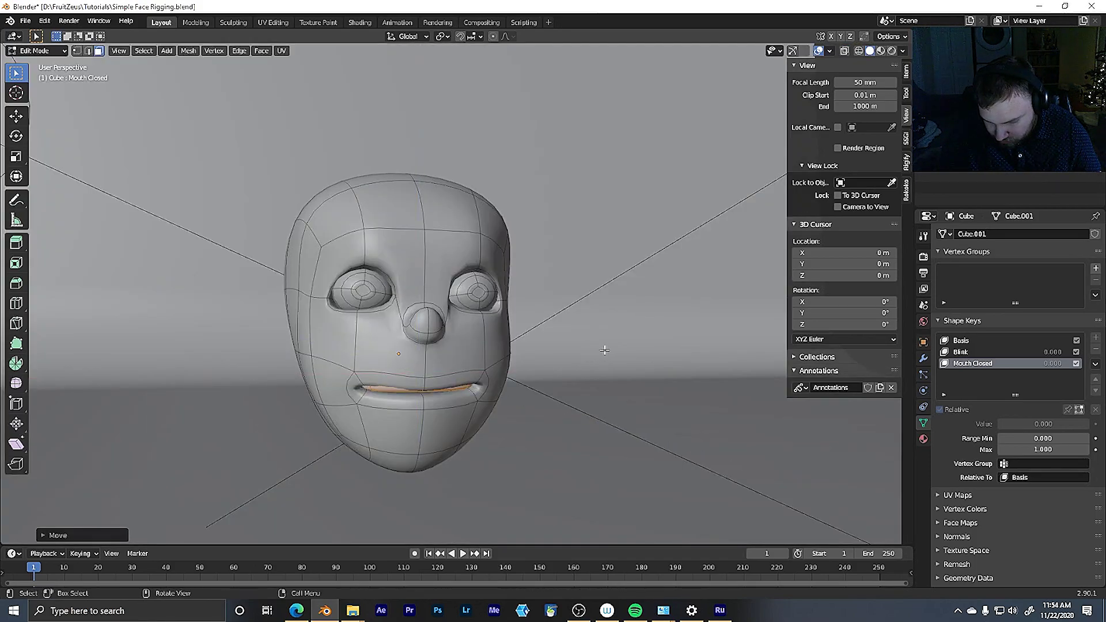
# Fine-tune the lip and mouth faces vertically into their final closed position
pyautogui.moveTo(599, 357); pyautogui.dragTo(479, 366, button='middle')
pyautogui.press('g')
pyautogui.press('z')
pyautogui.click(578, 276)
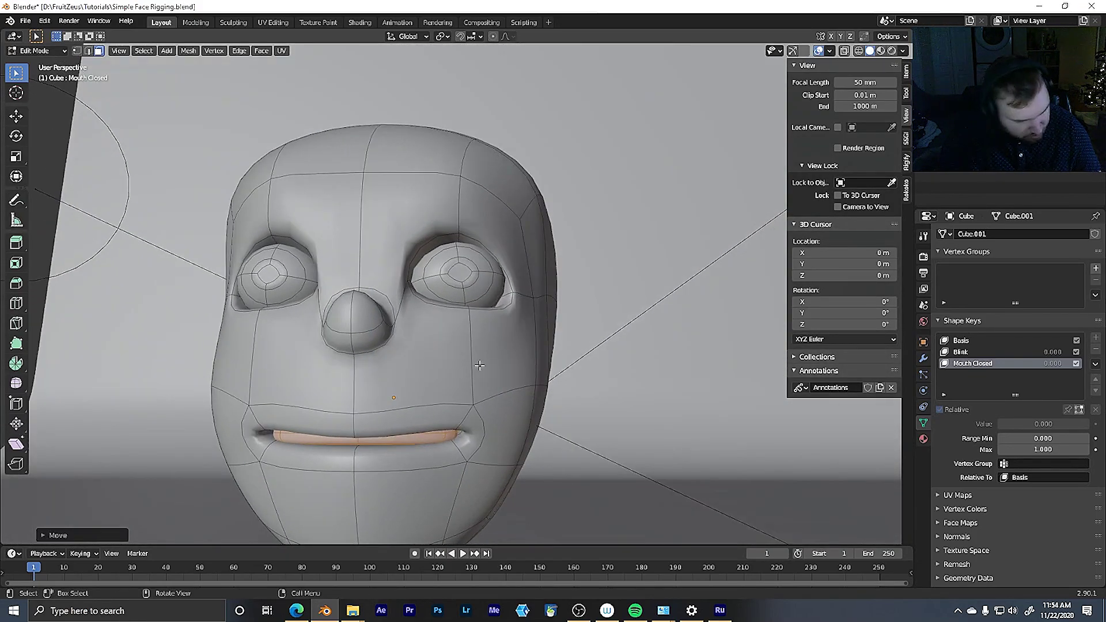
pyautogui.keyDown('alt'); pyautogui.keyDown('shift'); pyautogui.click(327, 424); pyautogui.keyUp('shift'); pyautogui.keyUp('alt')
pyautogui.press('g')
pyautogui.press('z')
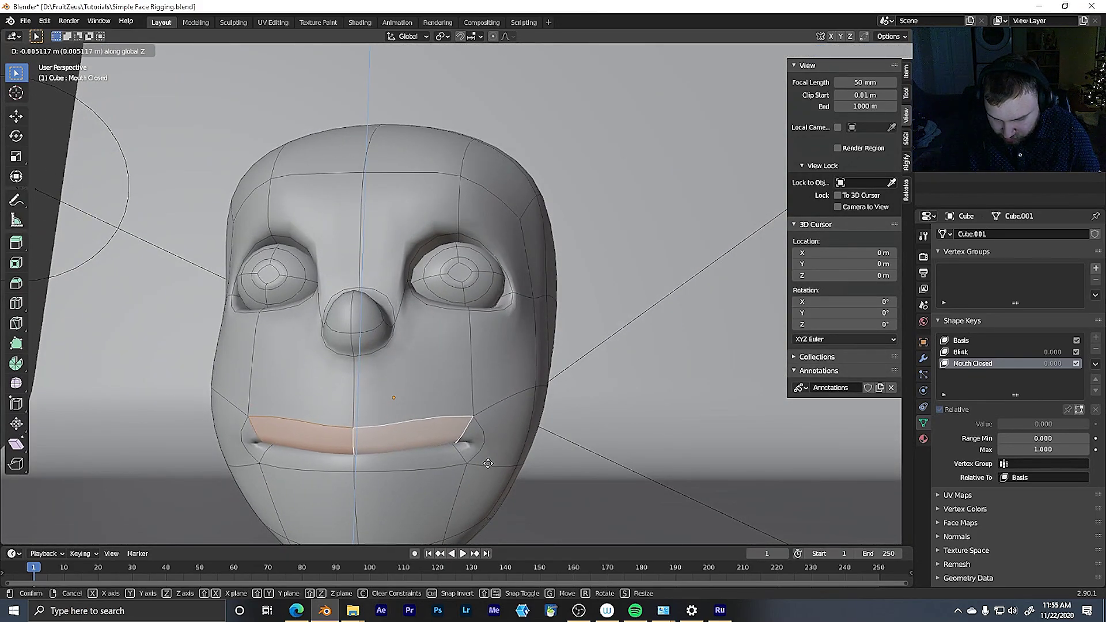
pyautogui.click(488, 463)
# Return to Object Mode in rendered shading and test Mouth Closed by sweeping its value
pyautogui.moveTo(488, 463); pyautogui.dragTo(507, 413, button='middle')
pyautogui.moveTo(630, 412); pyautogui.dragTo(580, 383, button='middle')
pyautogui.press('Tab')
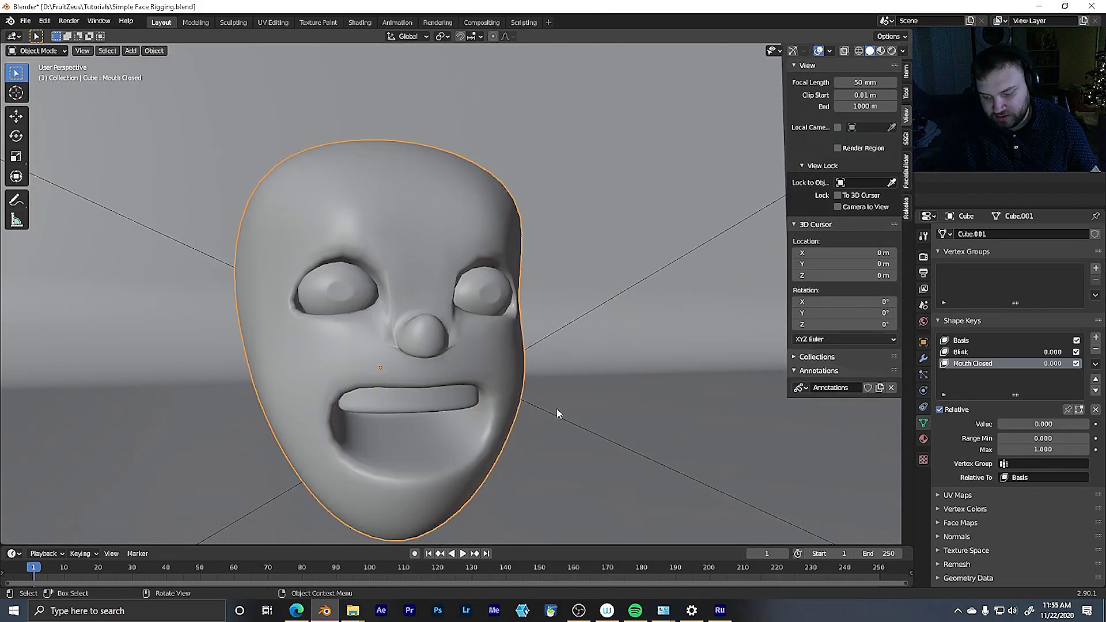
pyautogui.click(566, 356)
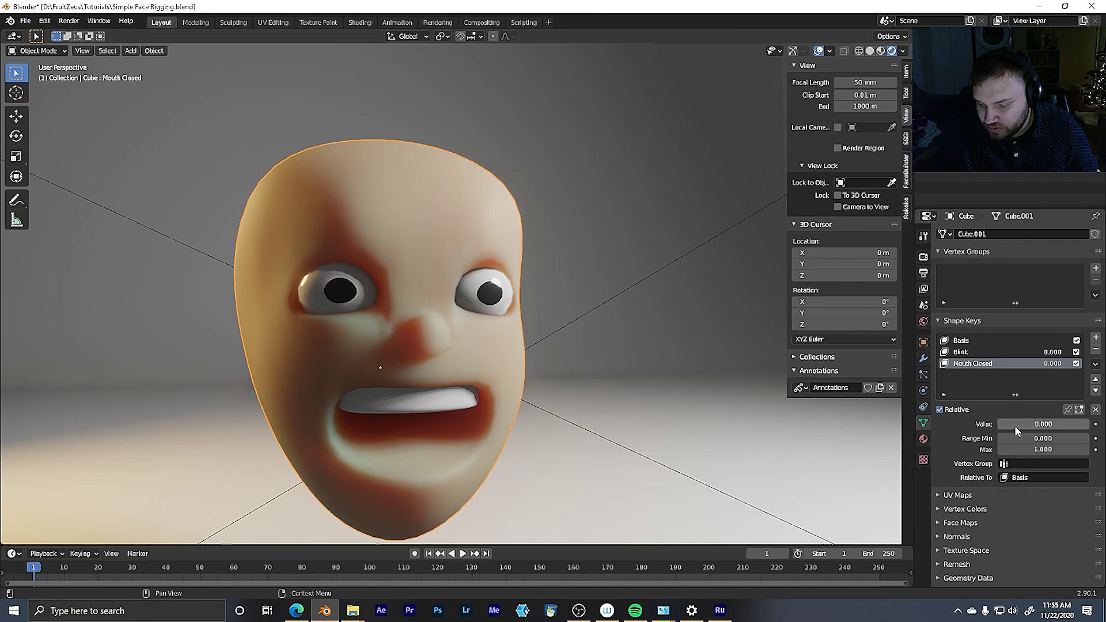
pyautogui.moveTo(1016, 431)
pyautogui.mouseDown()
pyautogui.moveTo(1086, 424)
pyautogui.moveTo(1014, 424)
pyautogui.mouseUp()
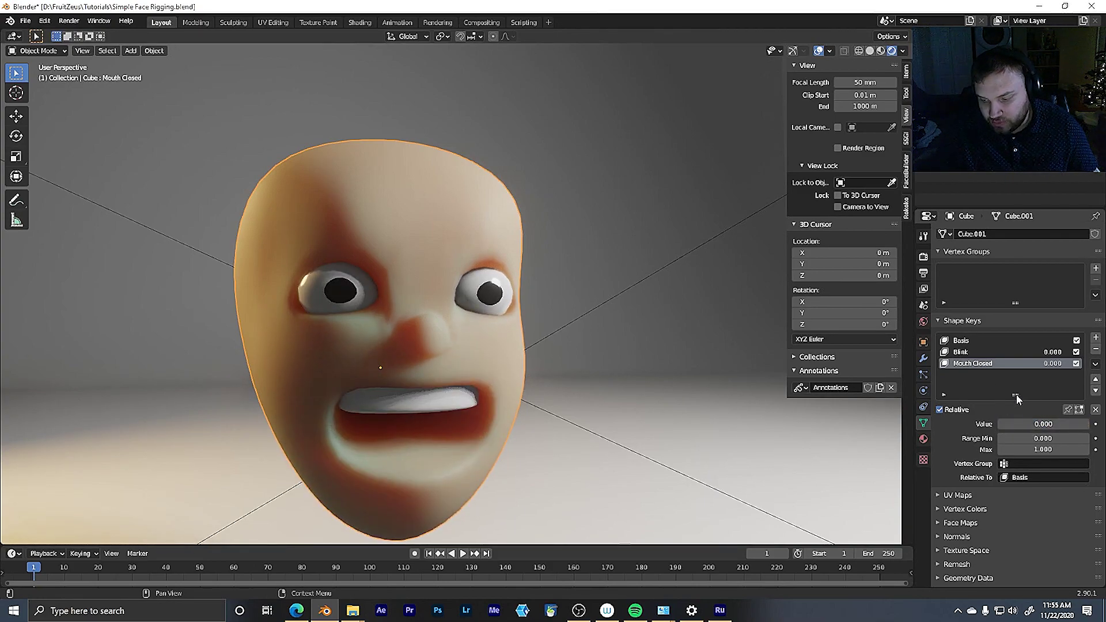
# Keyframe Mouth Closed at 0 on frame 1 and 1.000 on frame 18, preview, and return to frame 1
pyautogui.scroll(-2, 716, 261)
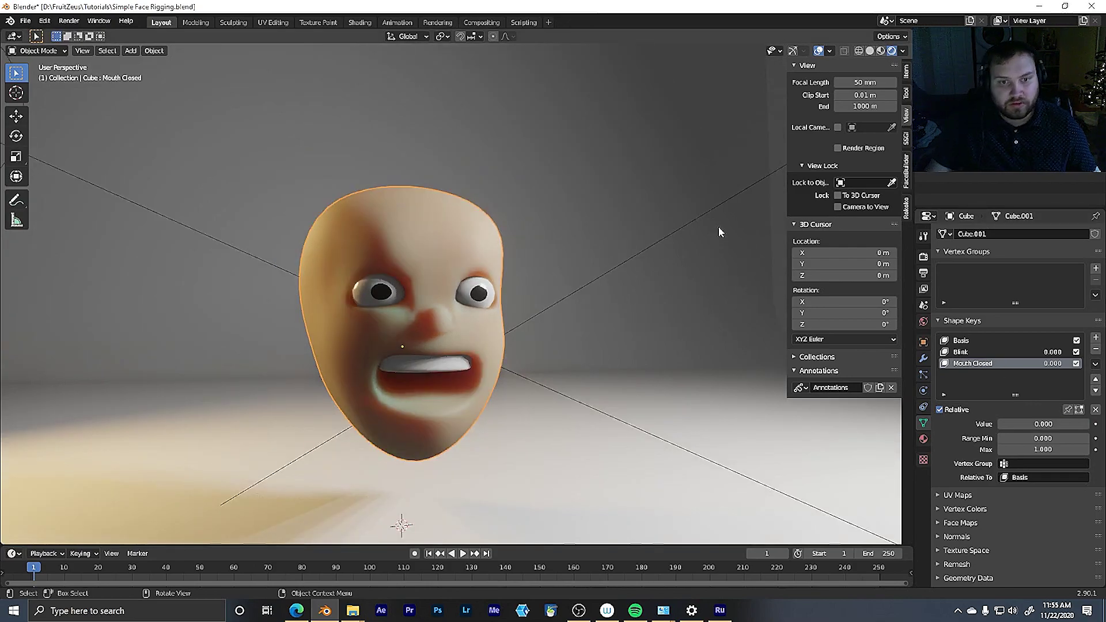
pyautogui.click(1097, 429)
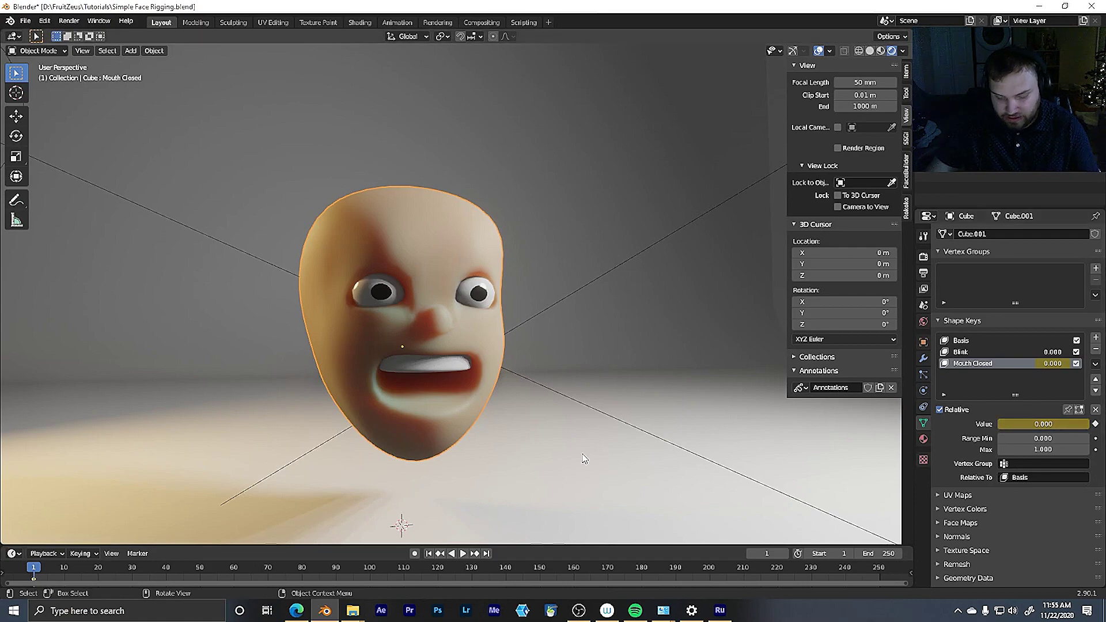
pyautogui.press('space')
pyautogui.press('space')
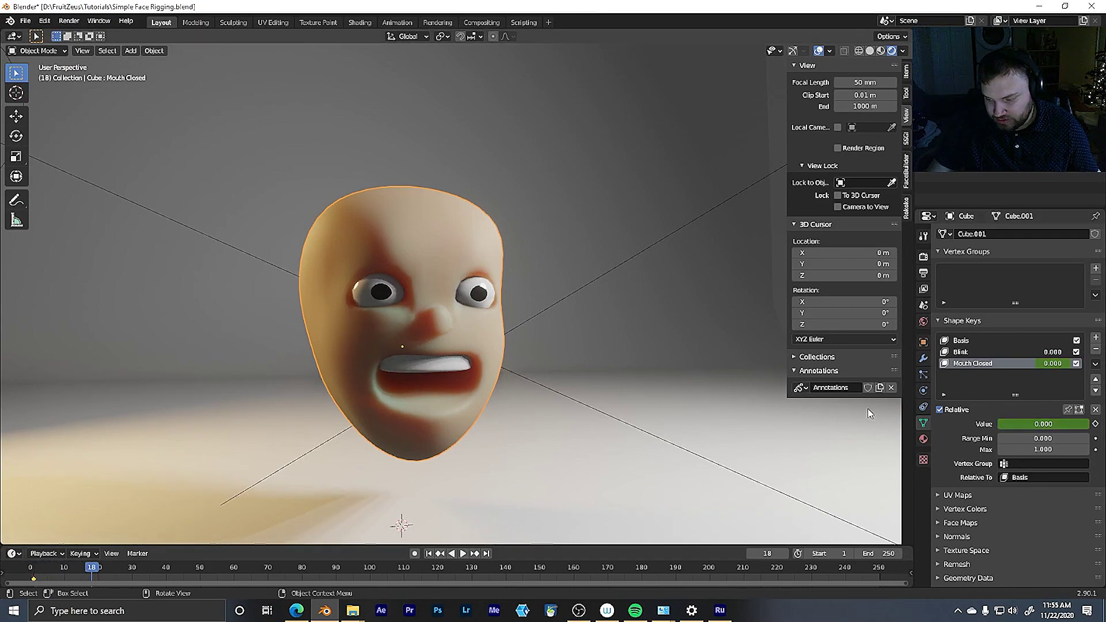
pyautogui.moveTo(1002, 424); pyautogui.dragTo(1089, 424)
pyautogui.click(1095, 425)
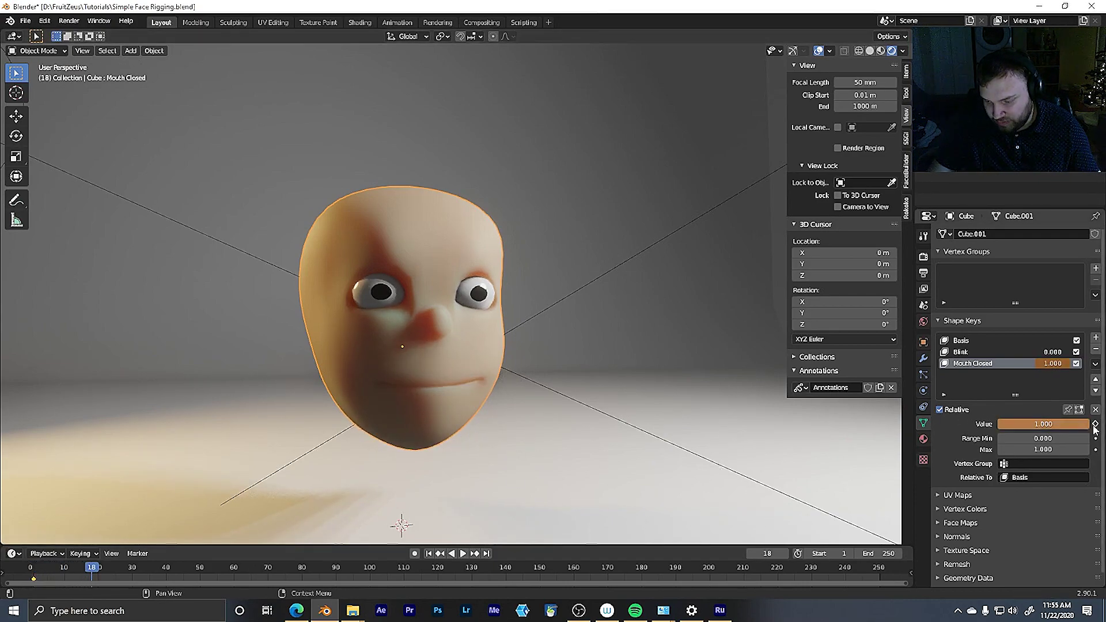
pyautogui.scroll(-2, 394, 336)
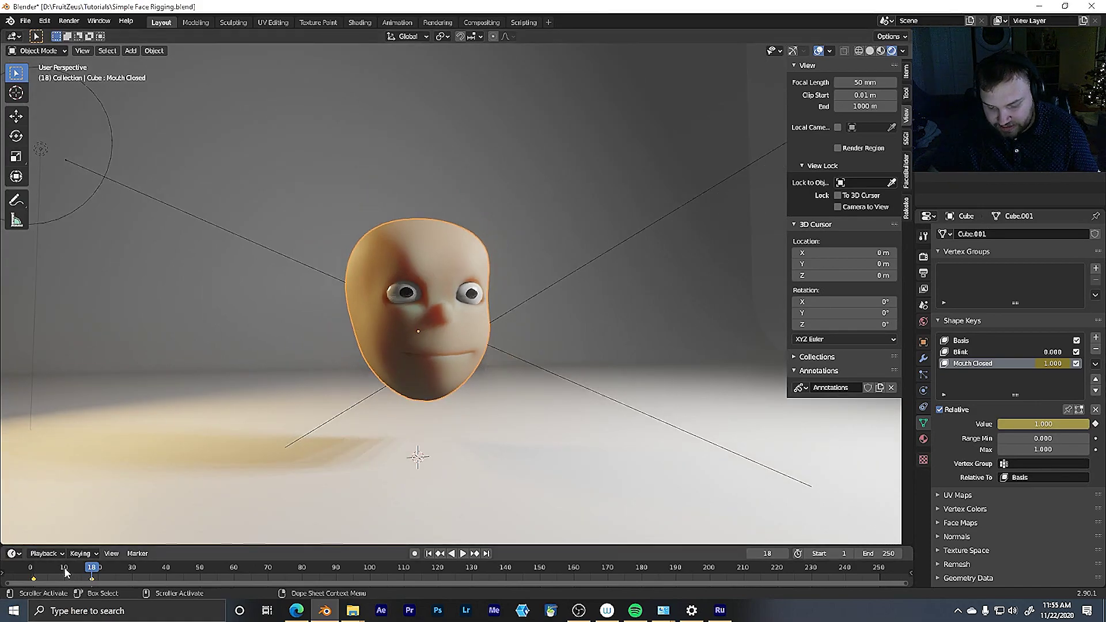
pyautogui.moveTo(65, 572); pyautogui.dragTo(108, 572)
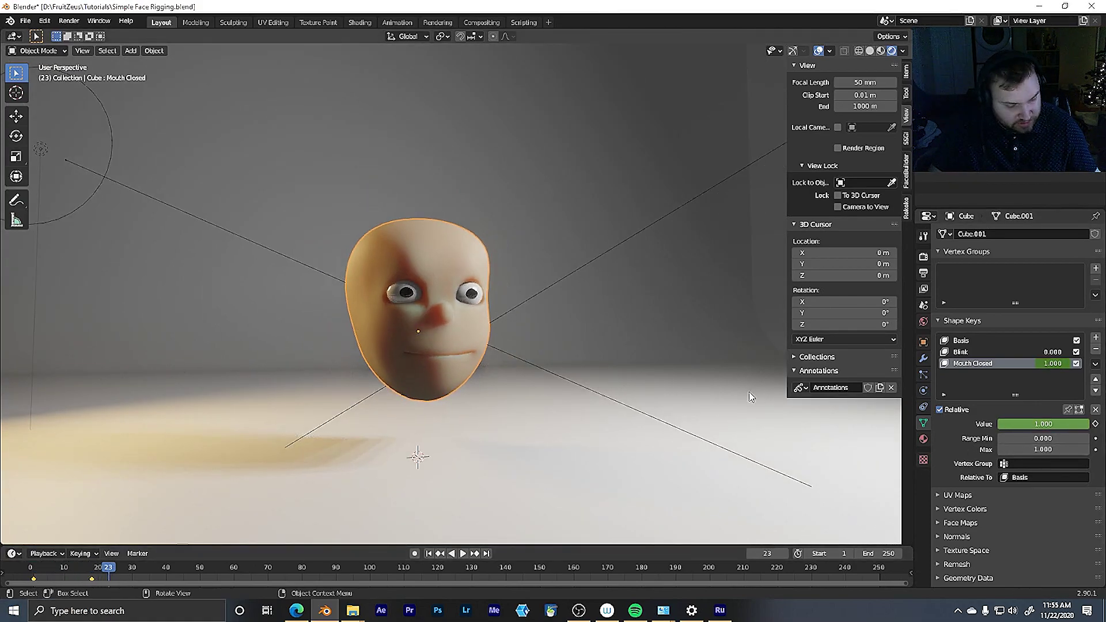
pyautogui.hotkey('shift', 'Left')
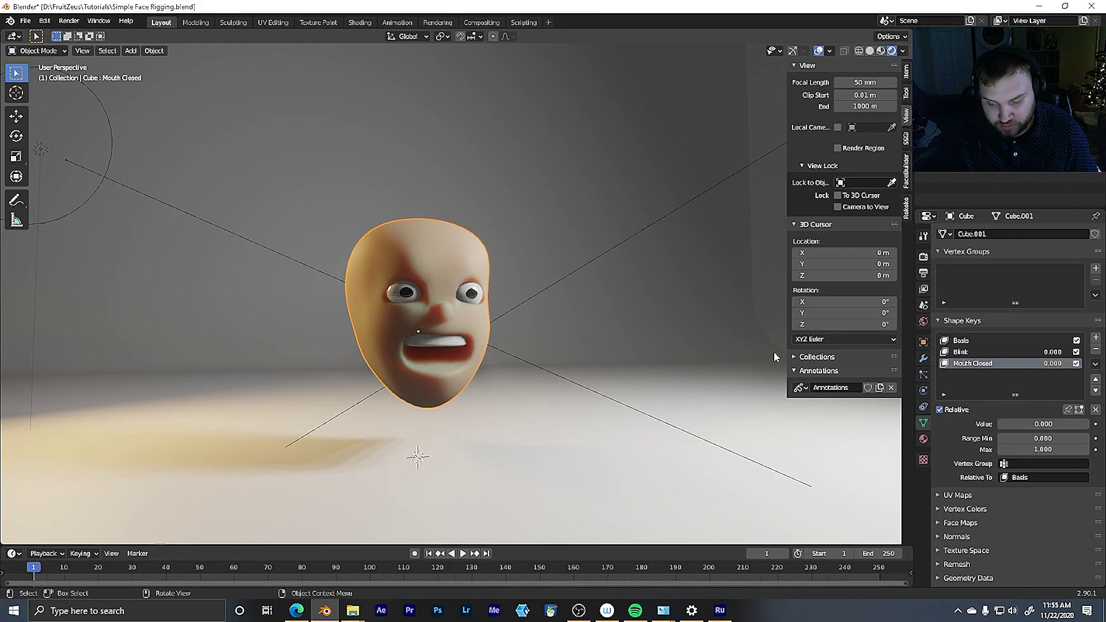
pyautogui.moveTo(493, 305); pyautogui.dragTo(472, 344, button='middle')
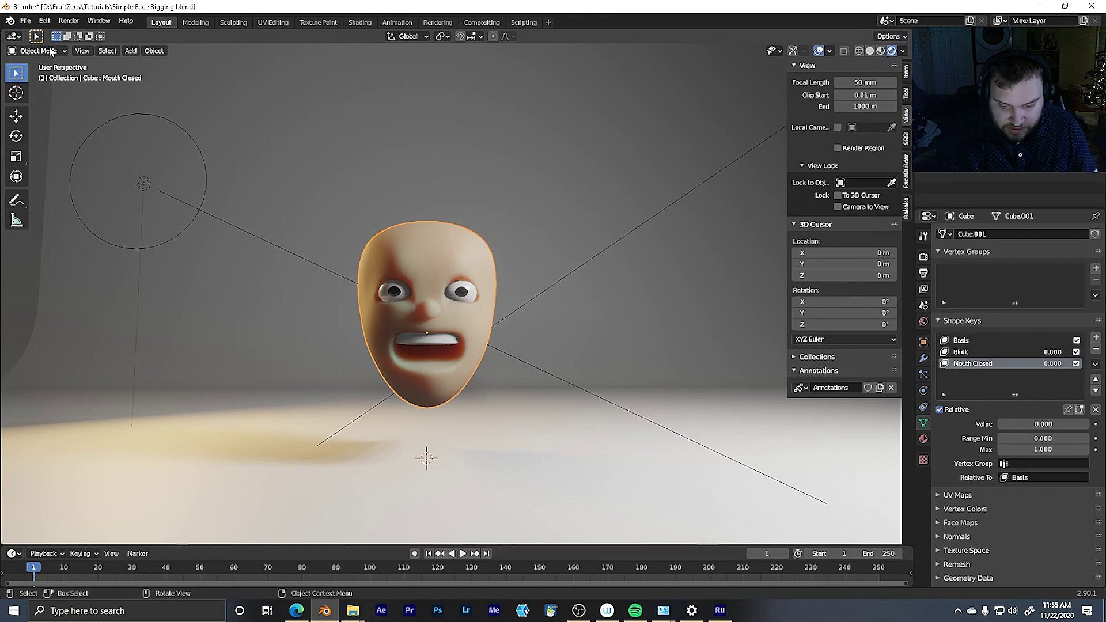
# Add a single-bone armature at the nose and scale the bone down
pyautogui.moveTo(493, 280); pyautogui.dragTo(504, 277, button='middle')
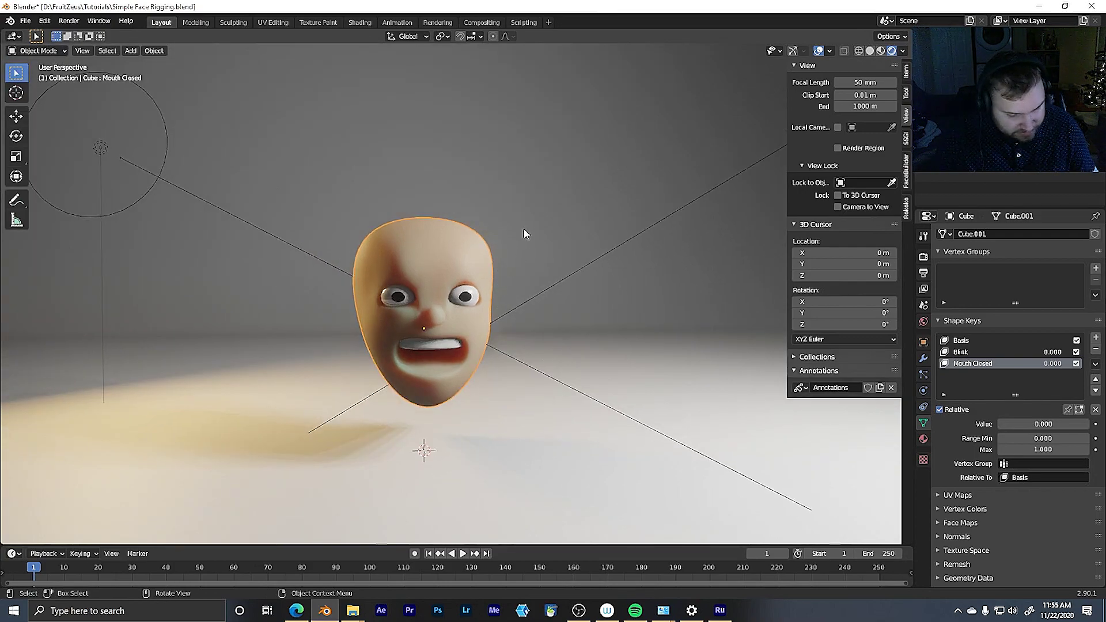
pyautogui.keyDown('shift'); pyautogui.rightClick(423, 328); pyautogui.keyUp('shift')
pyautogui.hotkey('shift', 'a')
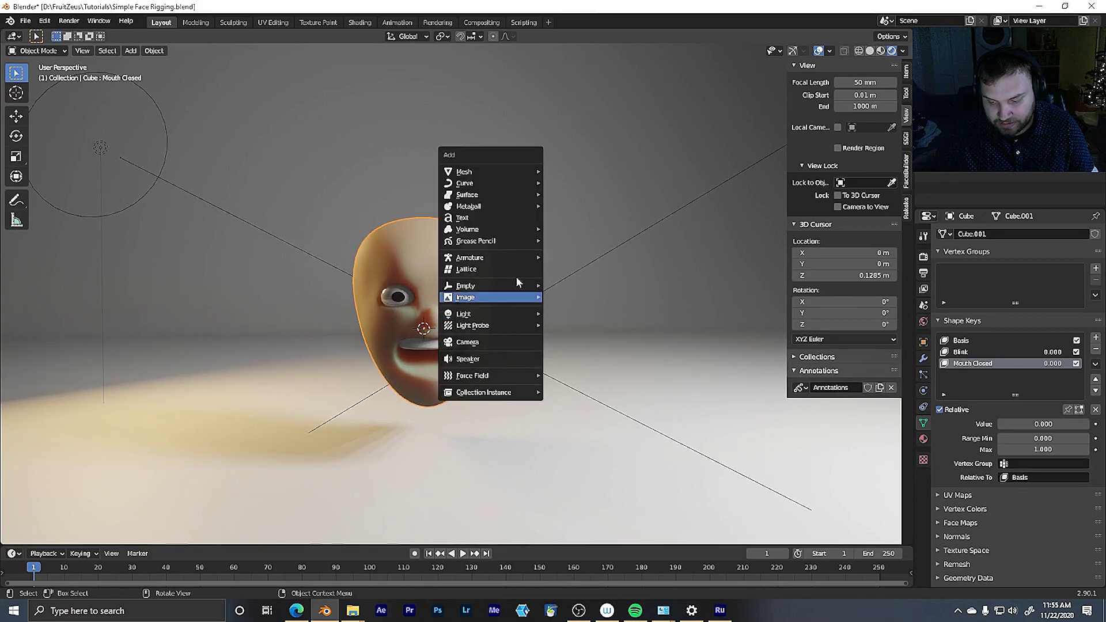
pyautogui.moveTo(516, 257)
pyautogui.click(589, 257)
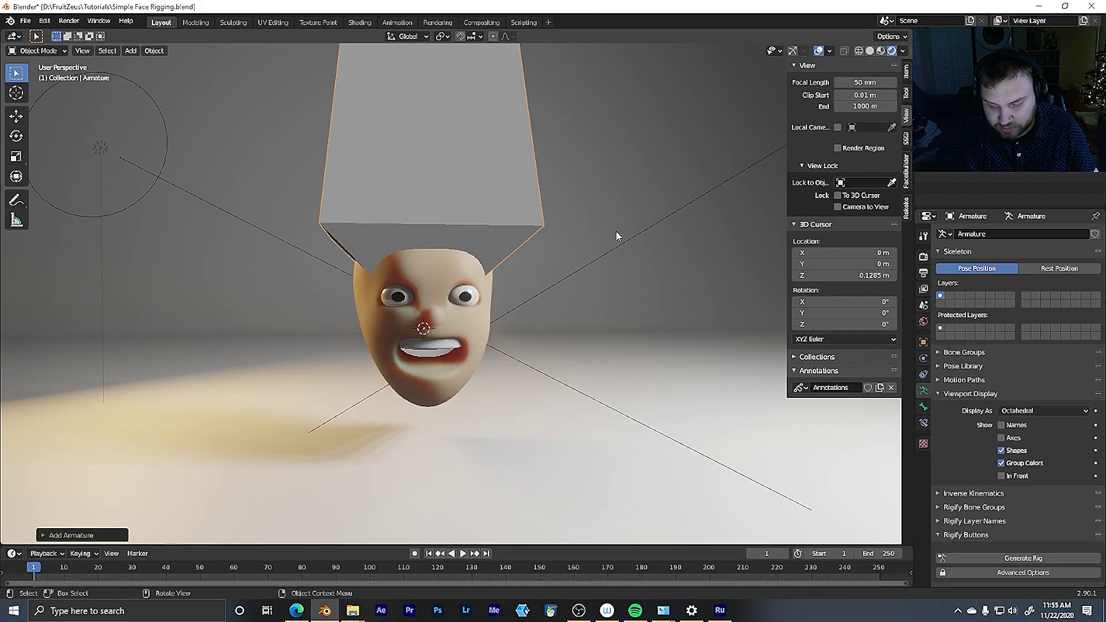
pyautogui.scroll(-2, 616, 231)
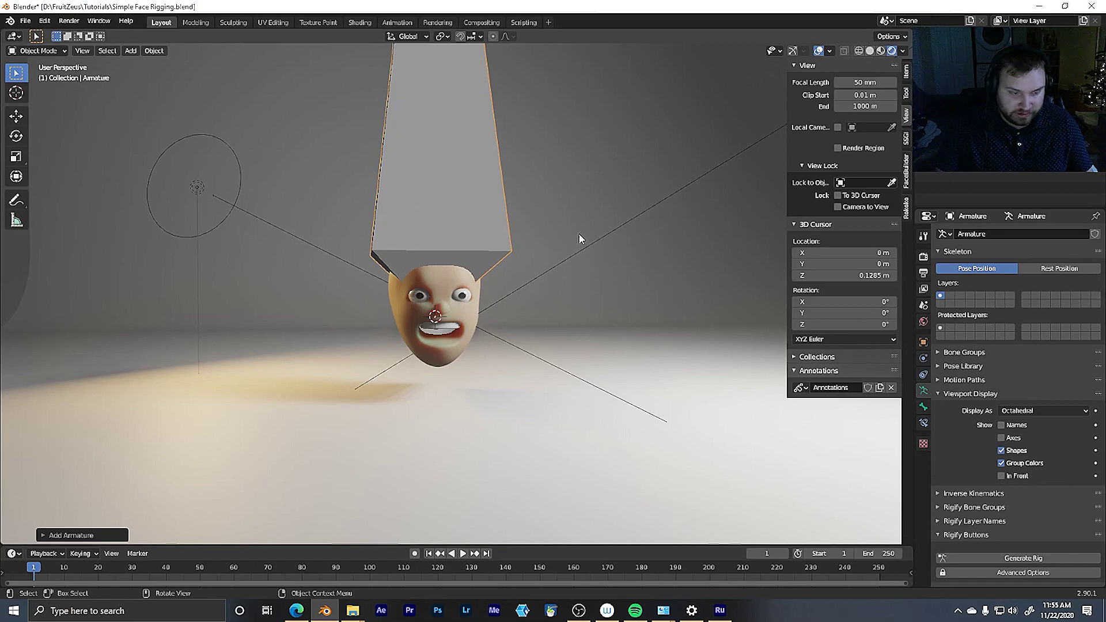
pyautogui.moveTo(574, 251)
pyautogui.mouseDown(button='middle')
pyautogui.moveTo(566, 287)
pyautogui.moveTo(561, 264)
pyautogui.mouseUp(button='middle')
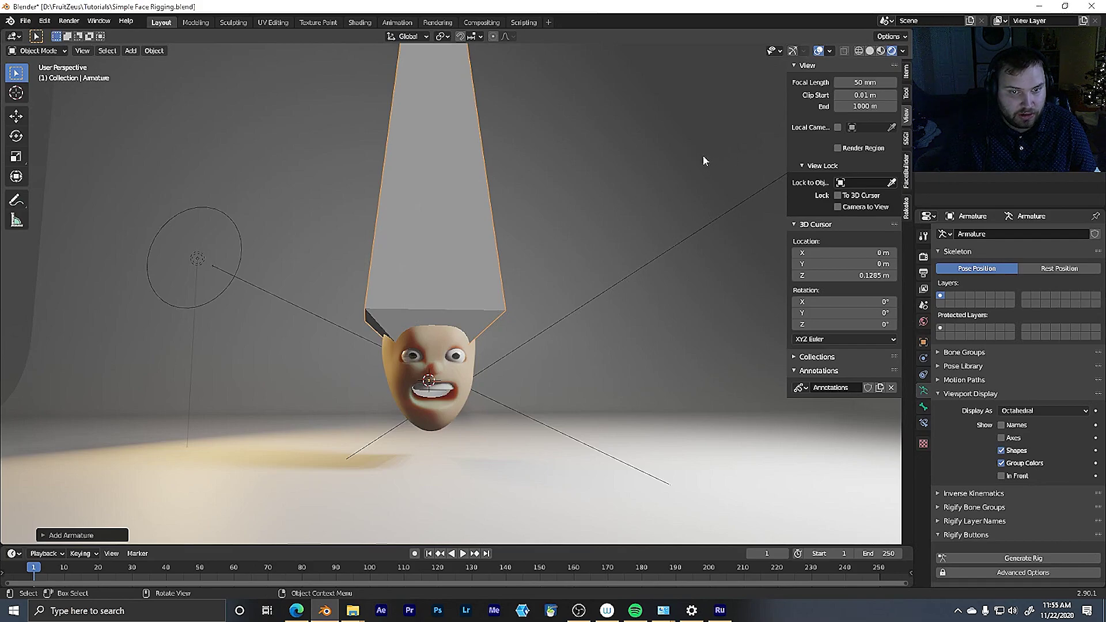
pyautogui.press('s')
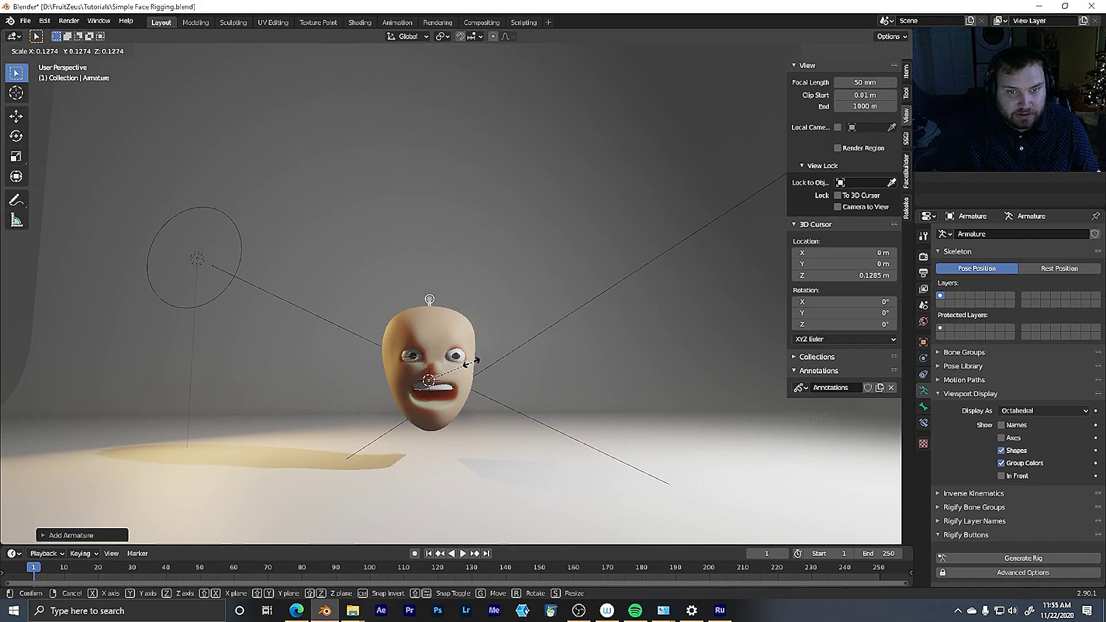
pyautogui.click(470, 355)
# Apply the head's scale and parent the head mesh to the armature bone
pyautogui.hotkey('shift', 'z')
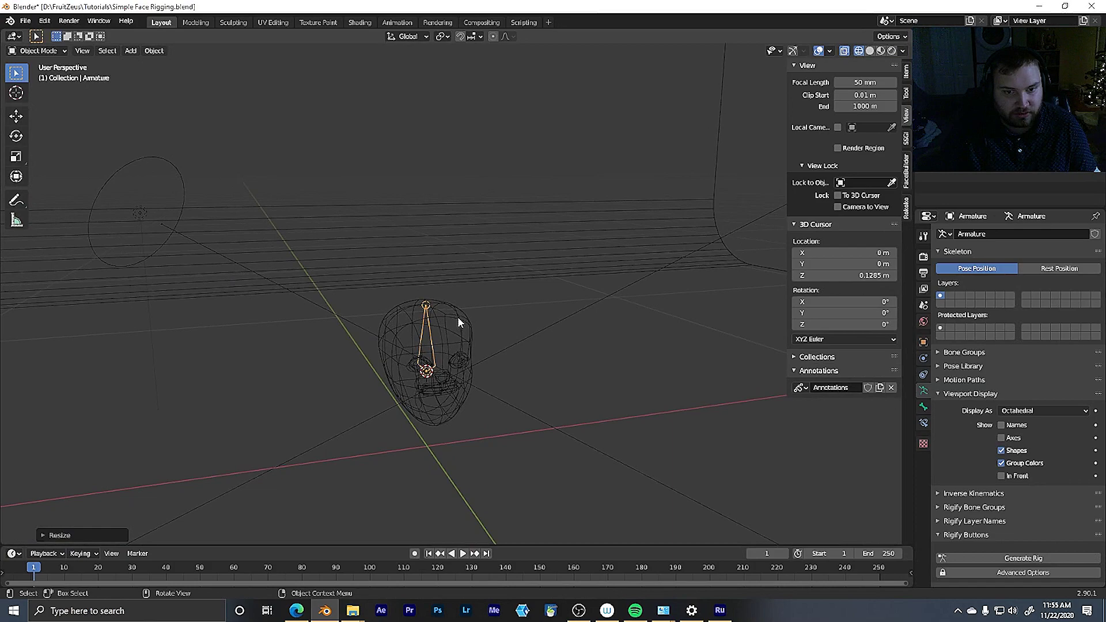
pyautogui.hotkey('ctrl', 'a')
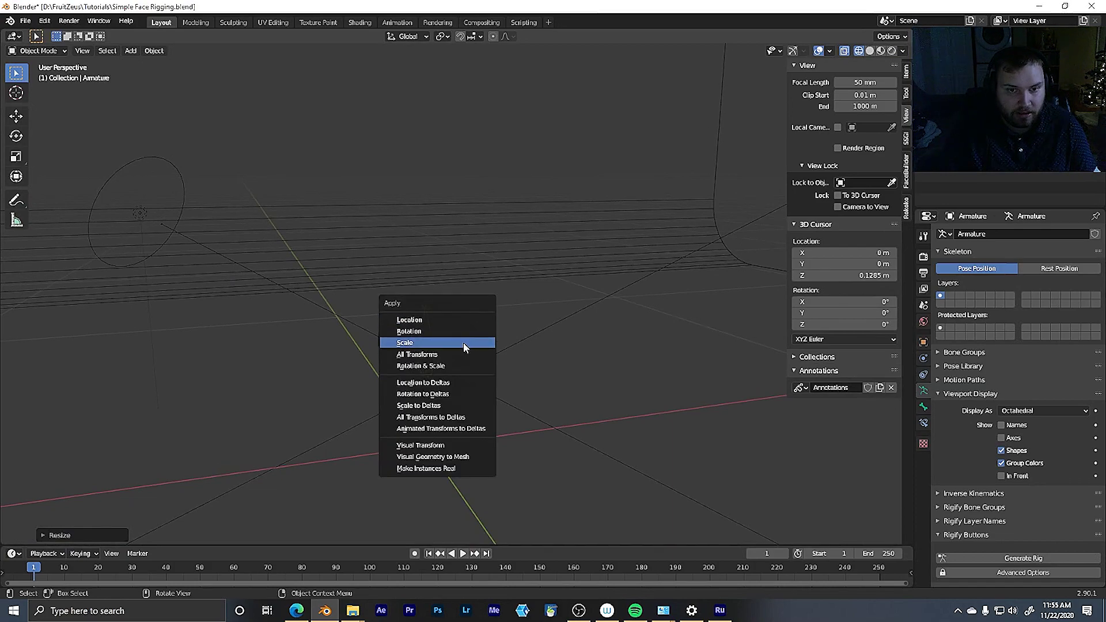
pyautogui.click(465, 342)
pyautogui.click(441, 327)
pyautogui.keyDown('shift'); pyautogui.click(425, 325); pyautogui.keyUp('shift')
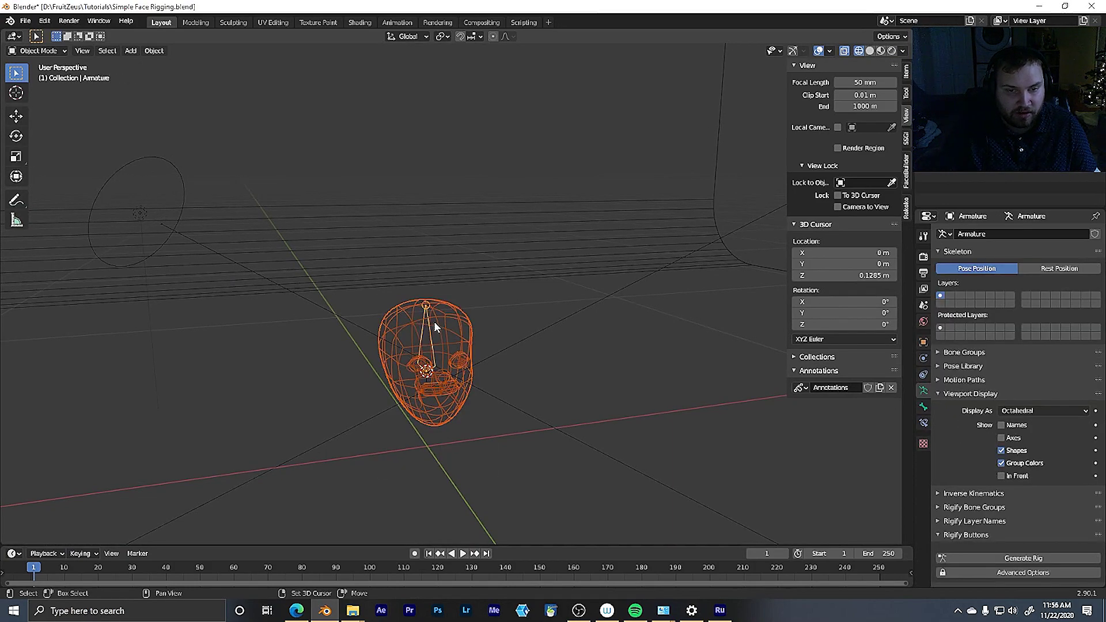
pyautogui.hotkey('ctrl', 'p')
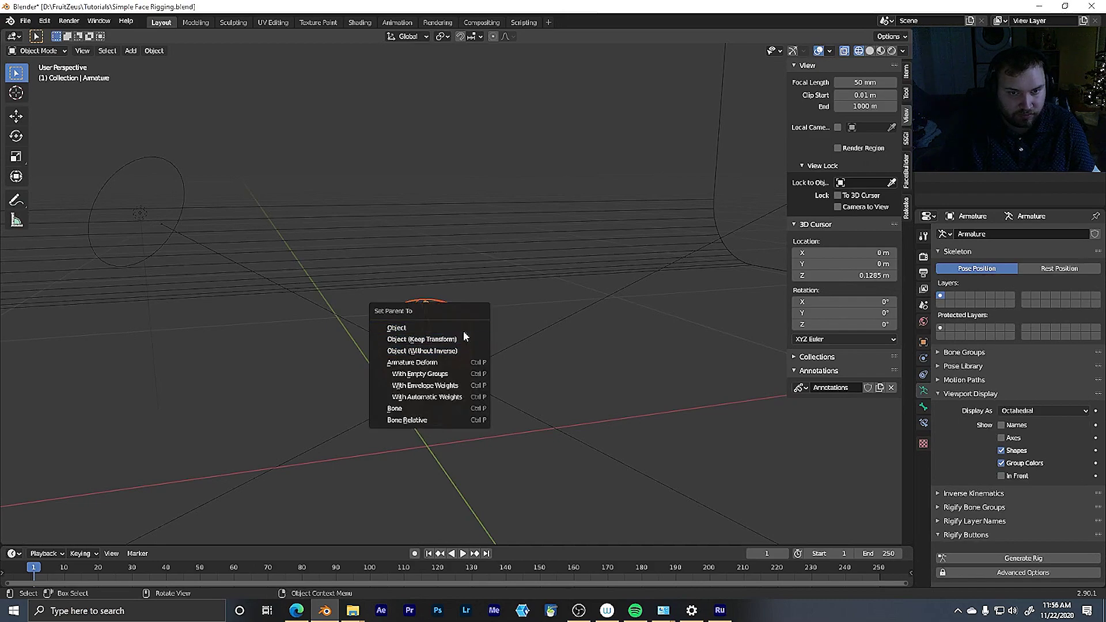
pyautogui.click(454, 410)
# In Pose Mode, rotate the head bone to check the face follows
pyautogui.click(429, 323)
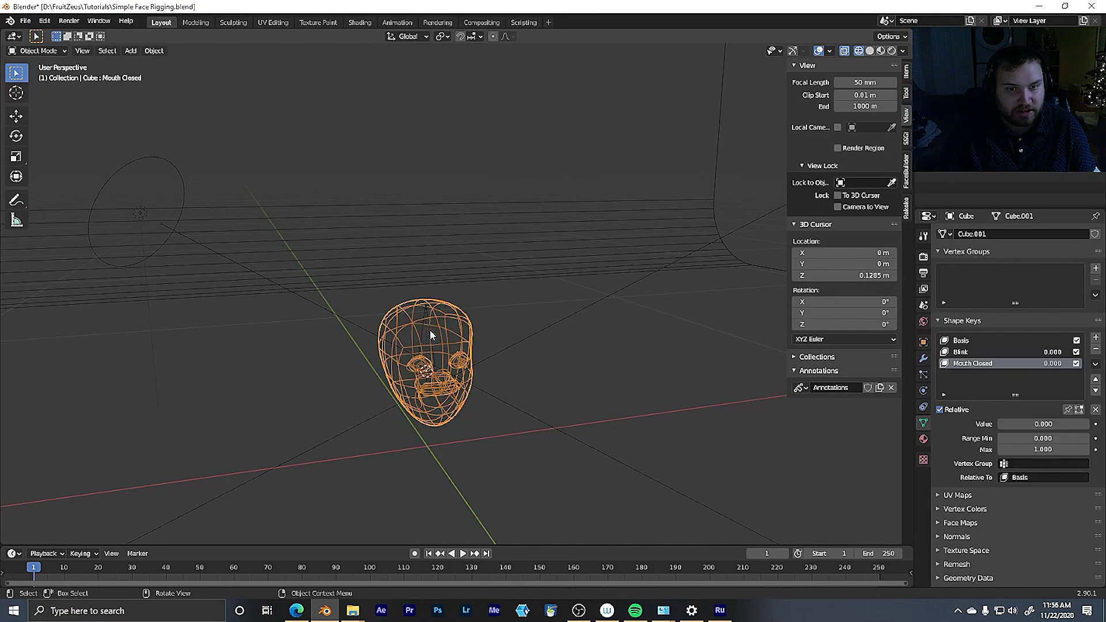
pyautogui.click(427, 337)
pyautogui.click(38, 51)
pyautogui.click(48, 91)
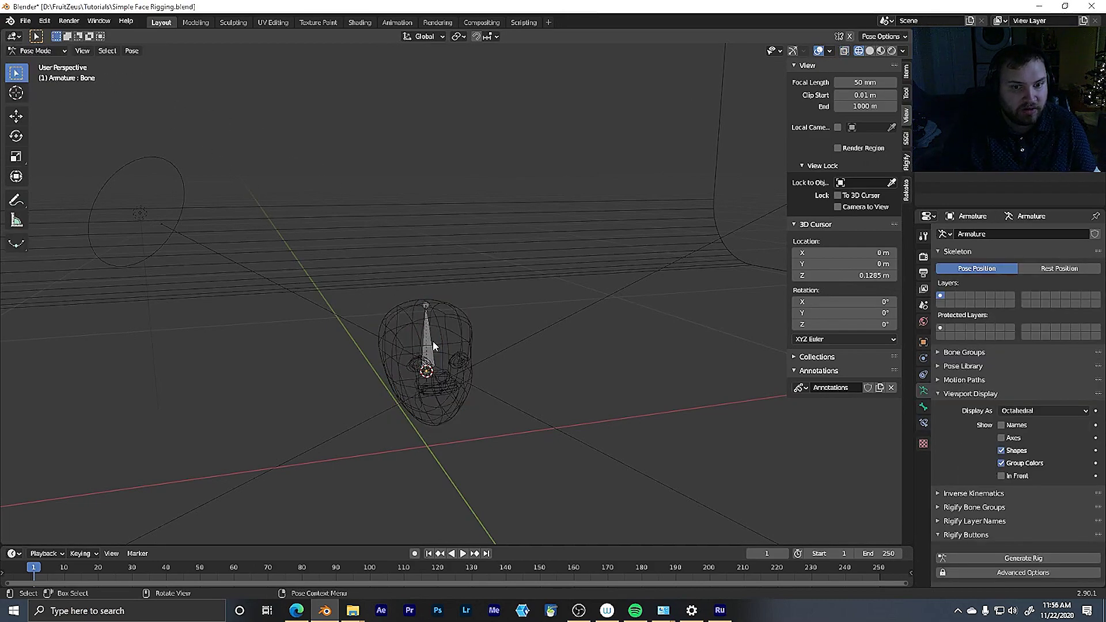
pyautogui.click(429, 346)
pyautogui.press('r')
pyautogui.press('r')
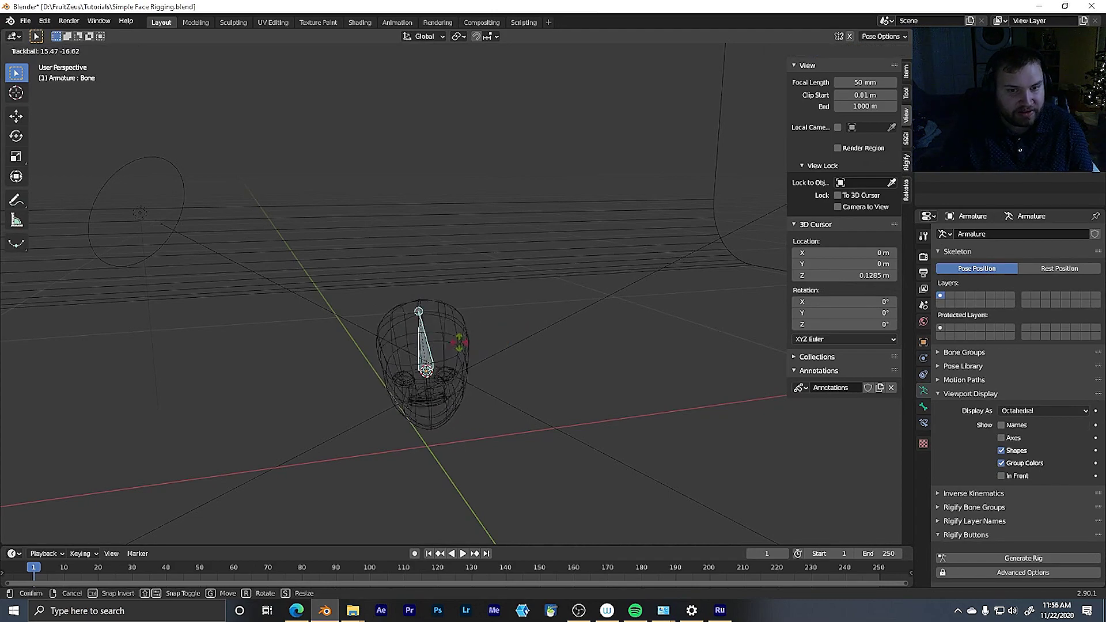
pyautogui.click(481, 331)
# Switch to rendered shading and rotate the bone again to turn the face
pyautogui.press('z')
pyautogui.click(580, 337)
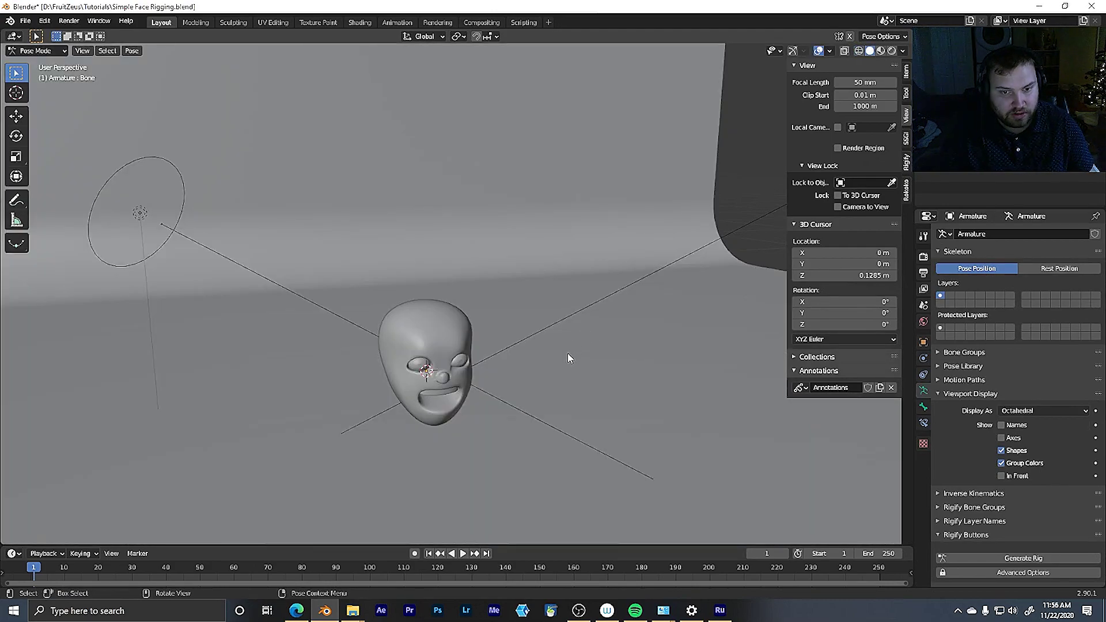
pyautogui.press('z')
pyautogui.click(587, 235)
pyautogui.press('r')
pyautogui.press('r')
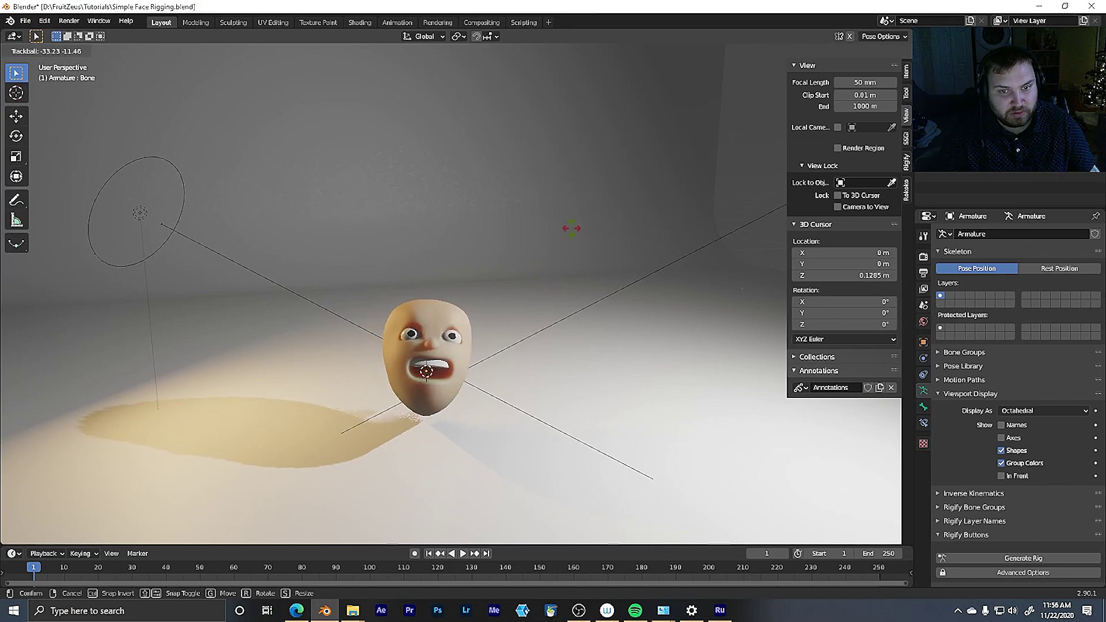
pyautogui.click(595, 259)
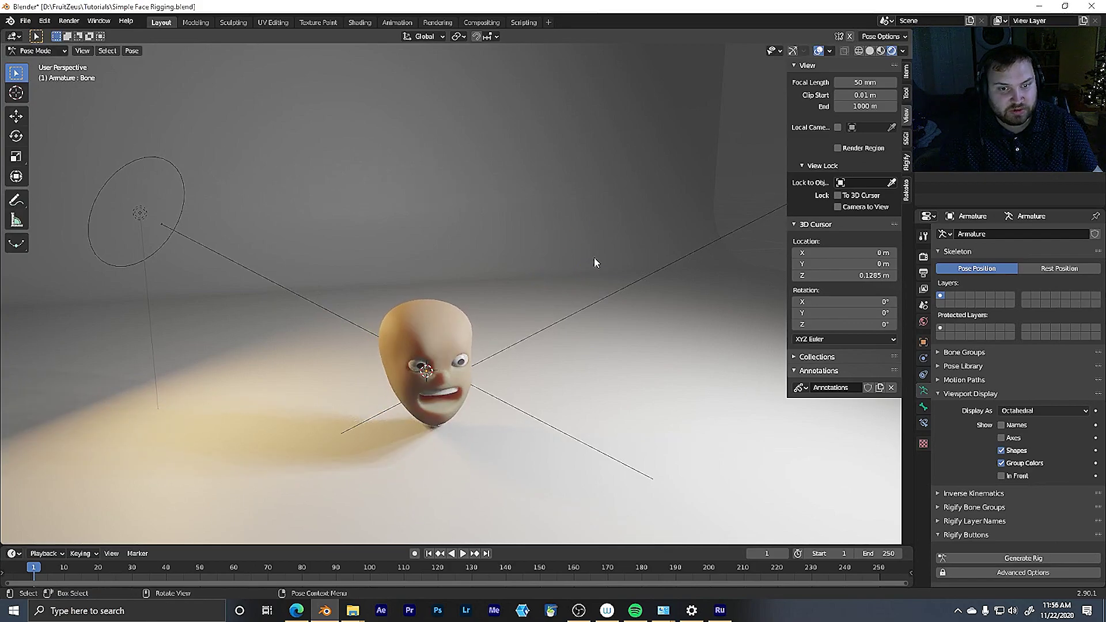
# In Edit Mode with wireframe shading, add a new bone and move it up in front view
pyautogui.click(40, 56)
pyautogui.click(31, 75)
pyautogui.hotkey('shift', 'z')
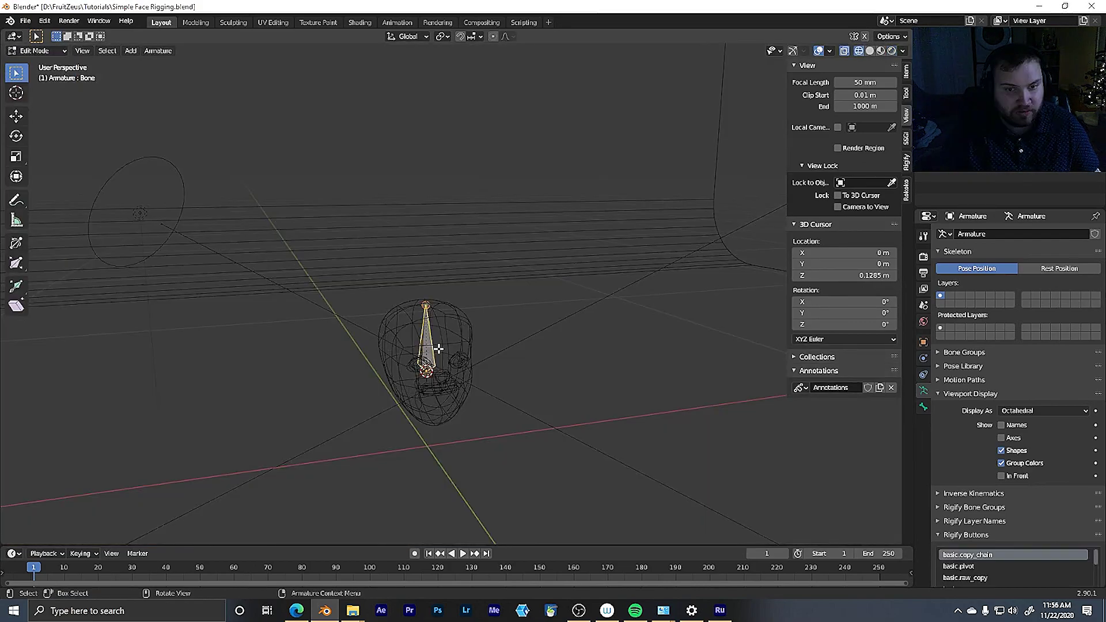
pyautogui.moveTo(439, 349); pyautogui.dragTo(474, 306, button='middle')
pyautogui.hotkey('shift', 'a')
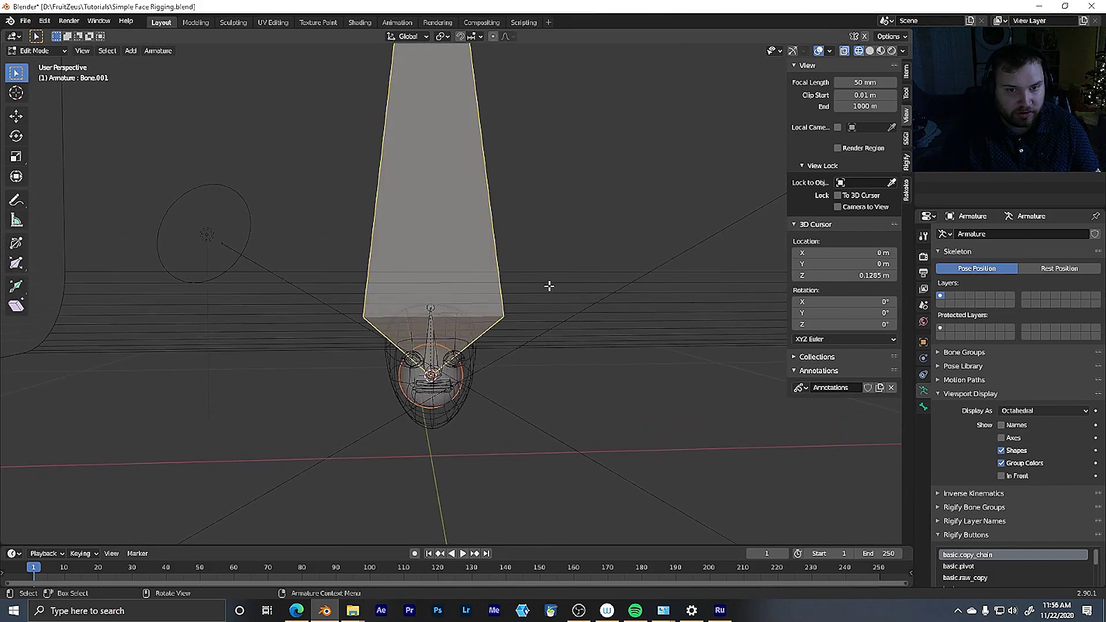
pyautogui.press('KP_1')
pyautogui.press('g')
pyautogui.click(573, 202)
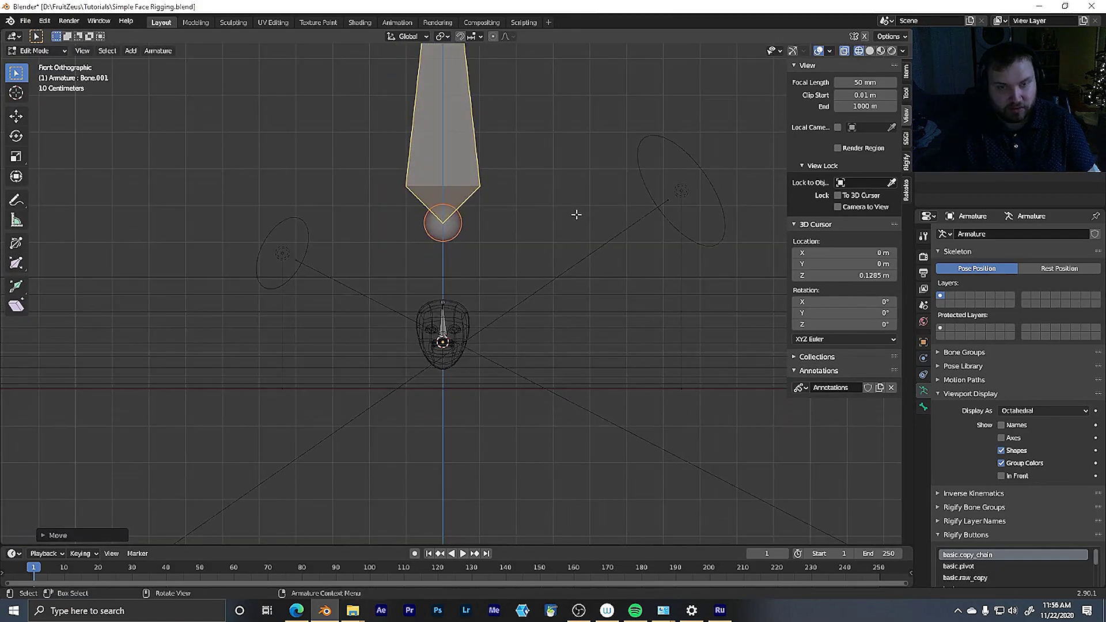
# Shrink the new bone to about half length and place it just above the head
pyautogui.keyDown('shift'); pyautogui.moveTo(569, 145); pyautogui.dragTo(563, 192, button='middle'); pyautogui.keyUp('shift')
pyautogui.press('s')
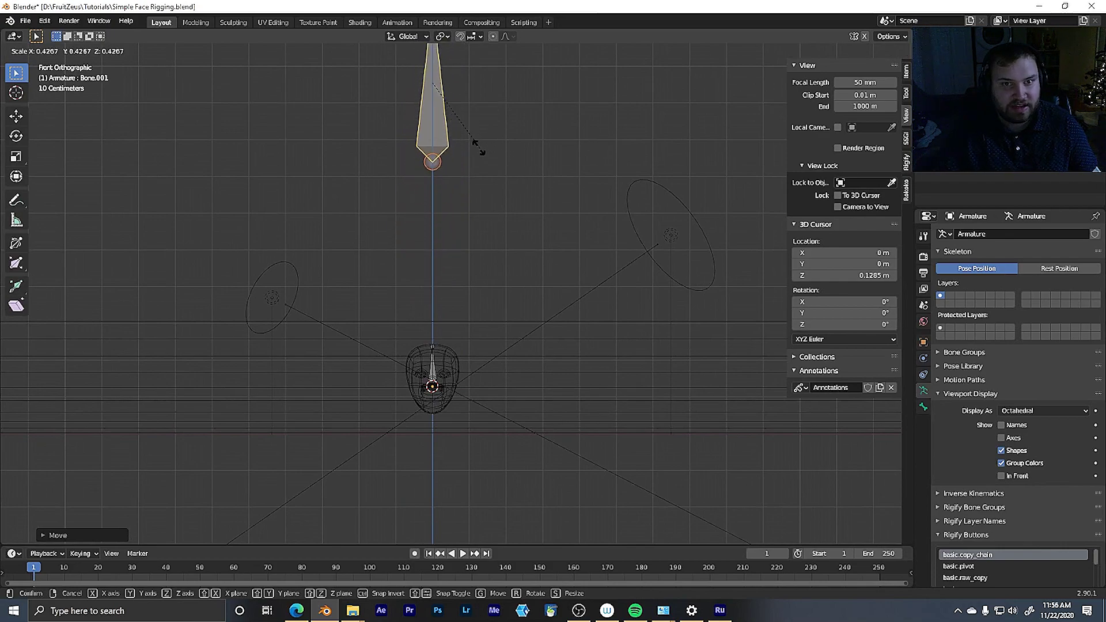
pyautogui.click(451, 113)
pyautogui.press('g')
pyautogui.click(507, 299)
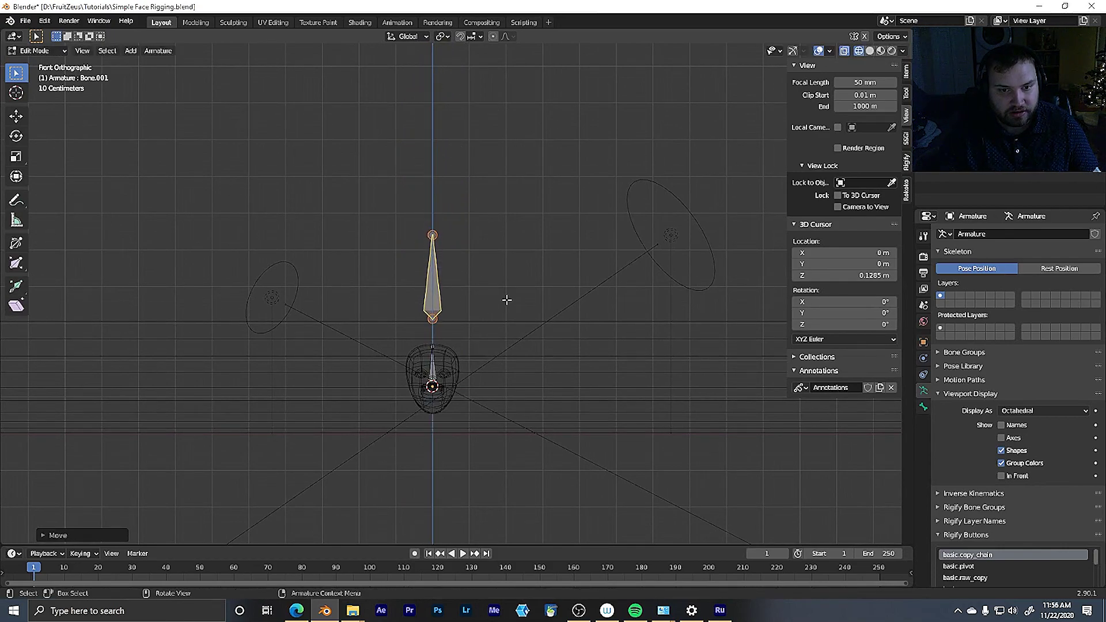
pyautogui.press('s')
pyautogui.click(482, 280)
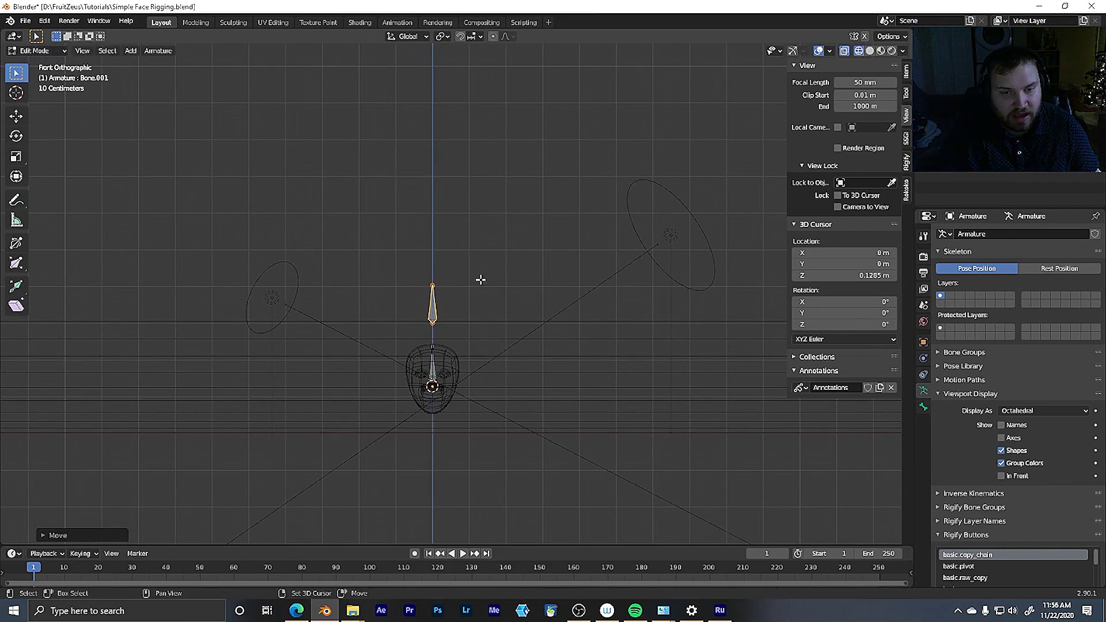
pyautogui.scroll(4, 501, 323)
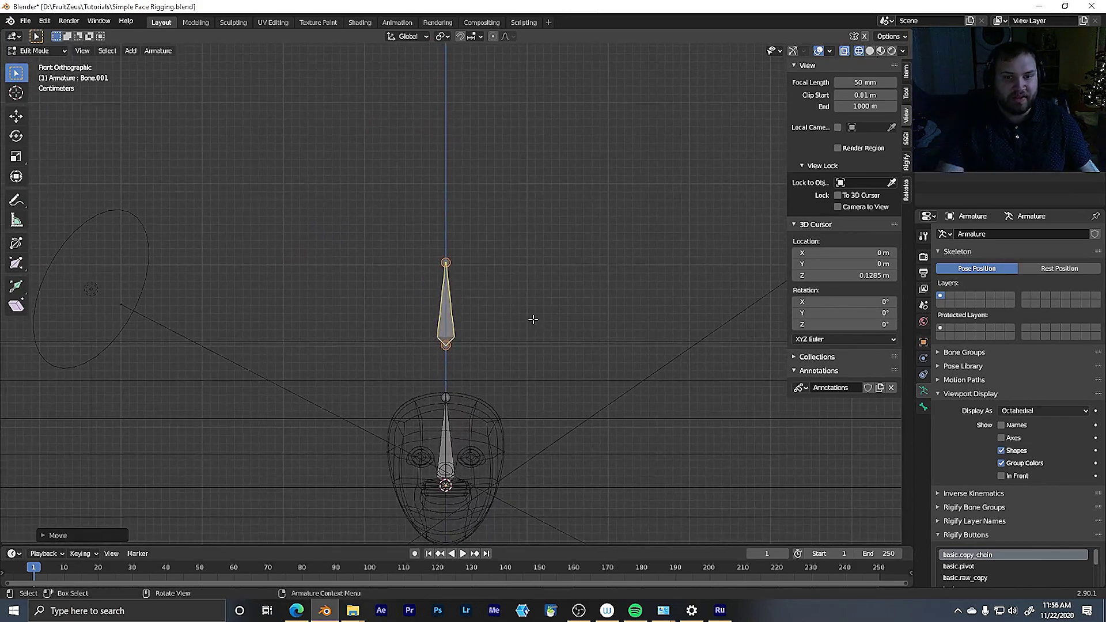
pyautogui.scroll(-1, 533, 319)
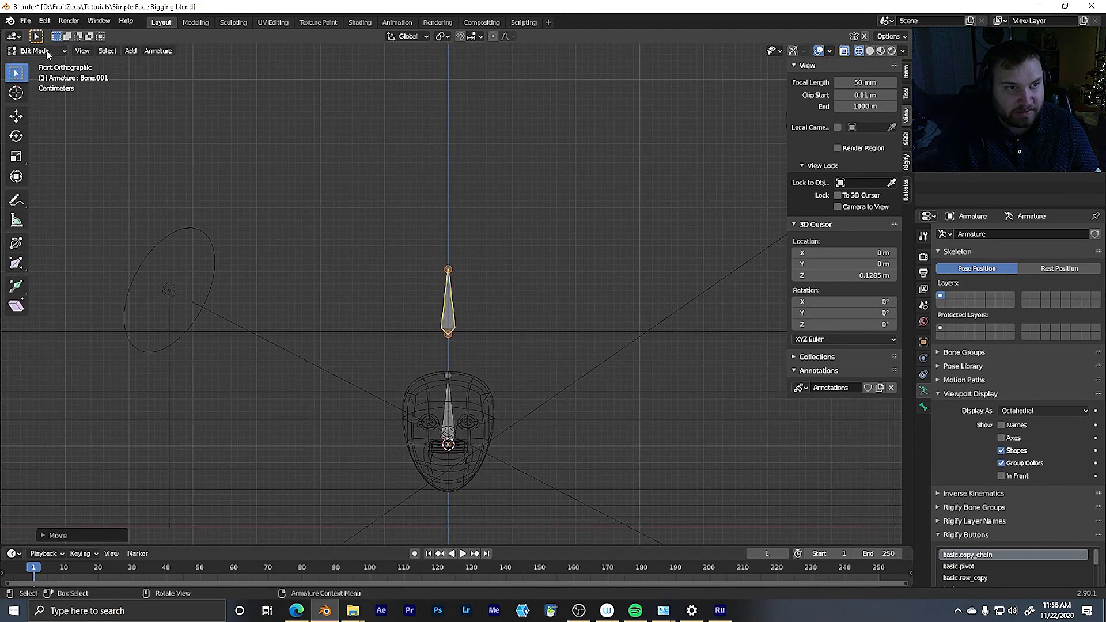
# Check the rig in Pose Mode with solid shading and select the new bone above the head
pyautogui.click(36, 51)
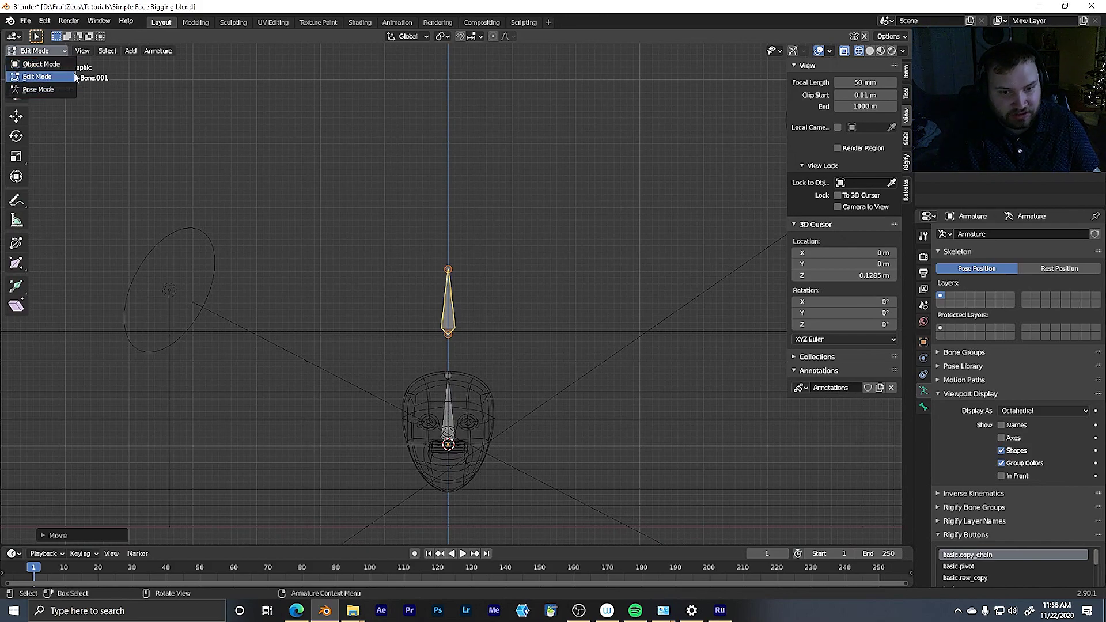
pyautogui.click(70, 76)
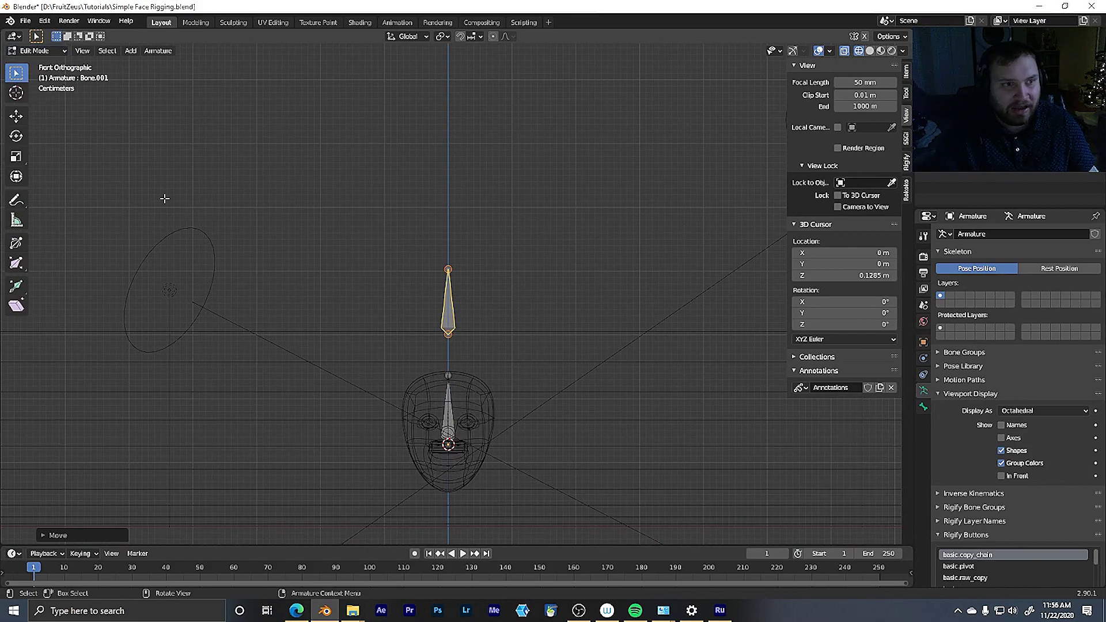
pyautogui.click(53, 51)
pyautogui.click(38, 89)
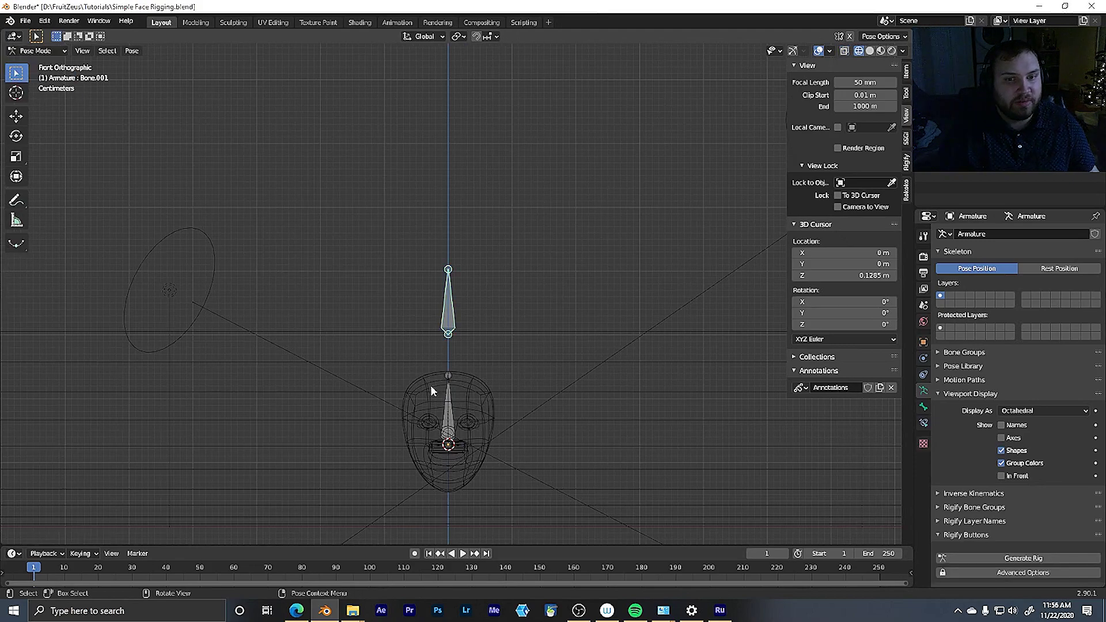
pyautogui.hotkey('shift', 'z')
pyautogui.press('r')
pyautogui.press('r')
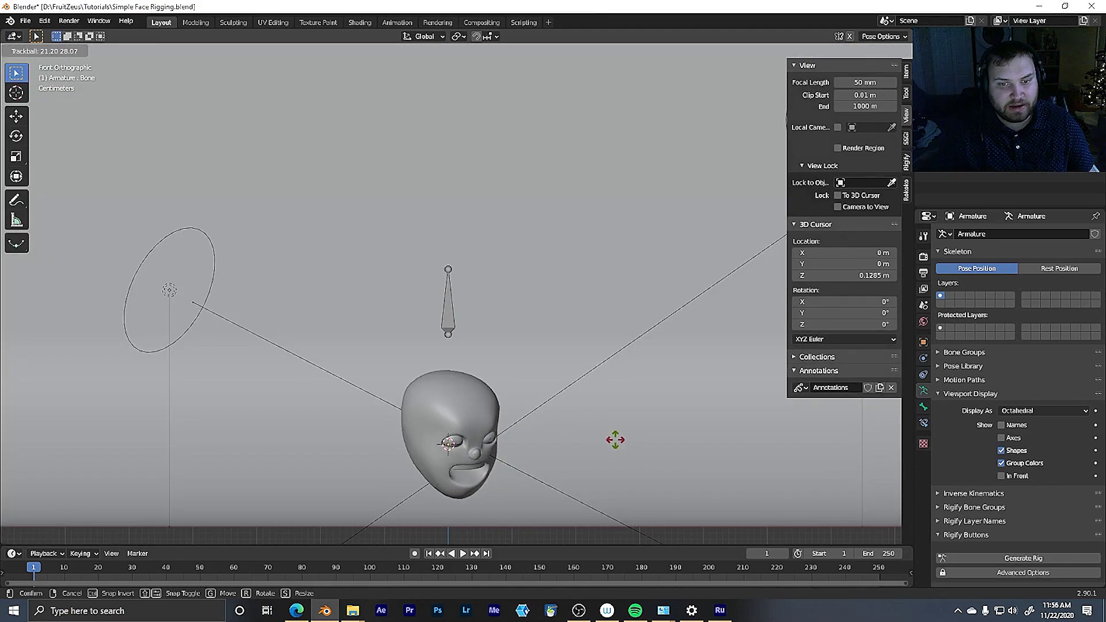
pyautogui.press('Escape')
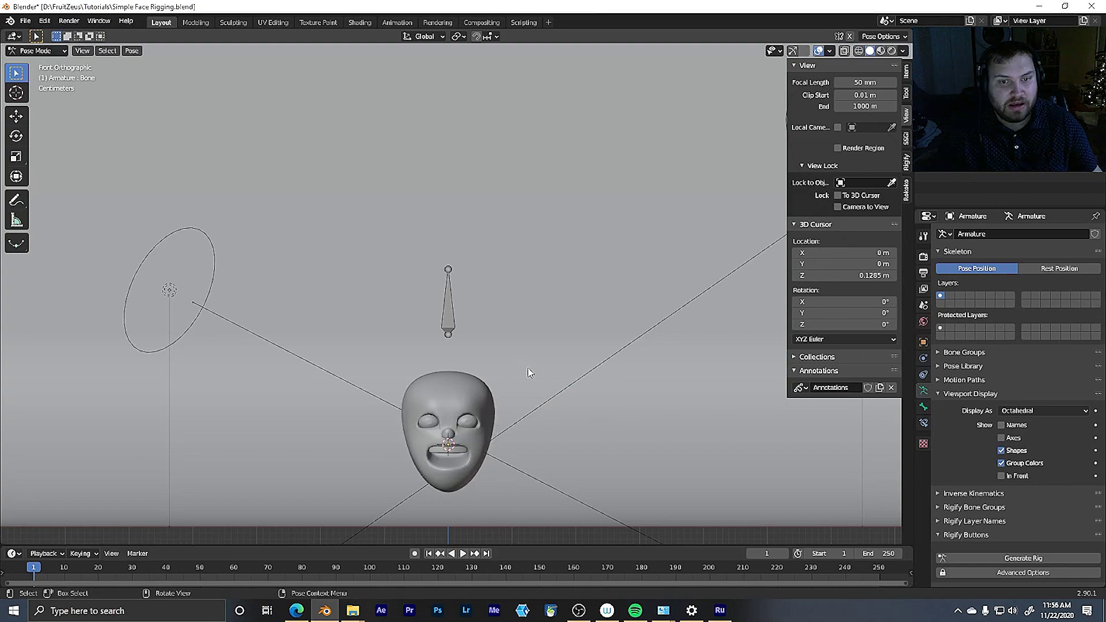
pyautogui.click(448, 321)
pyautogui.click(37, 51)
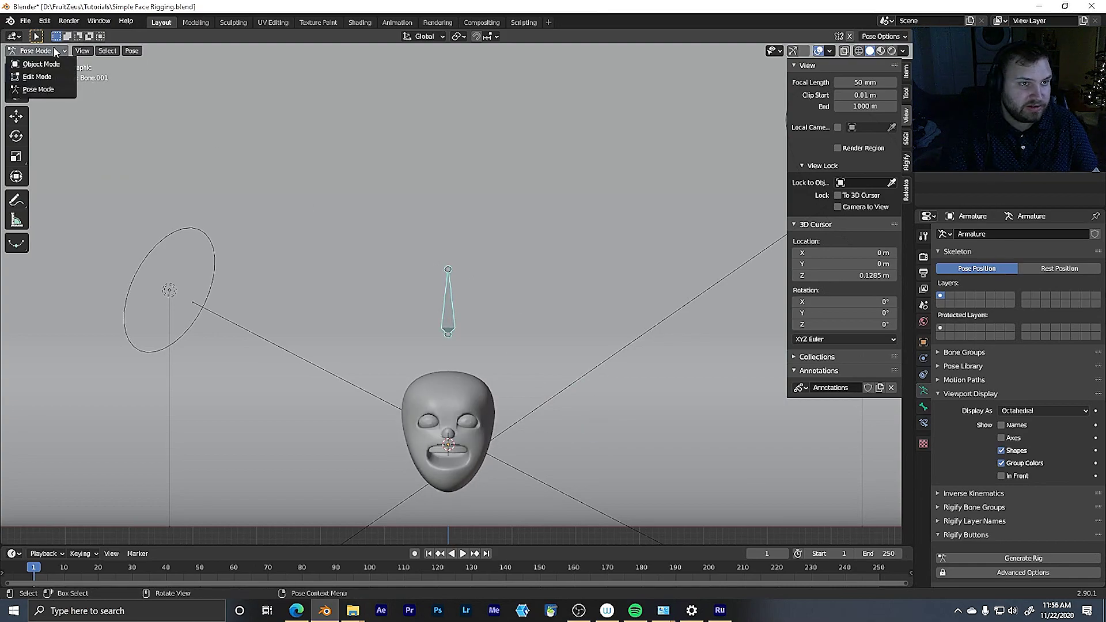
# In Edit Mode, rename the new bone from Bone.001 to 'Blink' in Bone properties, then return to Object Mode
pyautogui.click(37, 76)
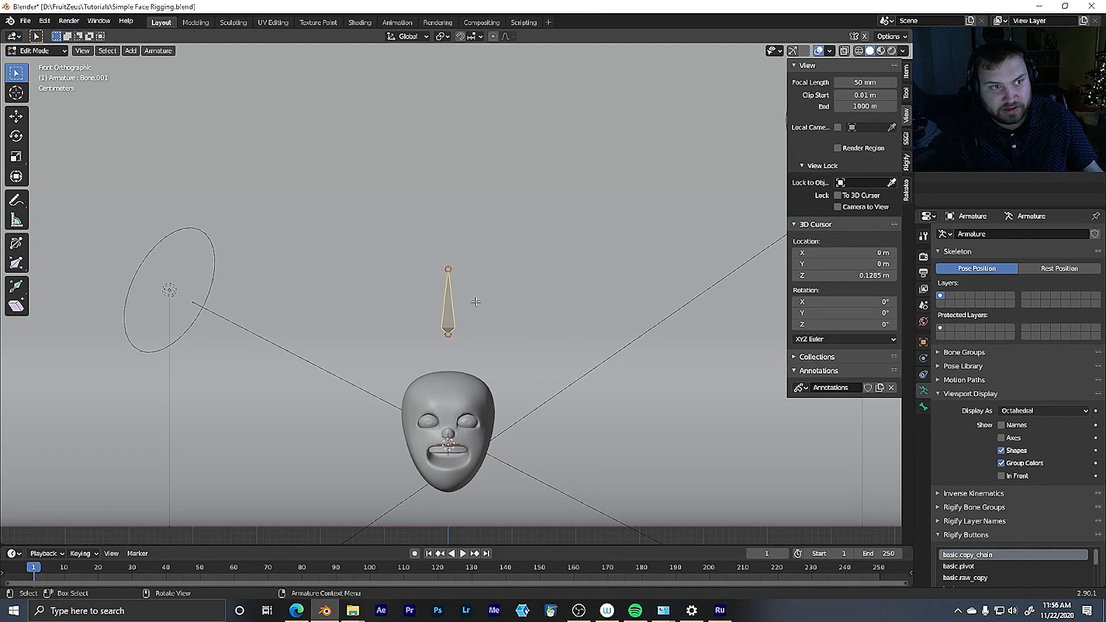
pyautogui.click(924, 408)
pyautogui.click(991, 237)
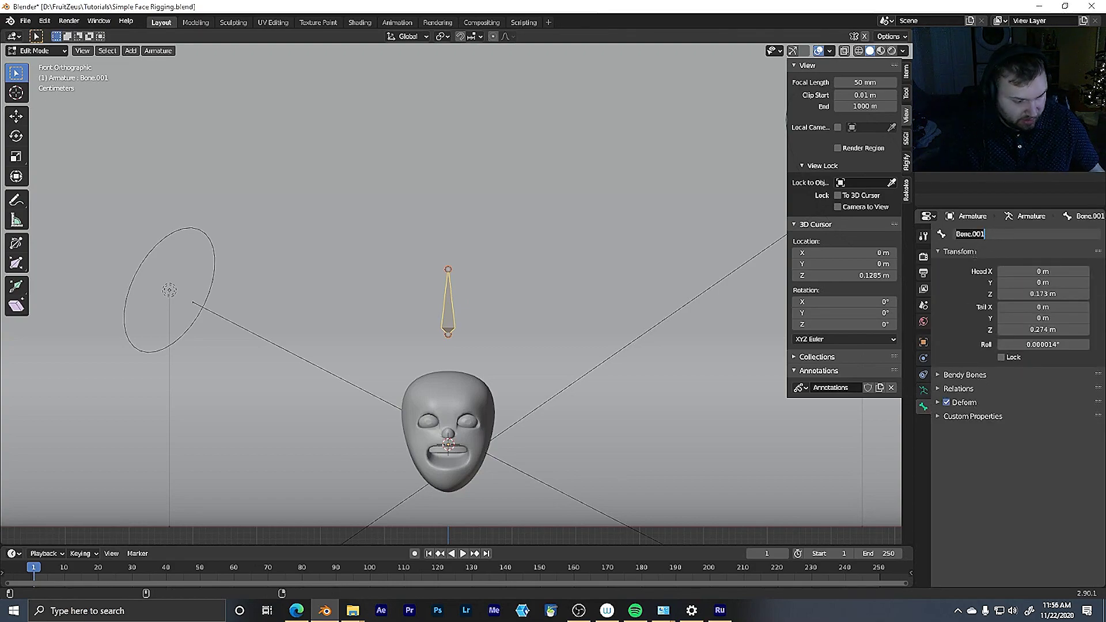
pyautogui.write('B')
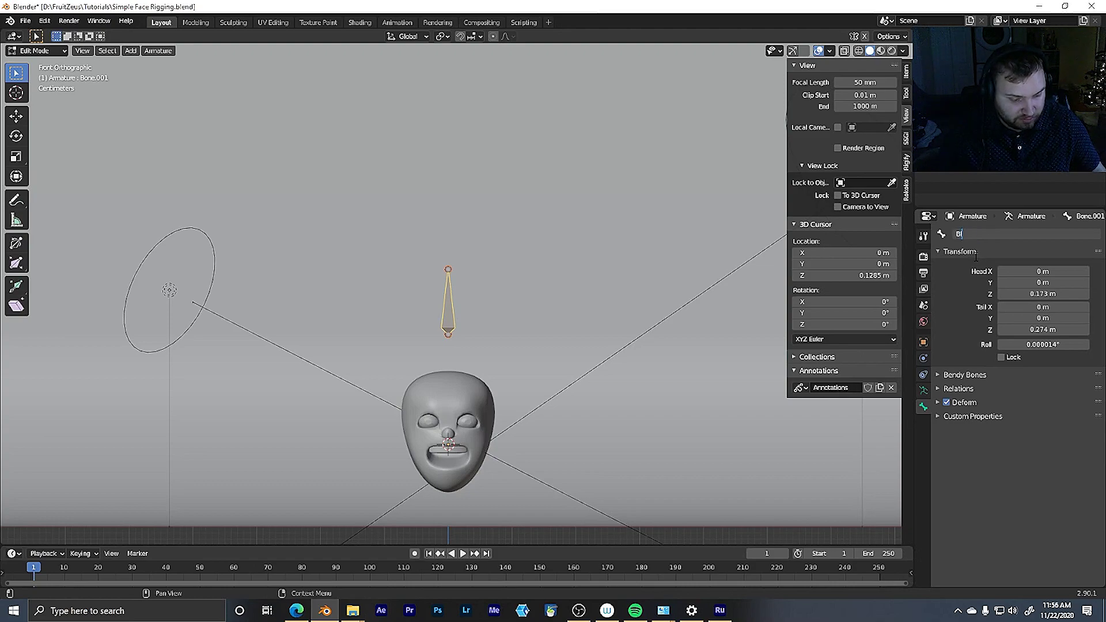
pyautogui.write('link')
pyautogui.press('Return')
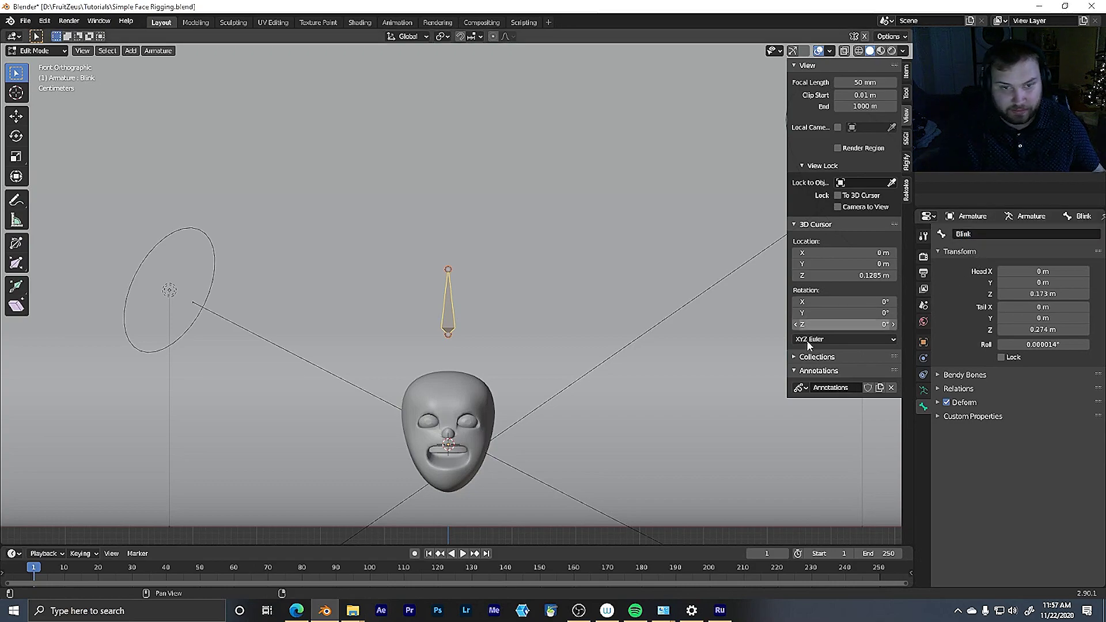
pyautogui.click(58, 51)
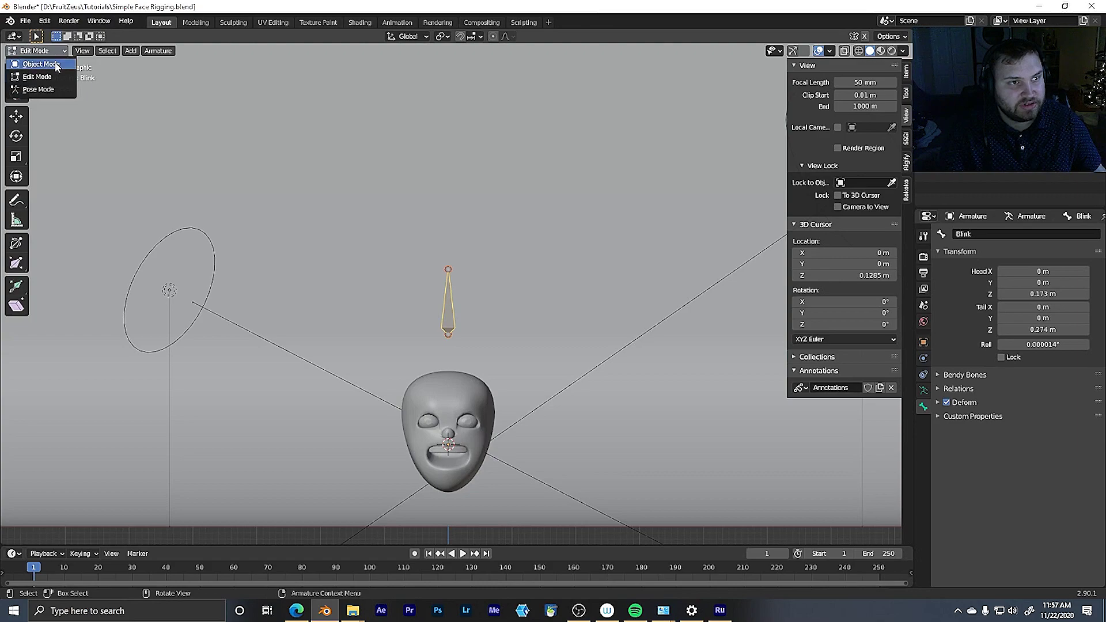
pyautogui.click(58, 64)
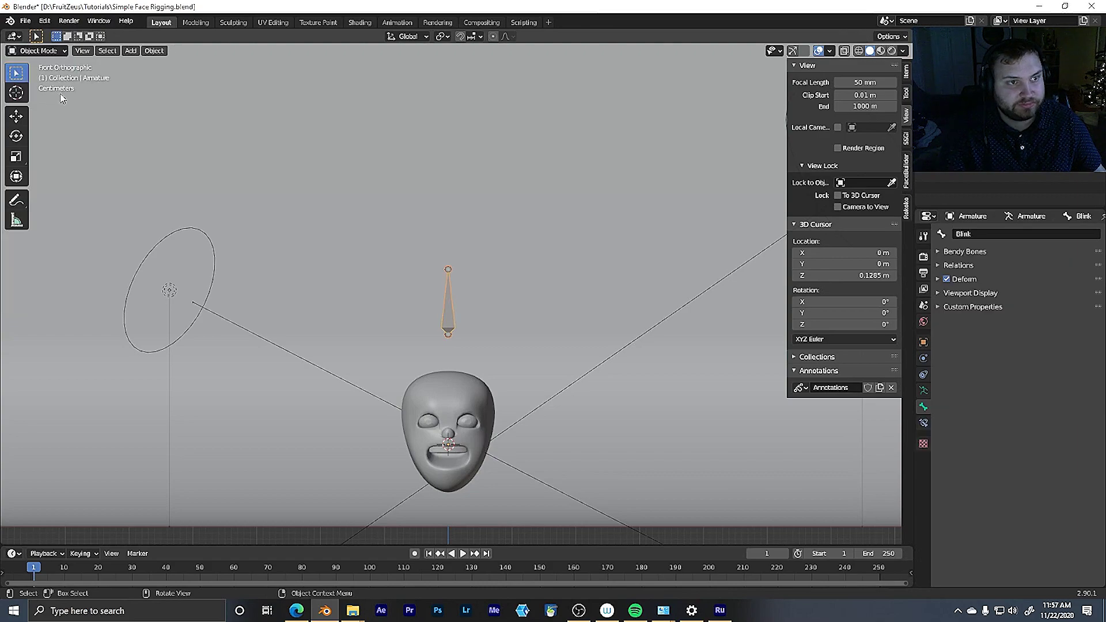
# Select the face mesh, pick the Blink shape key, and add a driver to its Value
pyautogui.click(470, 399)
pyautogui.click(924, 424)
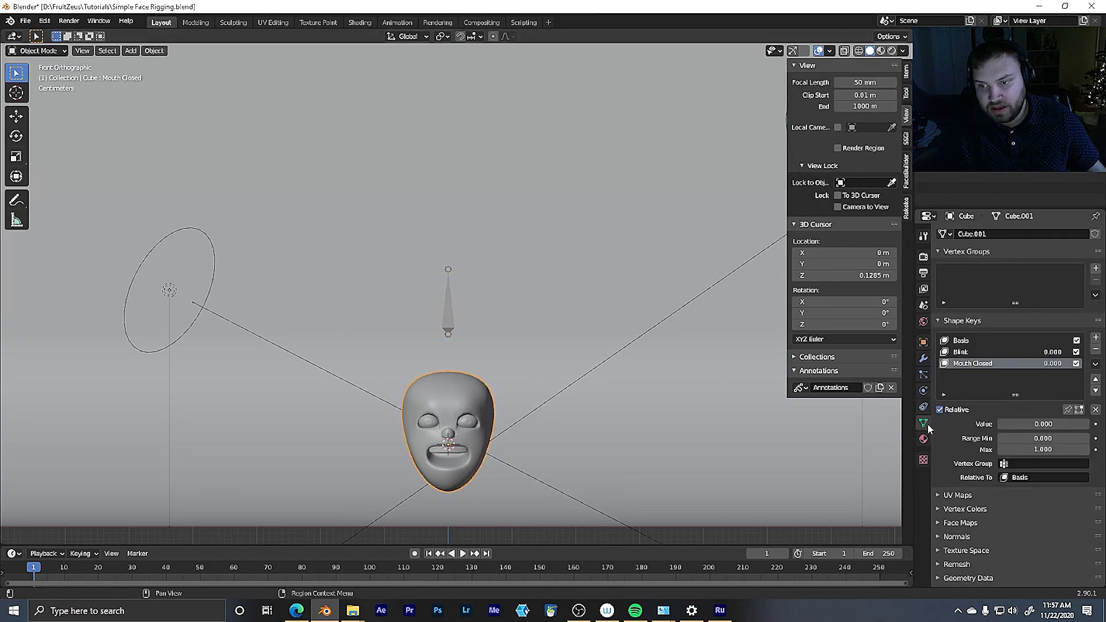
pyautogui.click(975, 353)
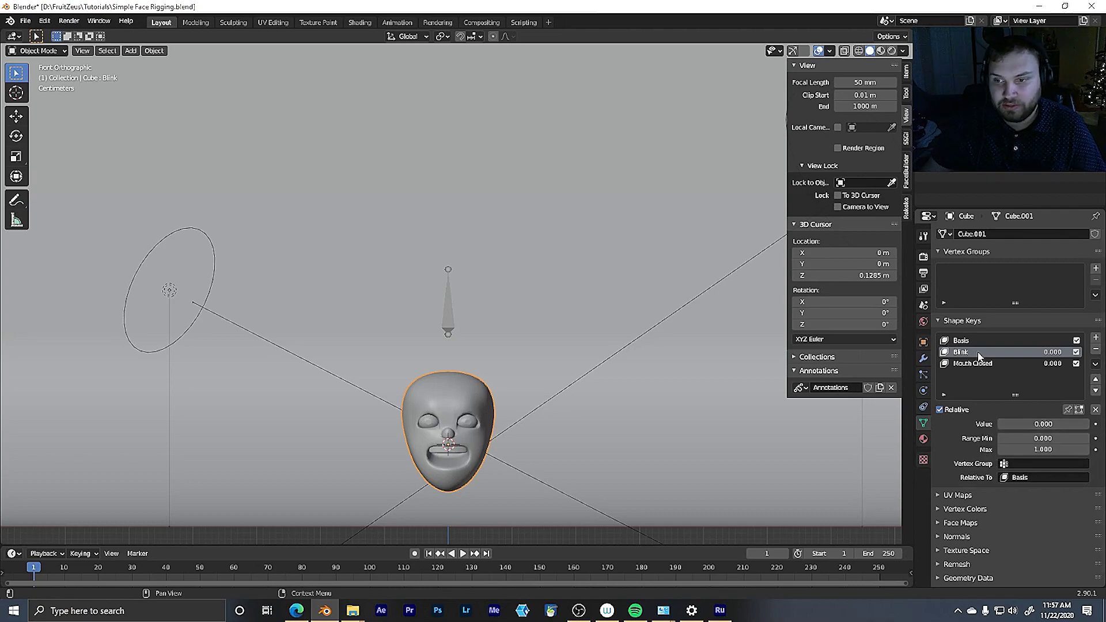
pyautogui.rightClick(1034, 426)
pyautogui.click(1007, 437)
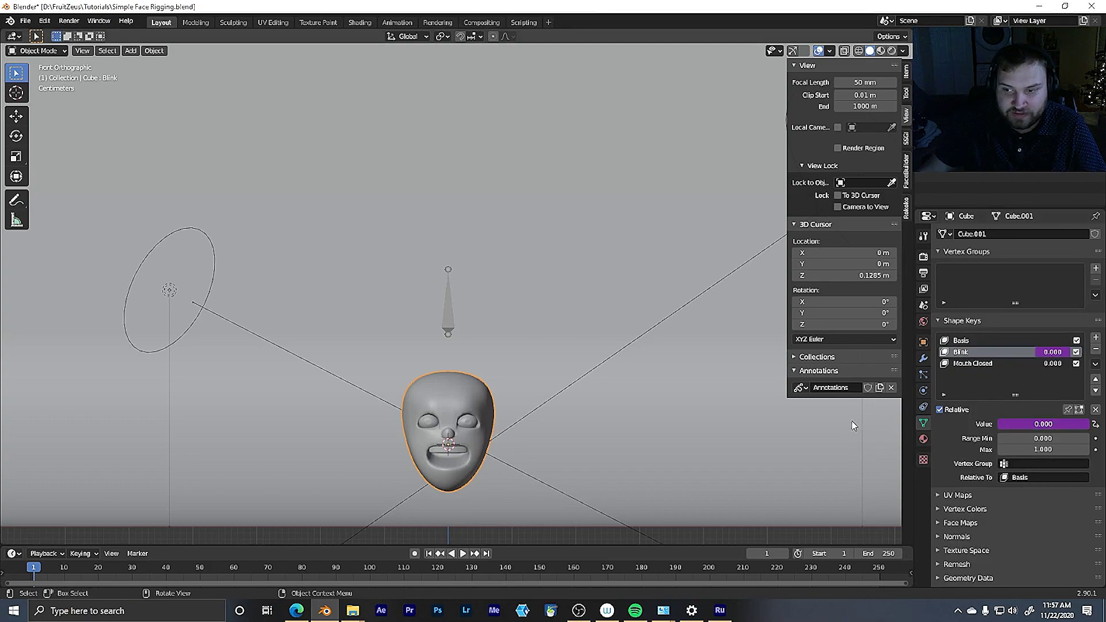
# Set the Blink driver's variable to the Armature's Blink bone, reading X Location in Local Space
pyautogui.rightClick(1039, 425)
pyautogui.click(1018, 444)
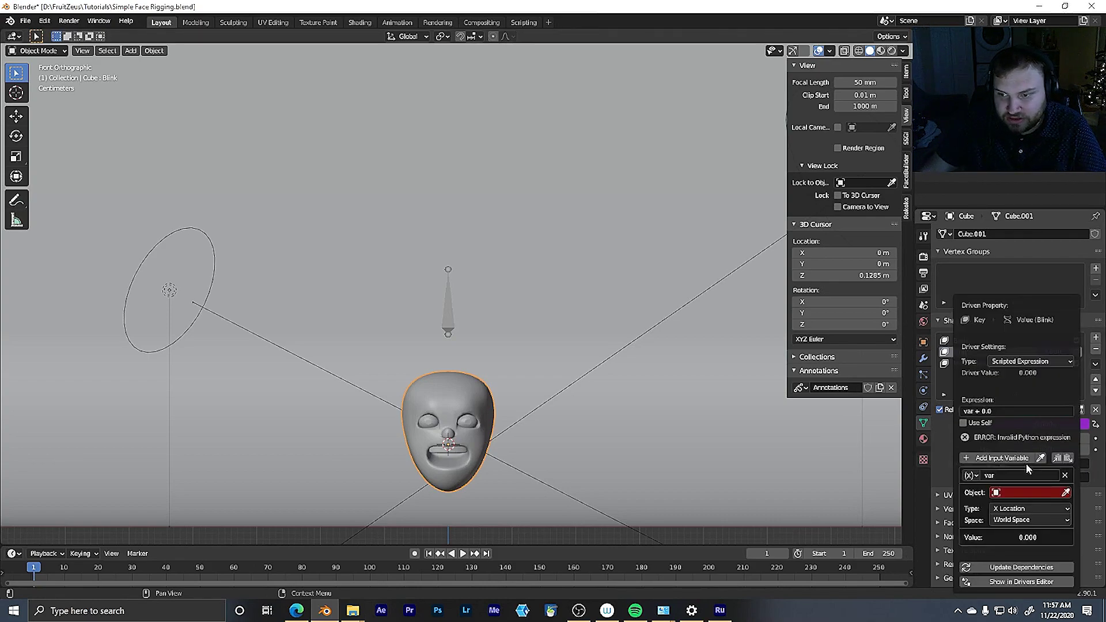
pyautogui.click(1007, 494)
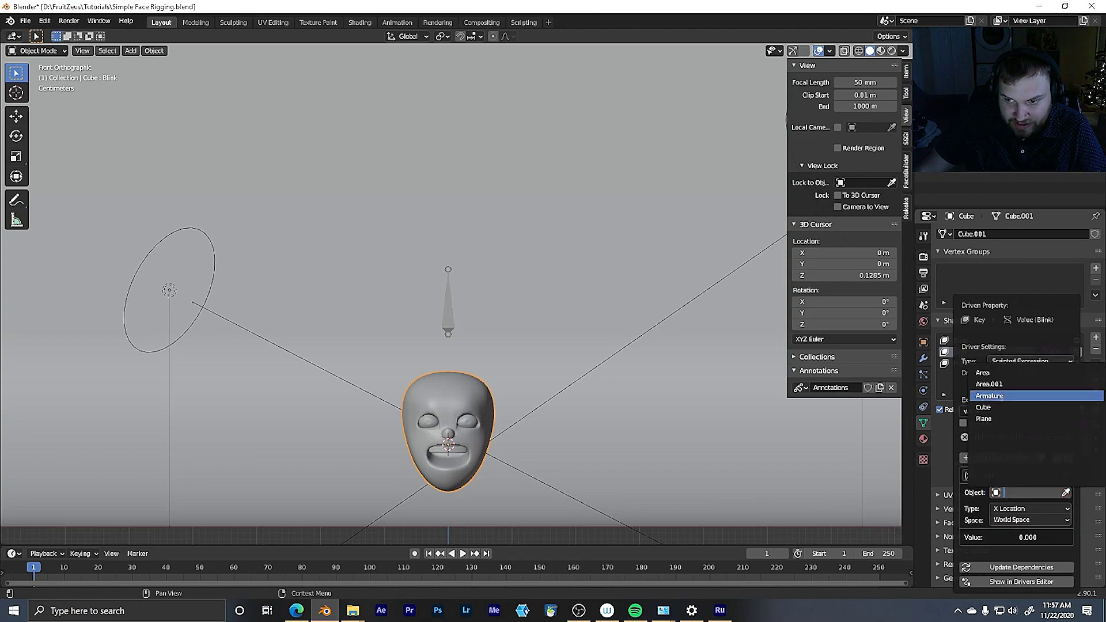
pyautogui.click(1003, 396)
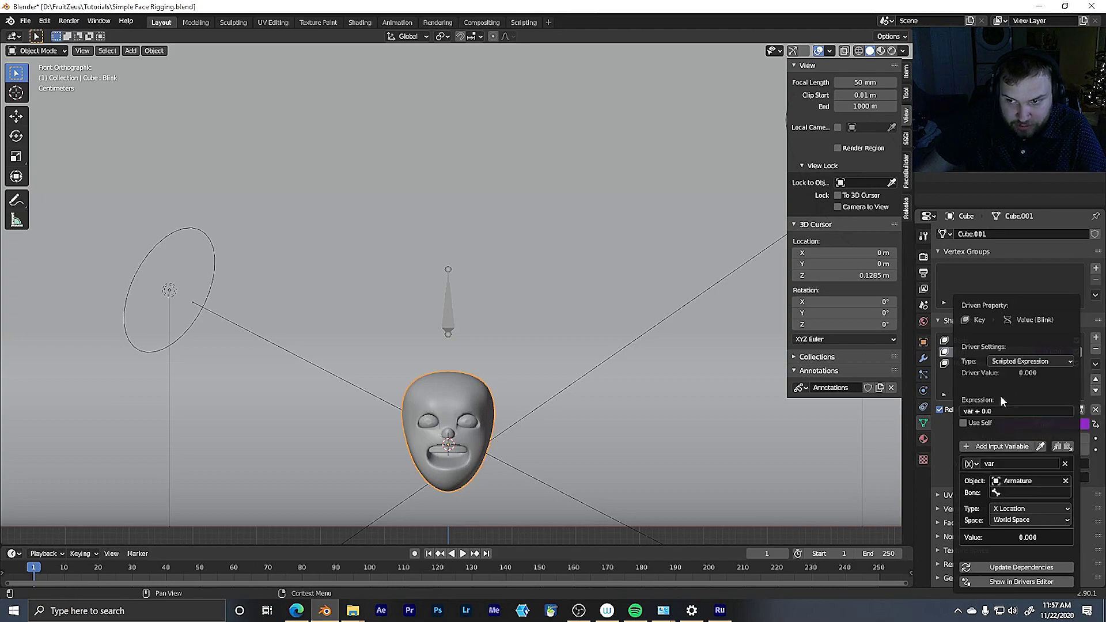
pyautogui.click(1018, 491)
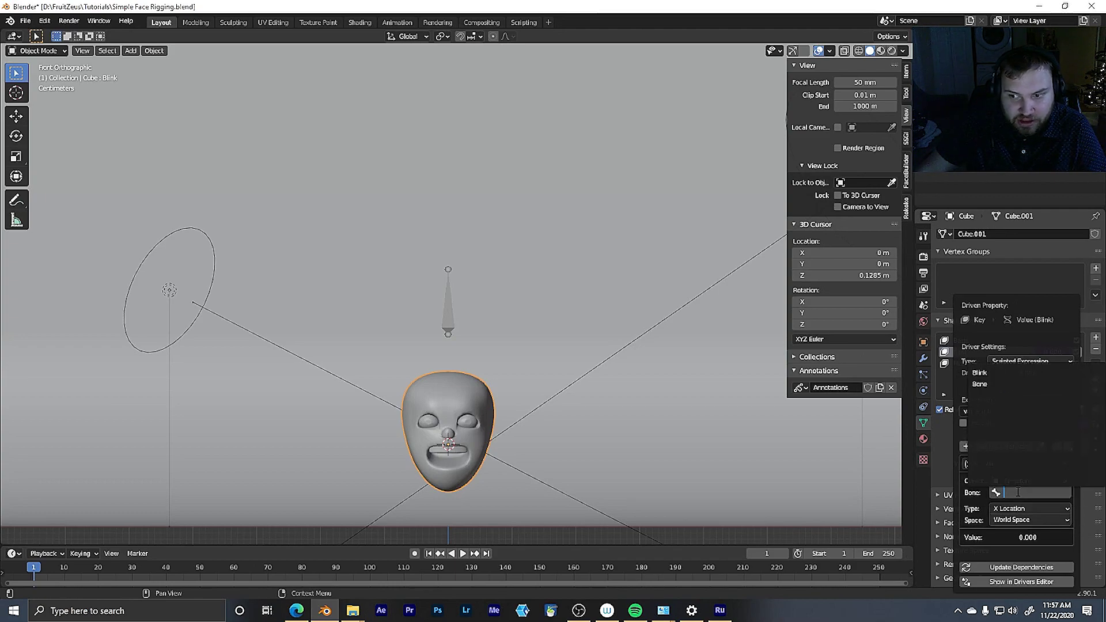
pyautogui.click(991, 374)
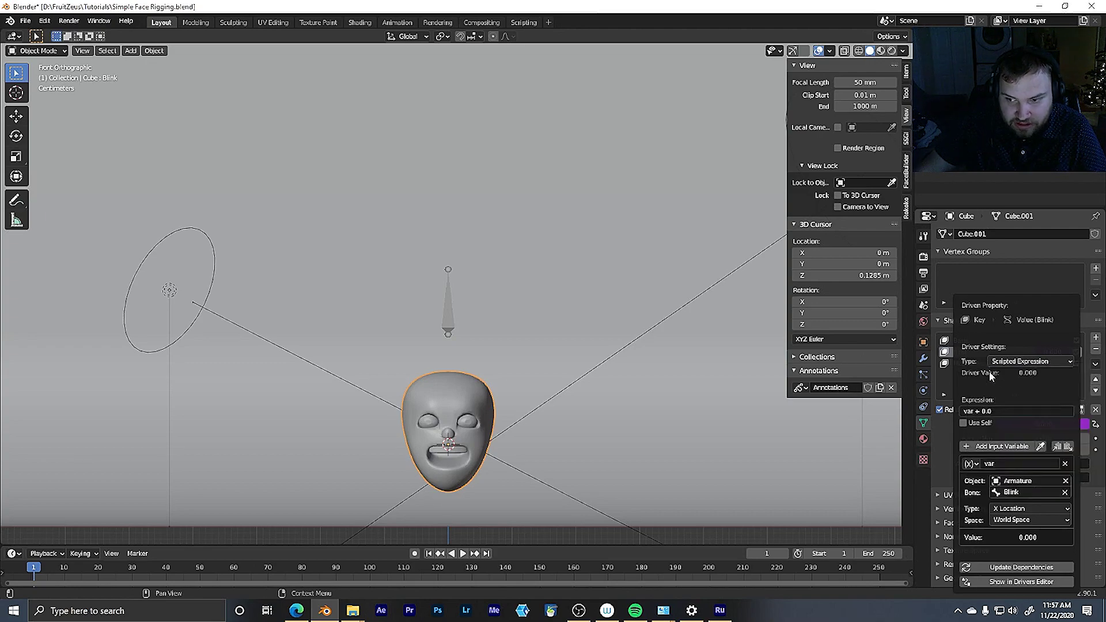
pyautogui.click(1024, 522)
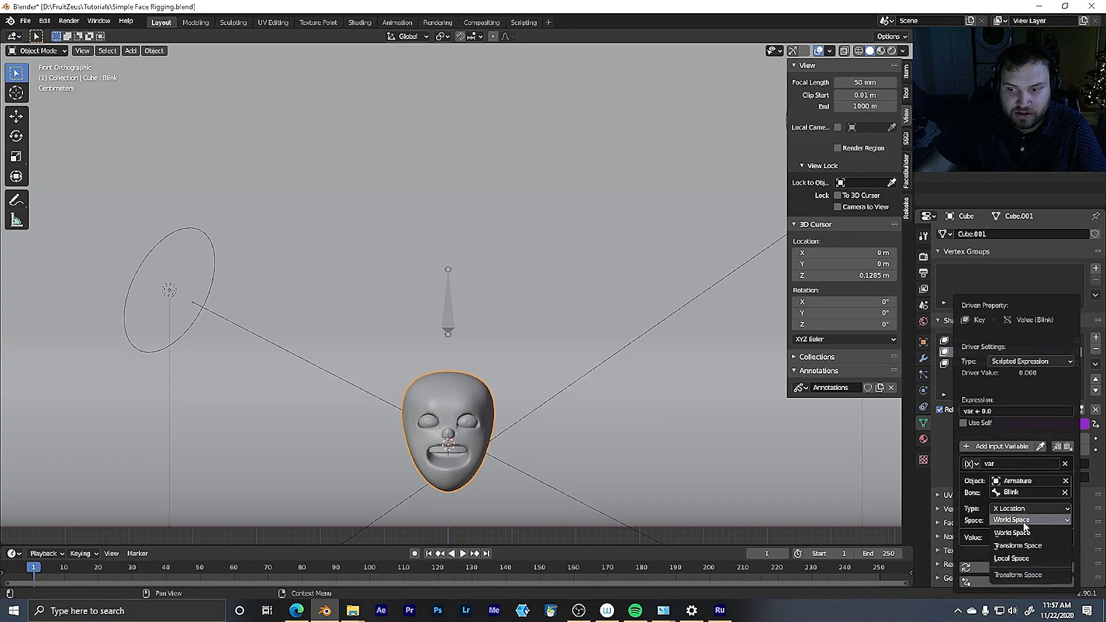
pyautogui.click(1020, 559)
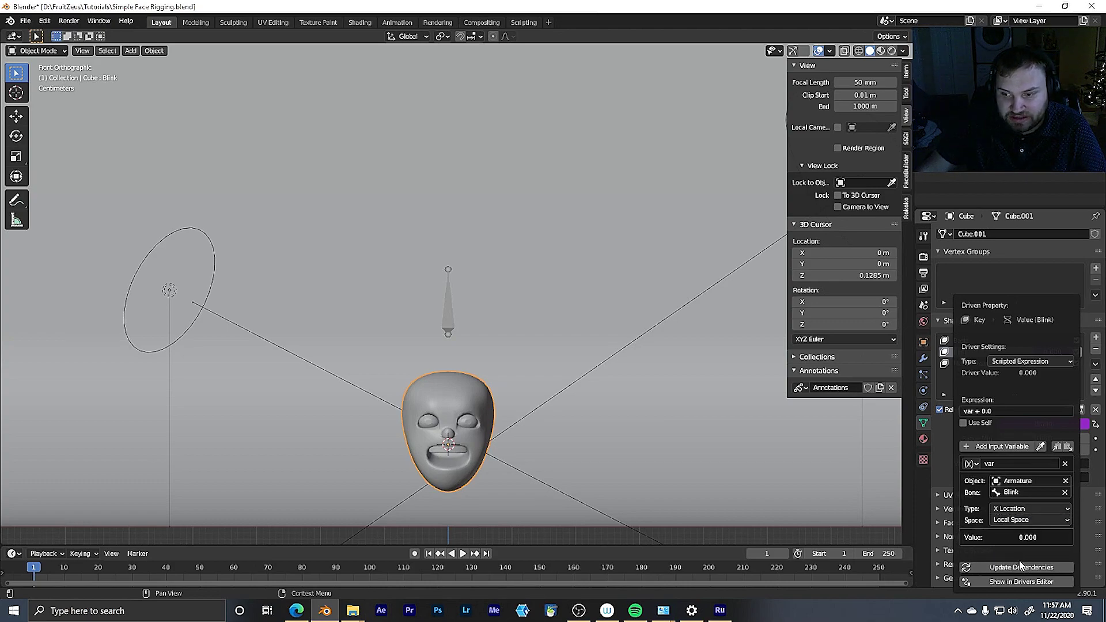
pyautogui.click(1025, 520)
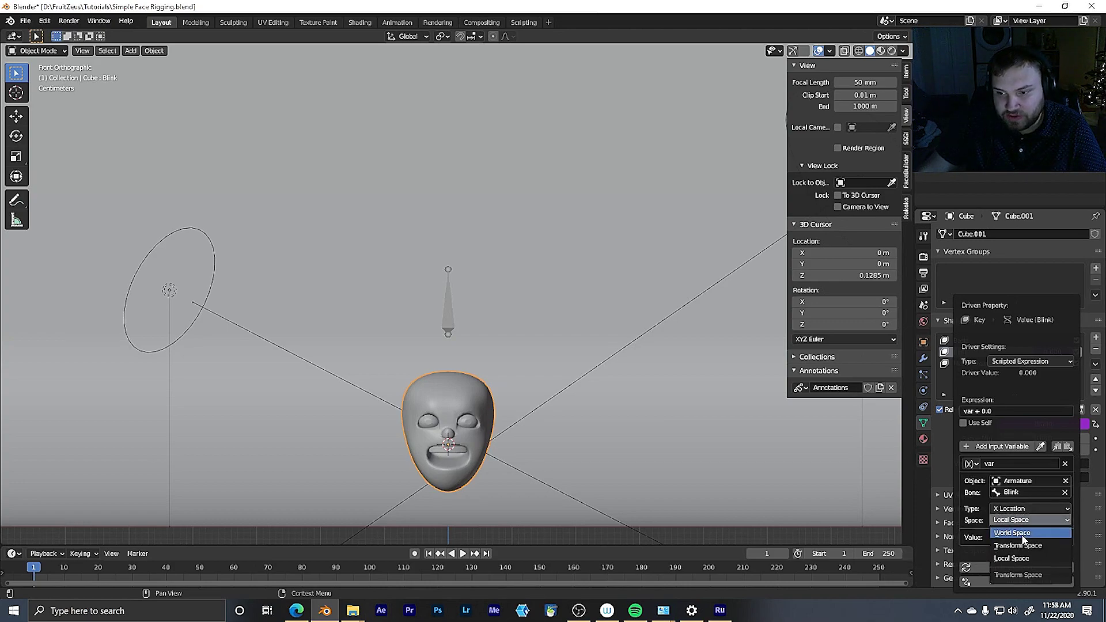
# Try moving the armature along X, then switch the viewport to Rendered shading
pyautogui.click(452, 312)
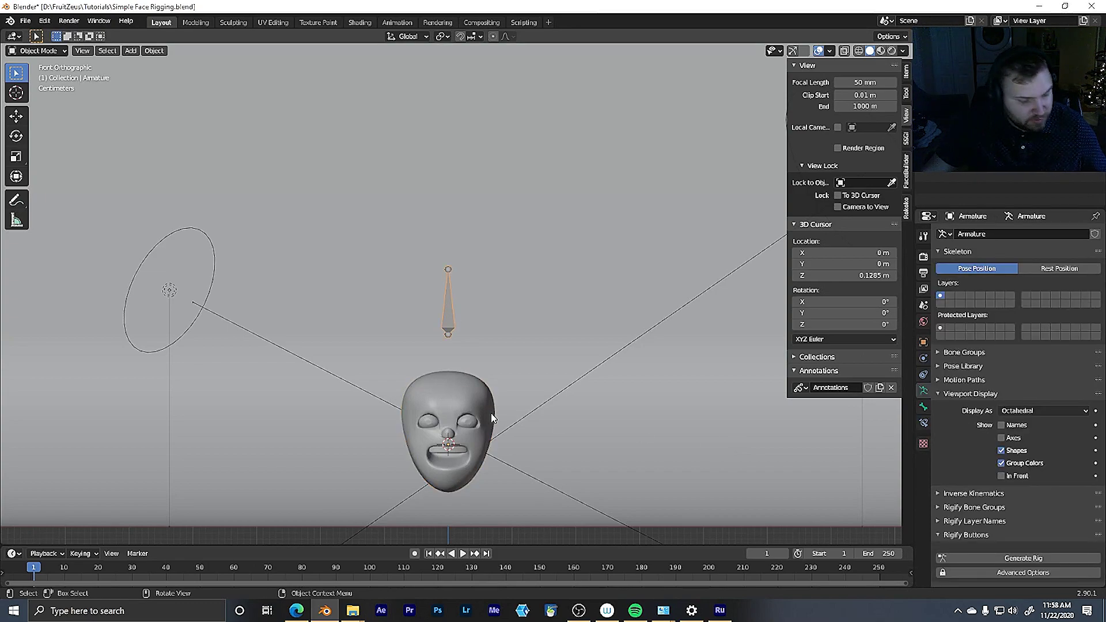
pyautogui.press('g')
pyautogui.press('x')
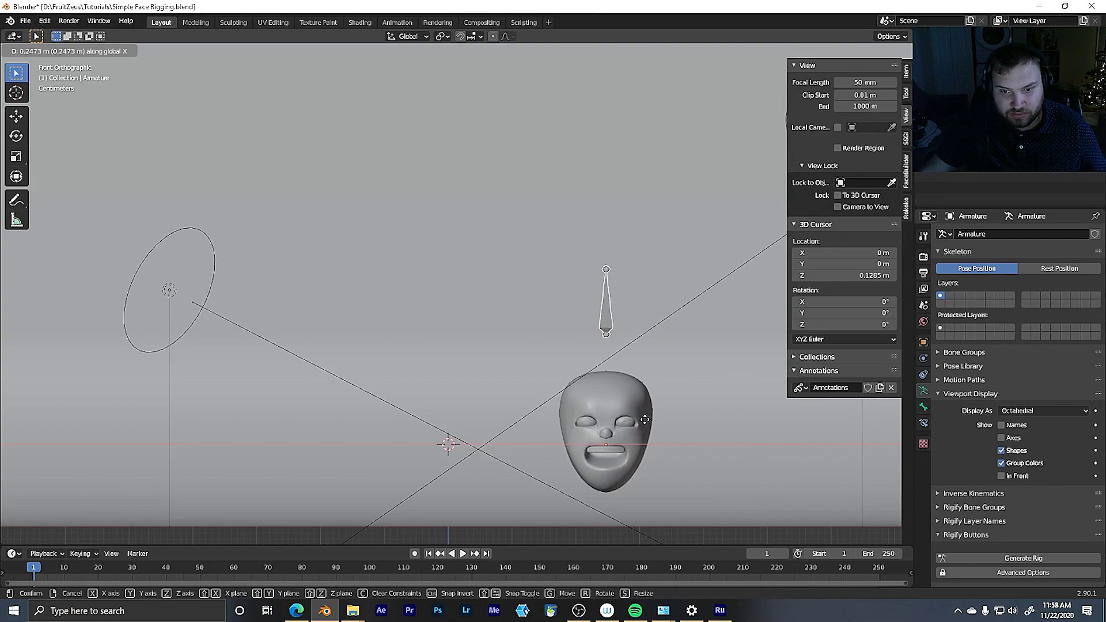
pyautogui.rightClick(612, 424)
pyautogui.press('z')
pyautogui.click(599, 338)
pyautogui.scroll(-2, 599, 338)
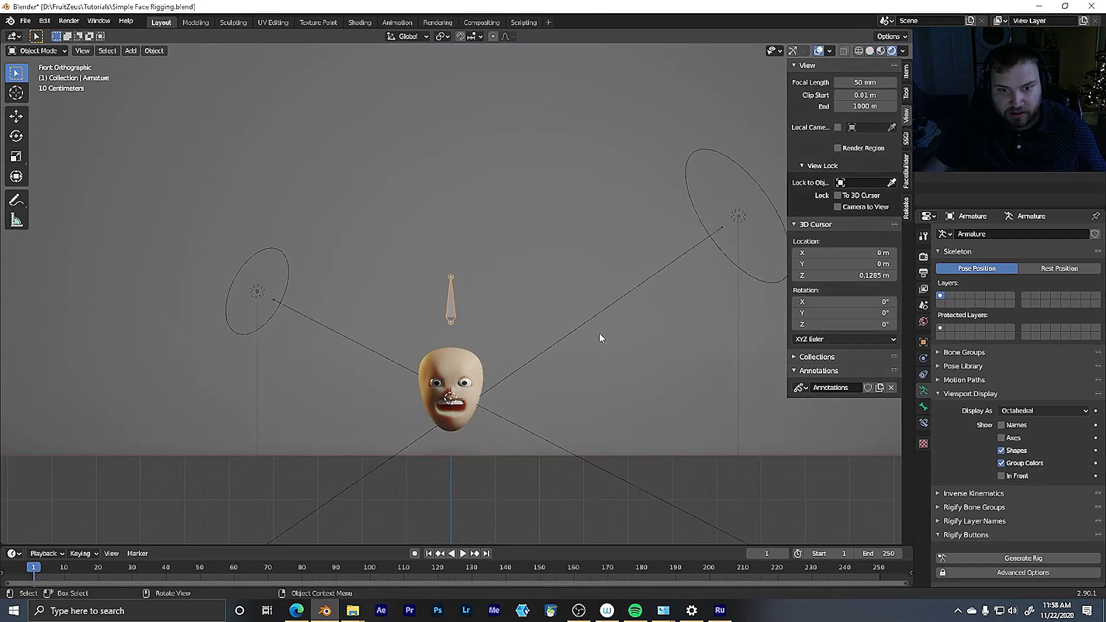
pyautogui.moveTo(581, 342); pyautogui.dragTo(536, 338, button='middle')
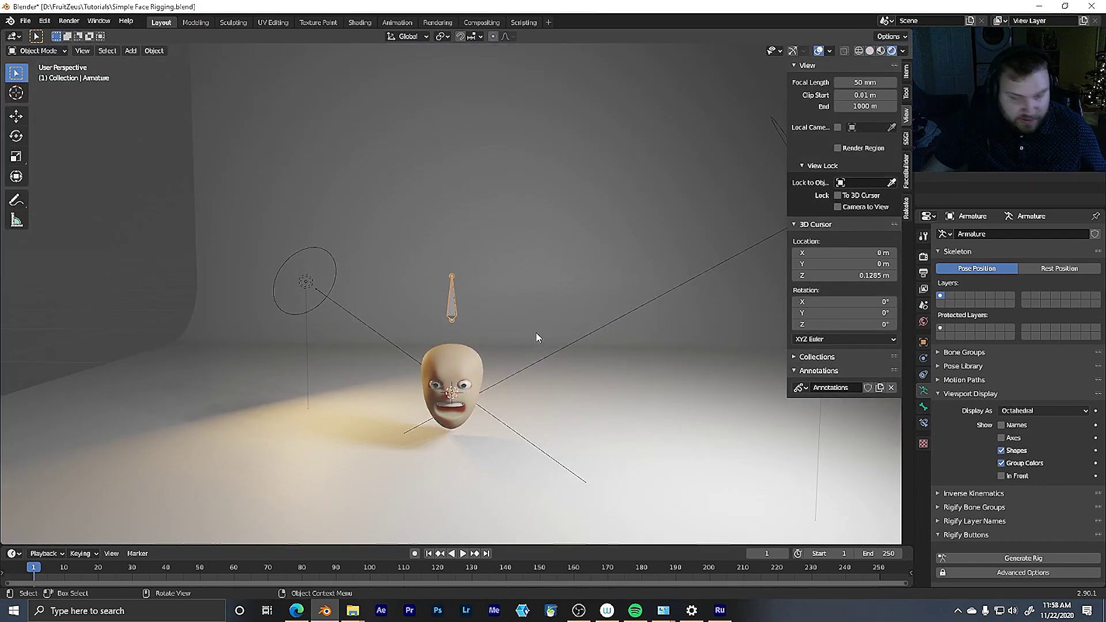
# Slide the armature along X twice to test the driver, then undo both moves
pyautogui.press('g')
pyautogui.press('x')
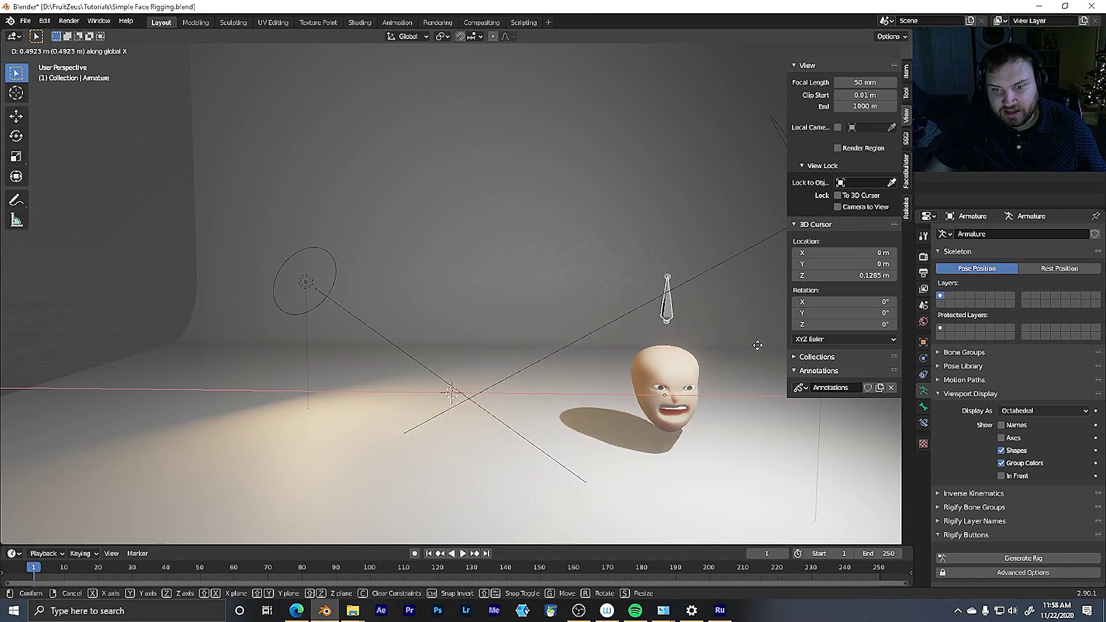
pyautogui.click(757, 345)
pyautogui.scroll(-3, 595, 468)
pyautogui.press('g')
pyautogui.press('x')
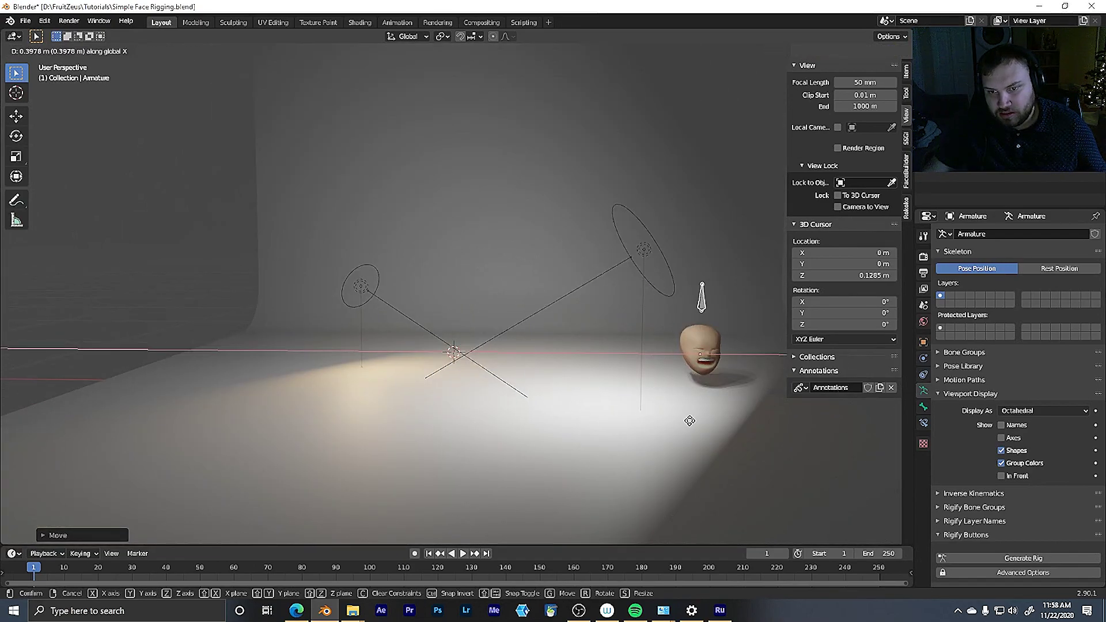
pyautogui.click(689, 420)
pyautogui.hotkey('ctrl', 'z')
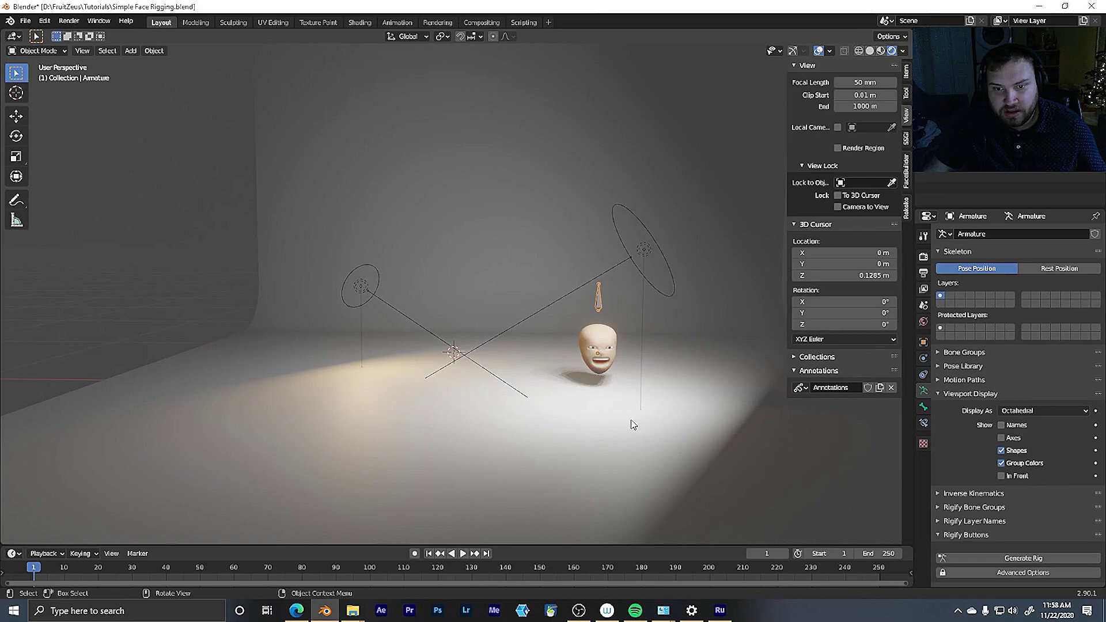
pyautogui.hotkey('ctrl', 'z')
pyautogui.scroll(4, 576, 415)
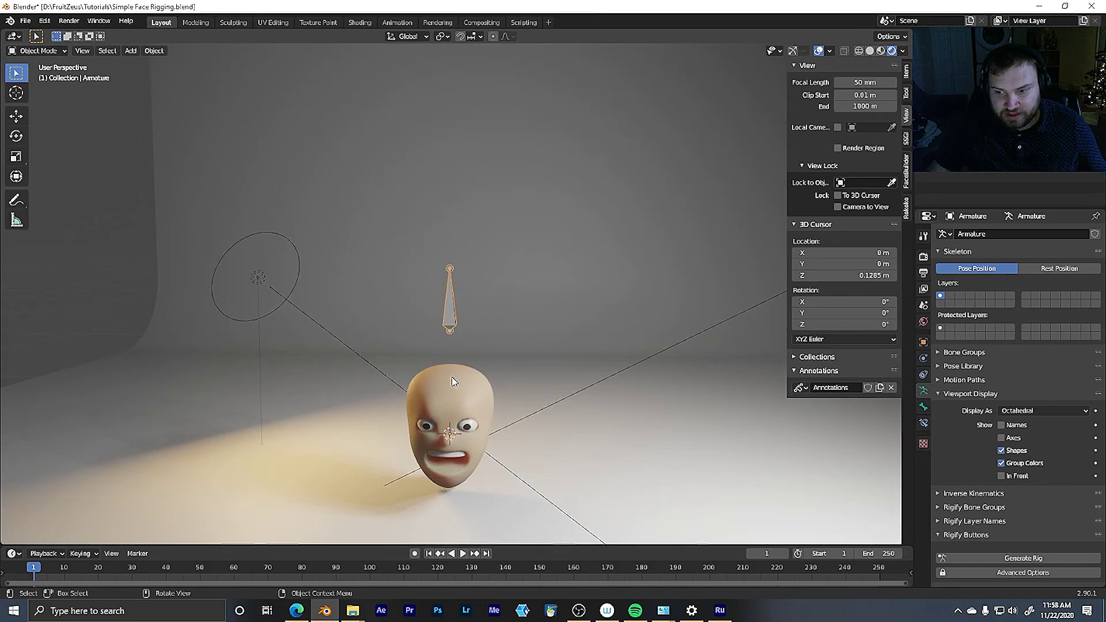
# Set the Blink driver's Space to Local Space on the face mesh and update its dependencies
pyautogui.click(37, 51)
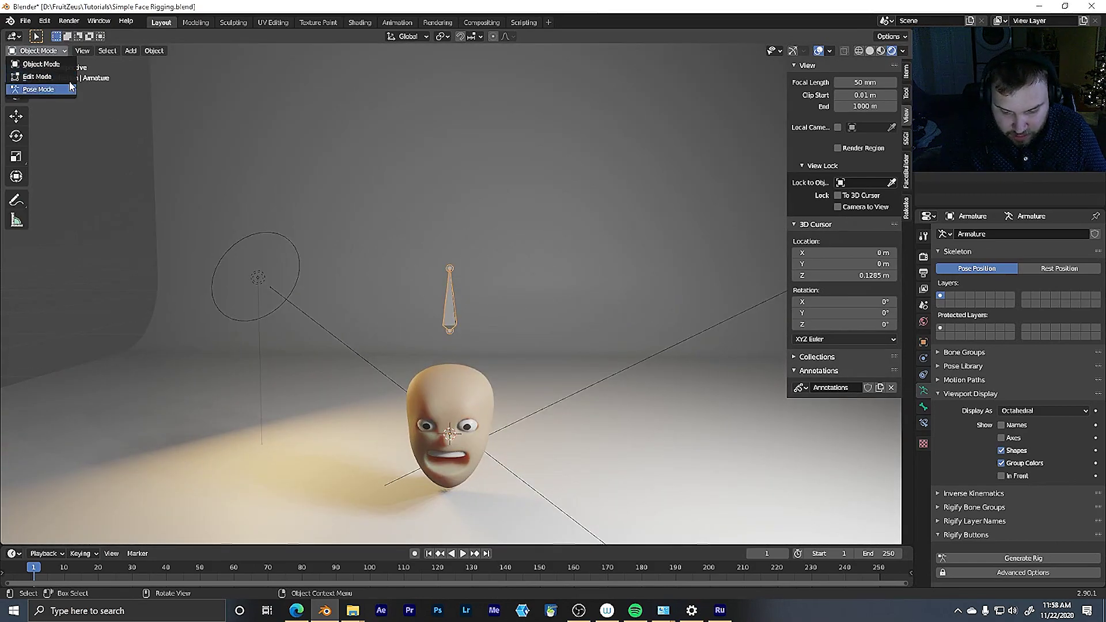
pyautogui.click(58, 89)
pyautogui.click(43, 51)
pyautogui.click(52, 64)
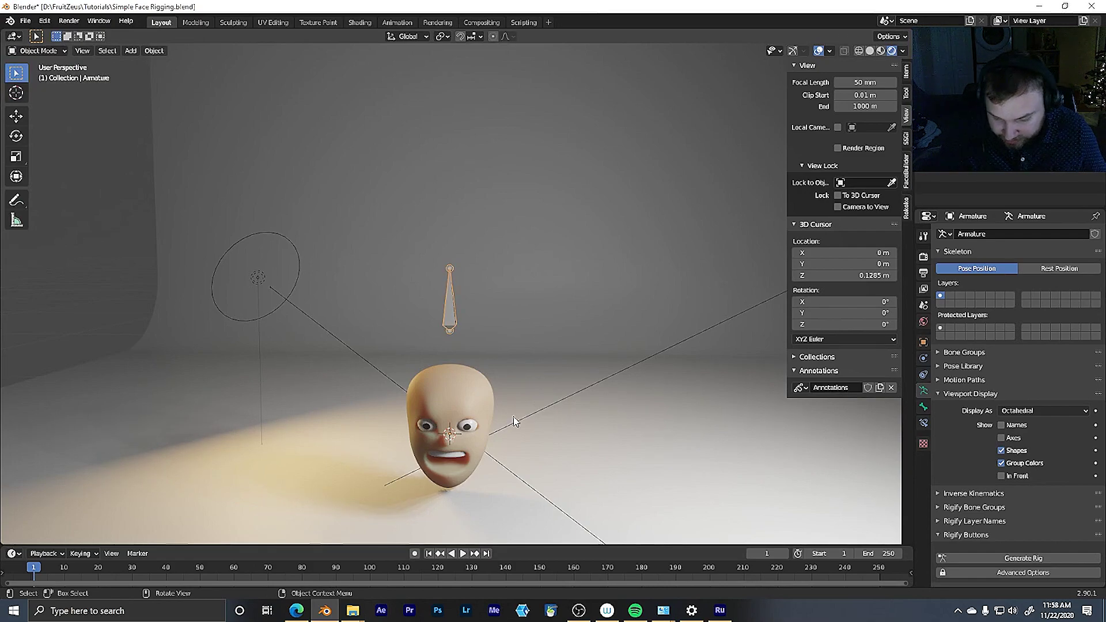
pyautogui.click(467, 399)
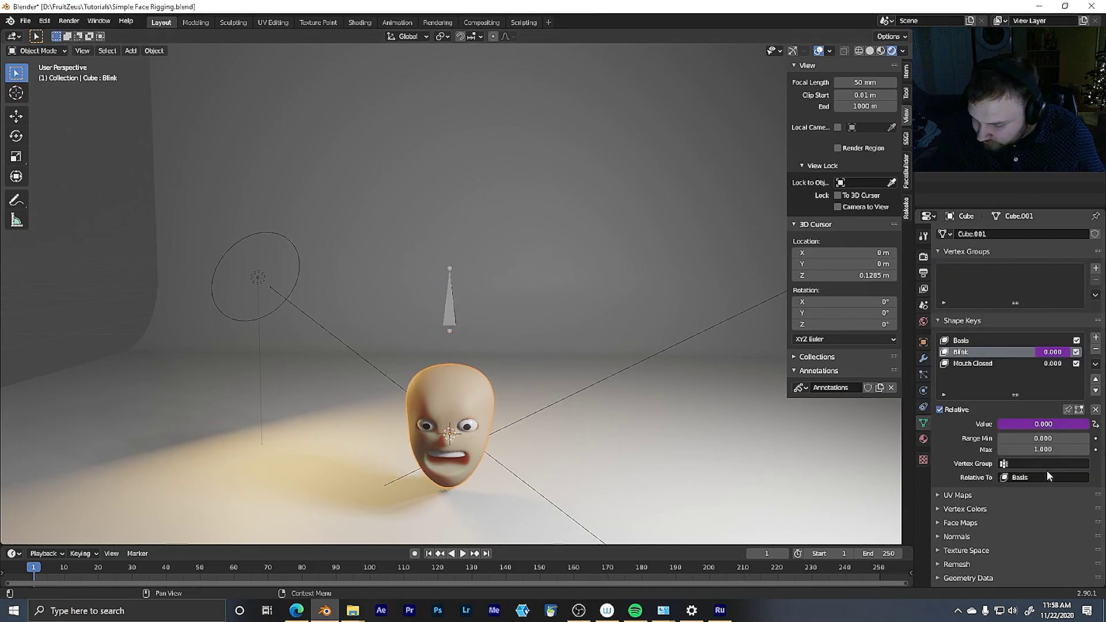
pyautogui.rightClick(1062, 424)
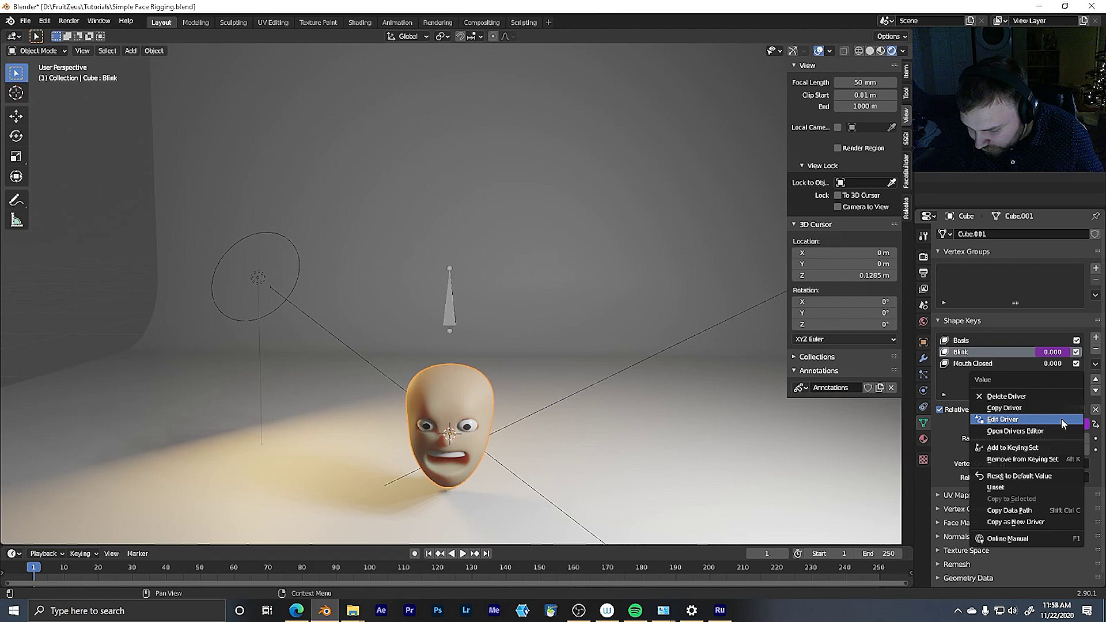
pyautogui.click(1063, 420)
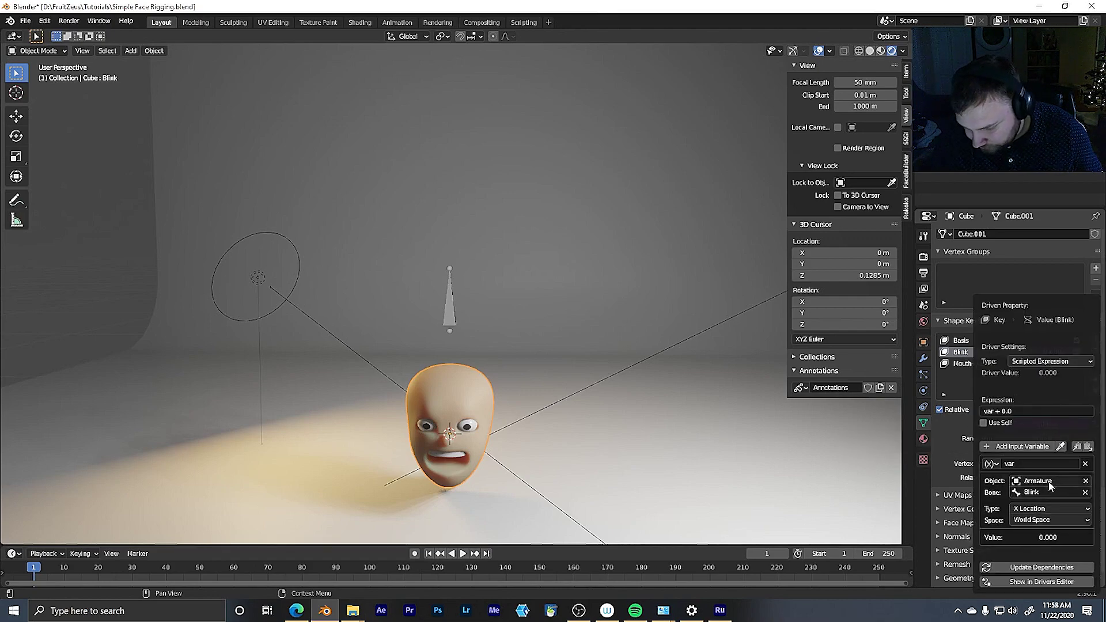
pyautogui.click(1037, 520)
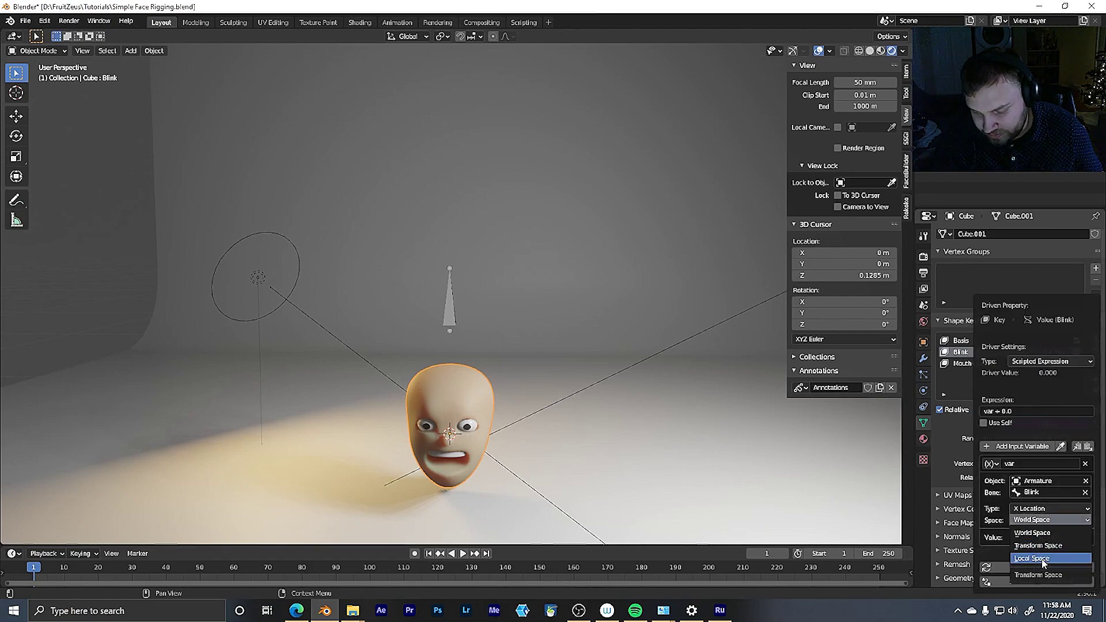
pyautogui.click(1032, 558)
pyautogui.click(1017, 567)
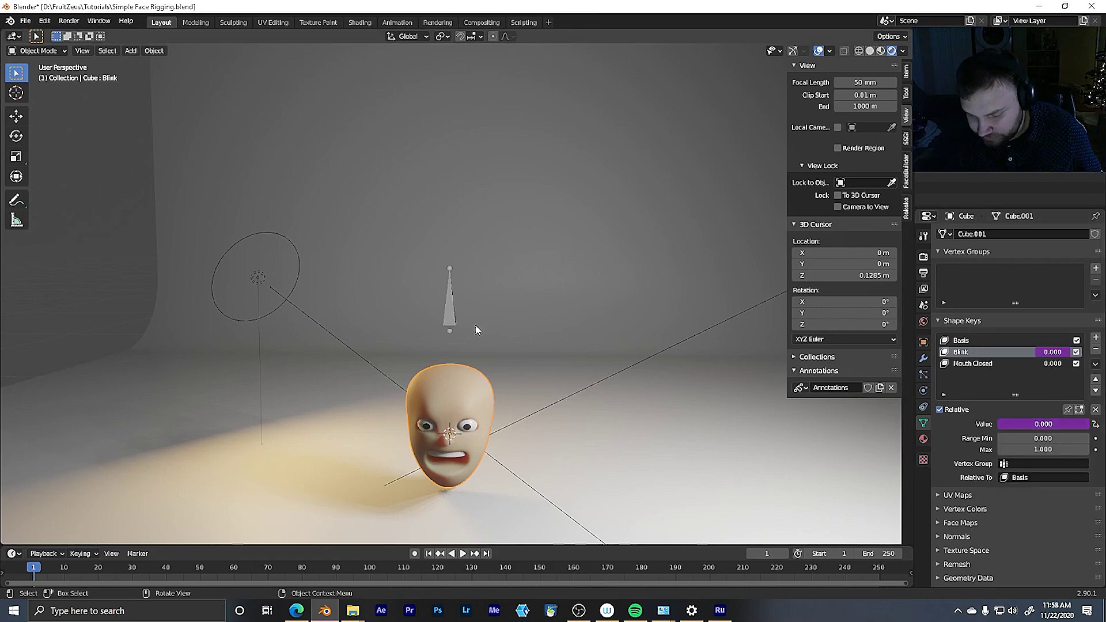
# Select the armature and put it into Pose Mode
pyautogui.click(450, 311)
pyautogui.click(61, 51)
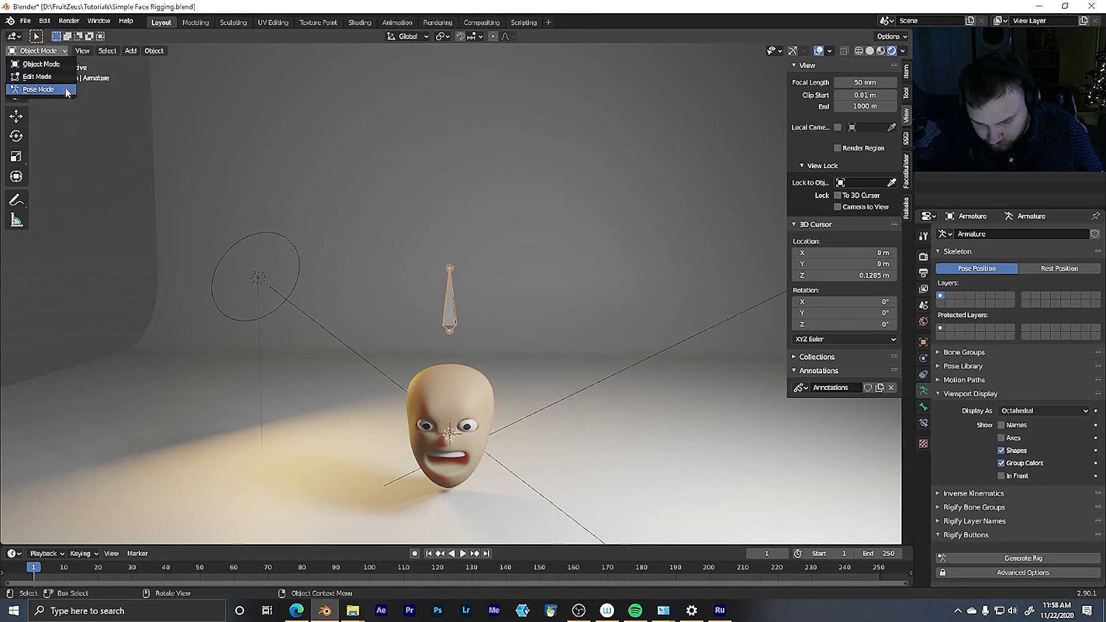
pyautogui.click(38, 89)
# Rotate the head bone, then slide the Blink bone along X so the eyes close
pyautogui.click(449, 415)
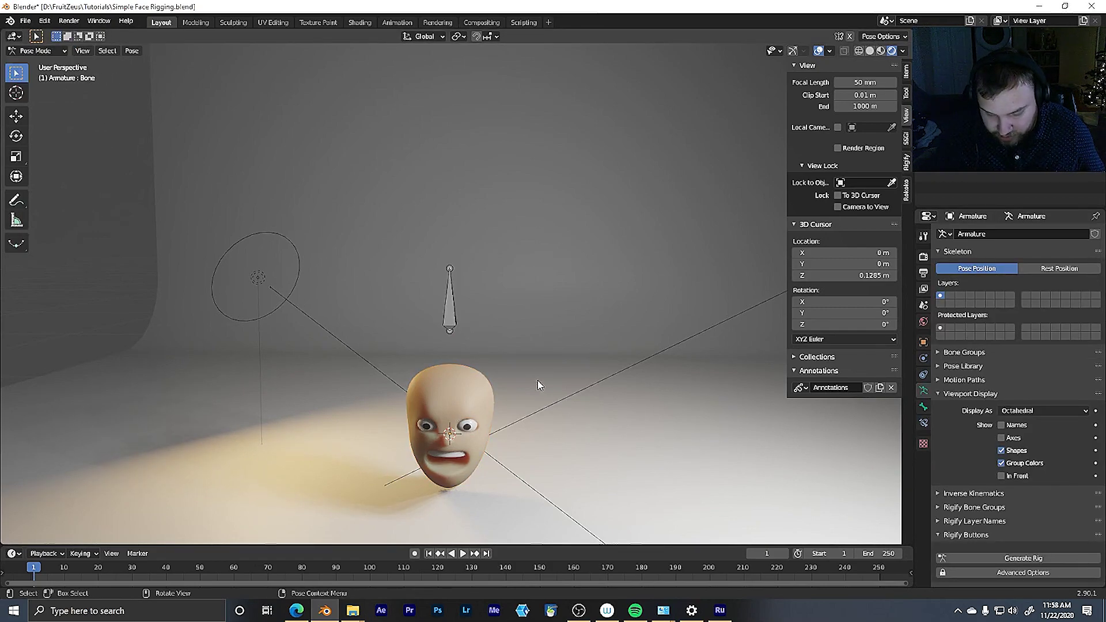
pyautogui.press('r')
pyautogui.press('r')
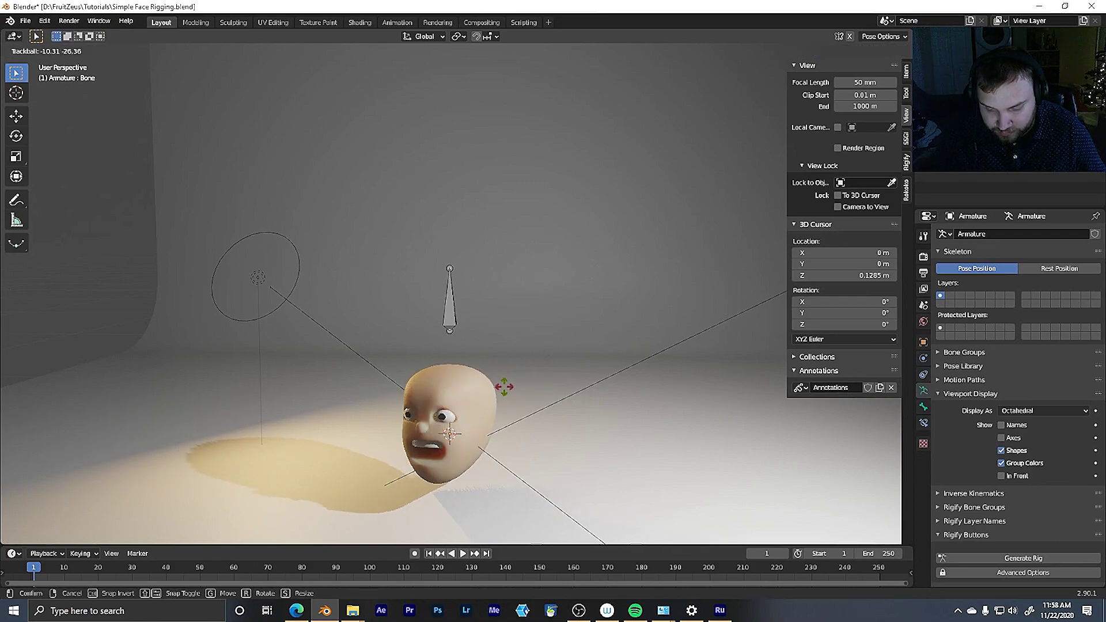
pyautogui.click(458, 308)
pyautogui.click(456, 310)
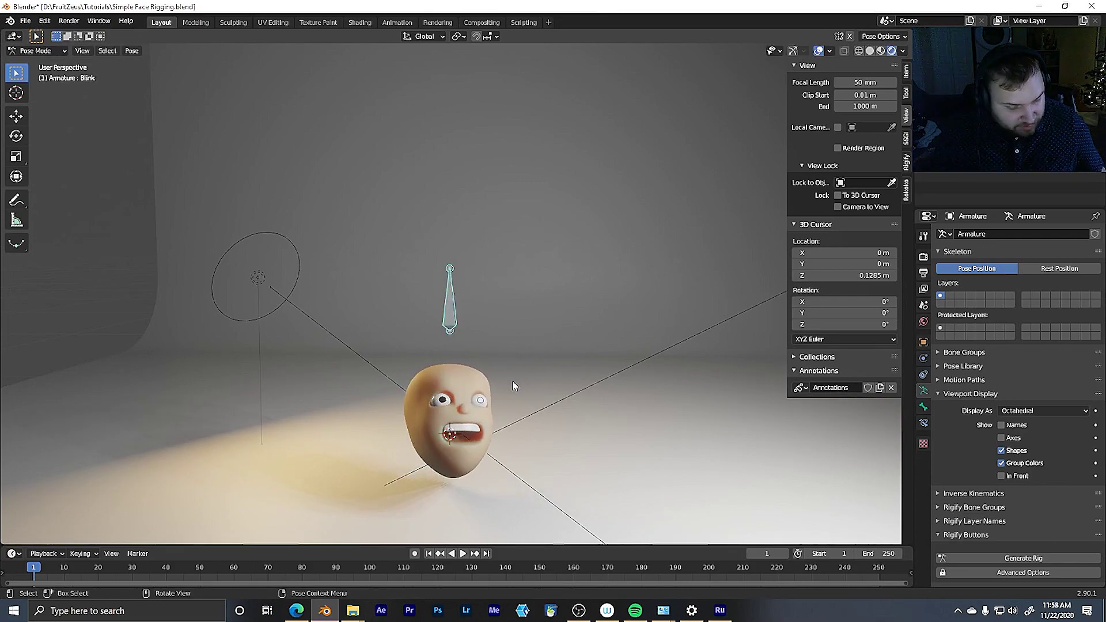
pyautogui.press('g')
pyautogui.press('x')
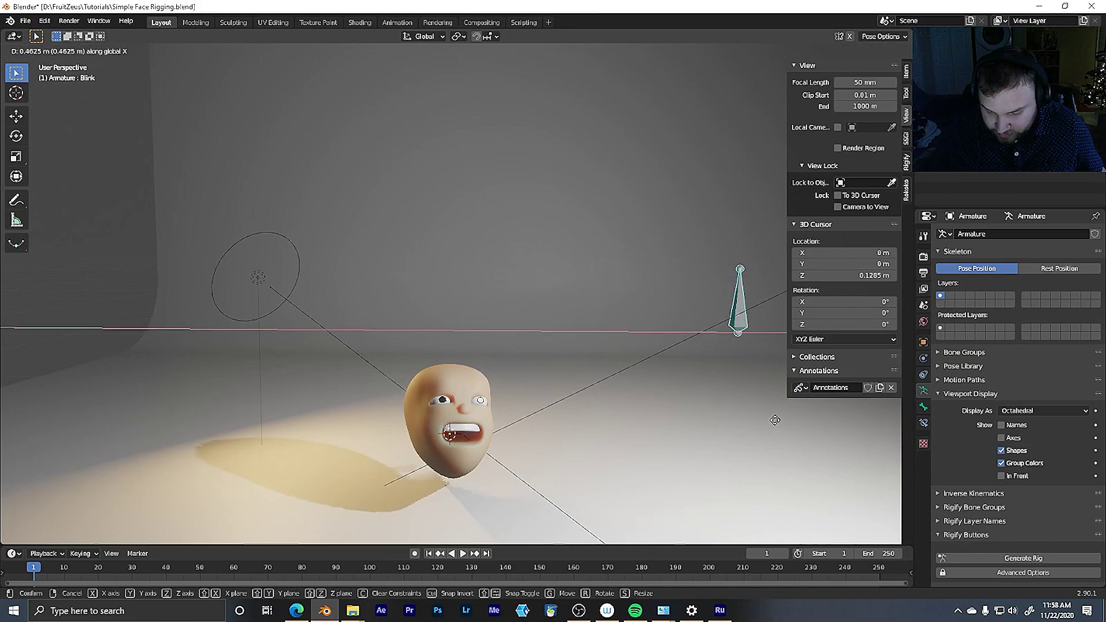
pyautogui.click(701, 449)
pyautogui.moveTo(702, 449); pyautogui.dragTo(588, 435, button='middle')
pyautogui.press('g')
pyautogui.press('x')
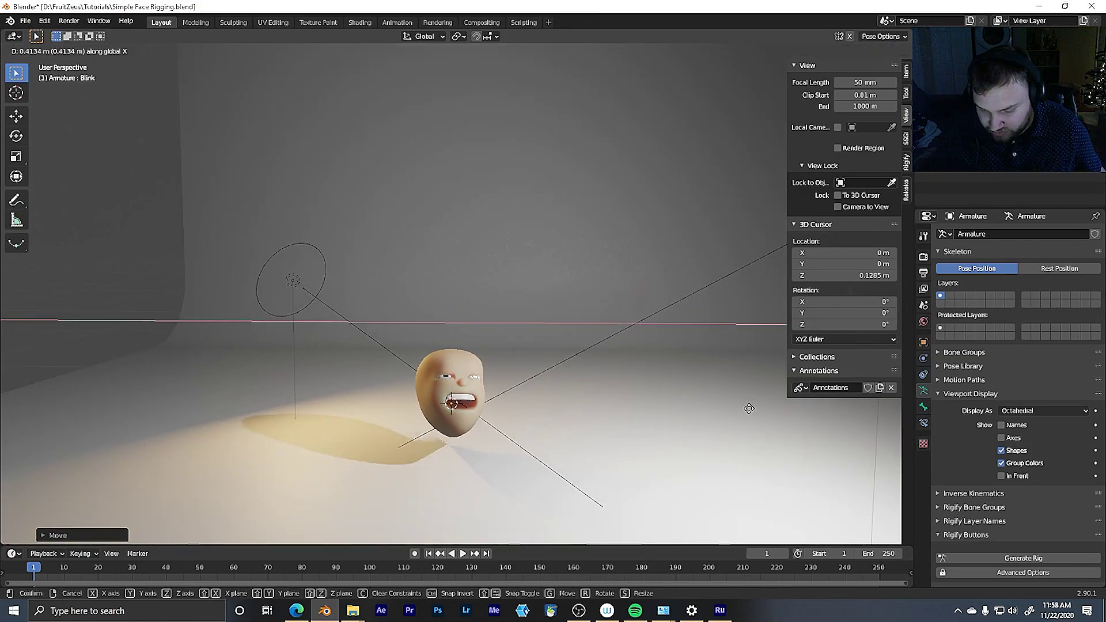
pyautogui.click(734, 415)
# Slide the Blink bone along global X again from new angles to test the blink
pyautogui.moveTo(733, 415); pyautogui.dragTo(636, 446, button='middle')
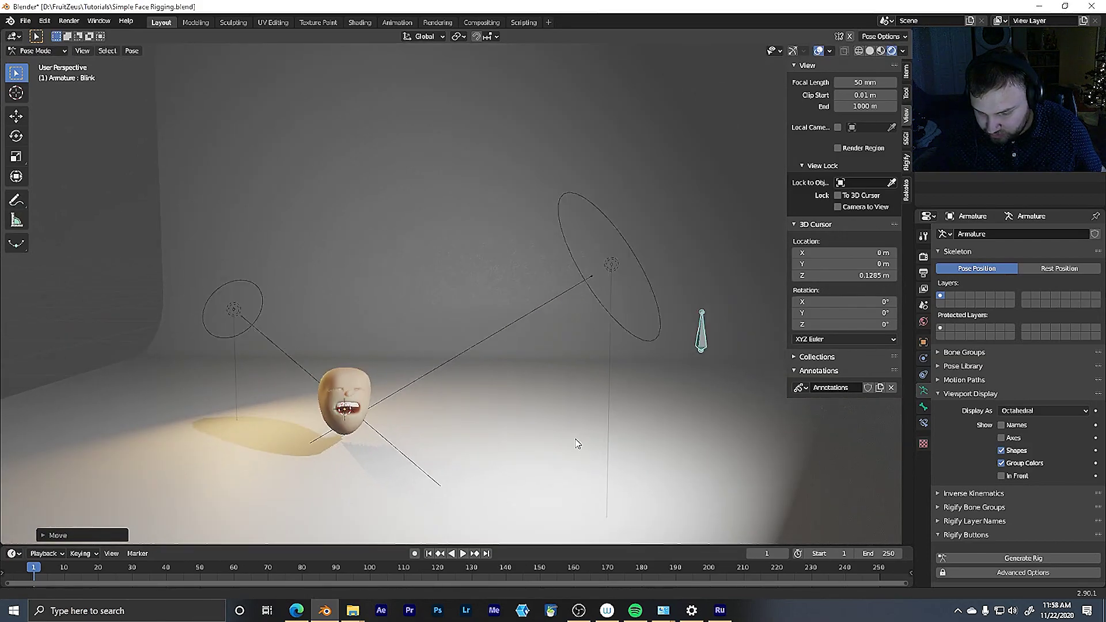
pyautogui.moveTo(578, 444); pyautogui.dragTo(501, 447, button='middle')
pyautogui.press('g')
pyautogui.press('x')
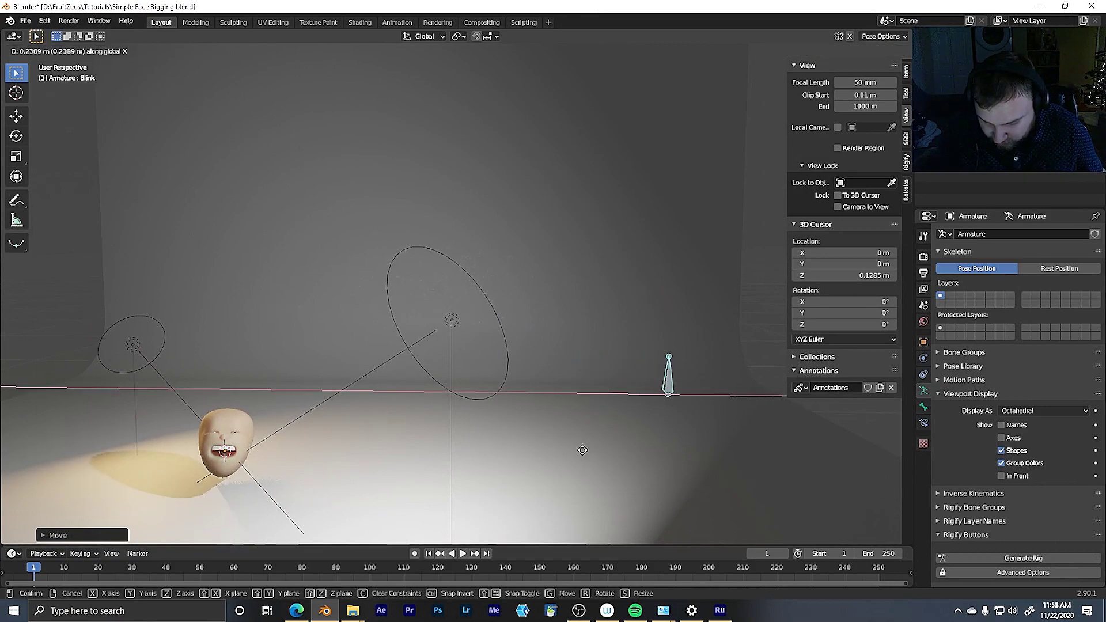
pyautogui.click(585, 455)
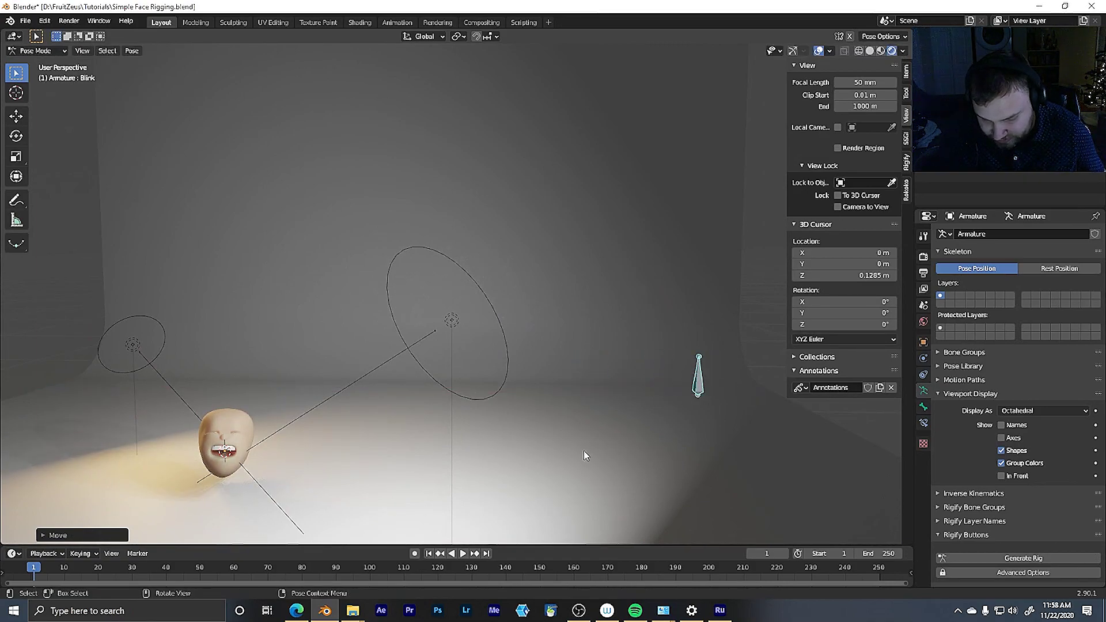
pyautogui.moveTo(583, 450); pyautogui.dragTo(597, 458, button='middle')
pyautogui.press('g')
pyautogui.press('x')
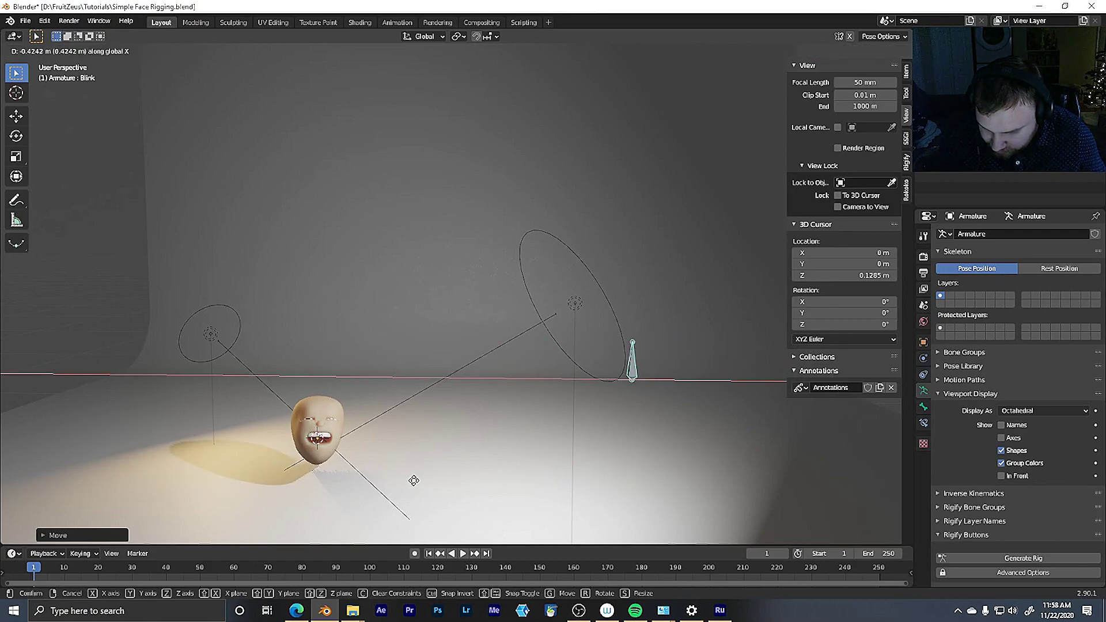
pyautogui.rightClick(573, 489)
pyautogui.press('g')
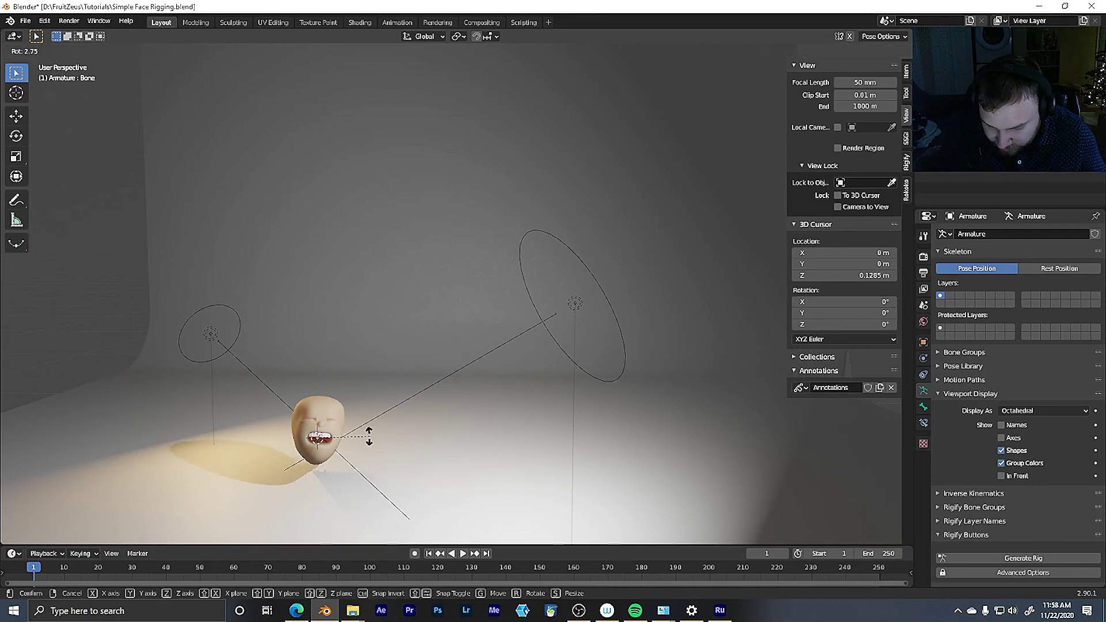
pyautogui.click(328, 468)
# Undo the test moves to return the Blink bone above the head, then switch to Object Mode
pyautogui.hotkey('ctrl', 'z')
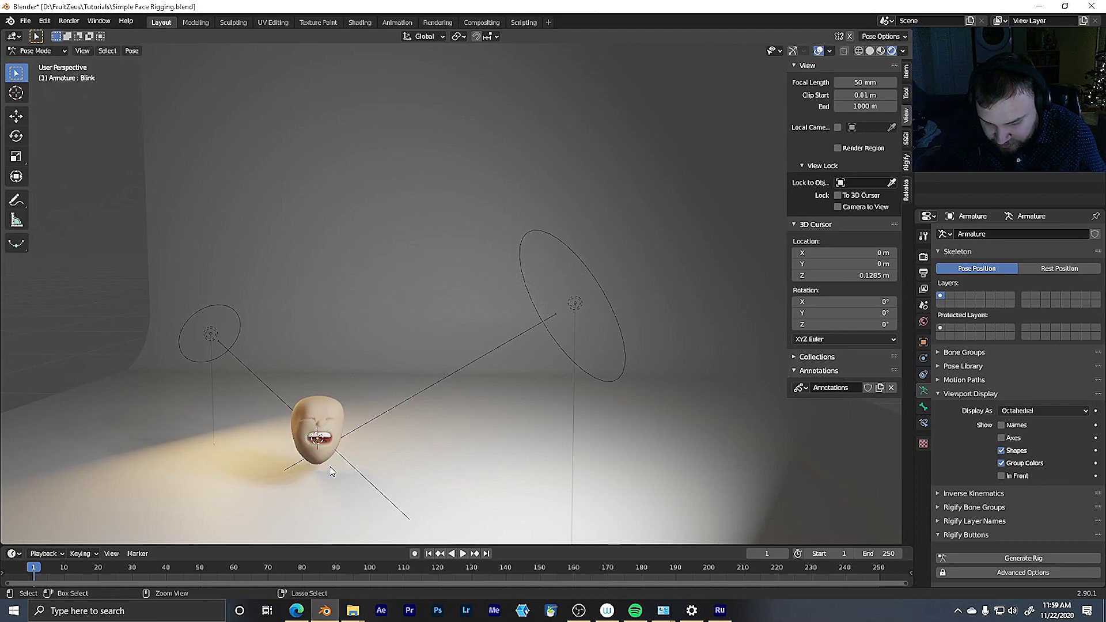
pyautogui.hotkey('ctrl', 'z')
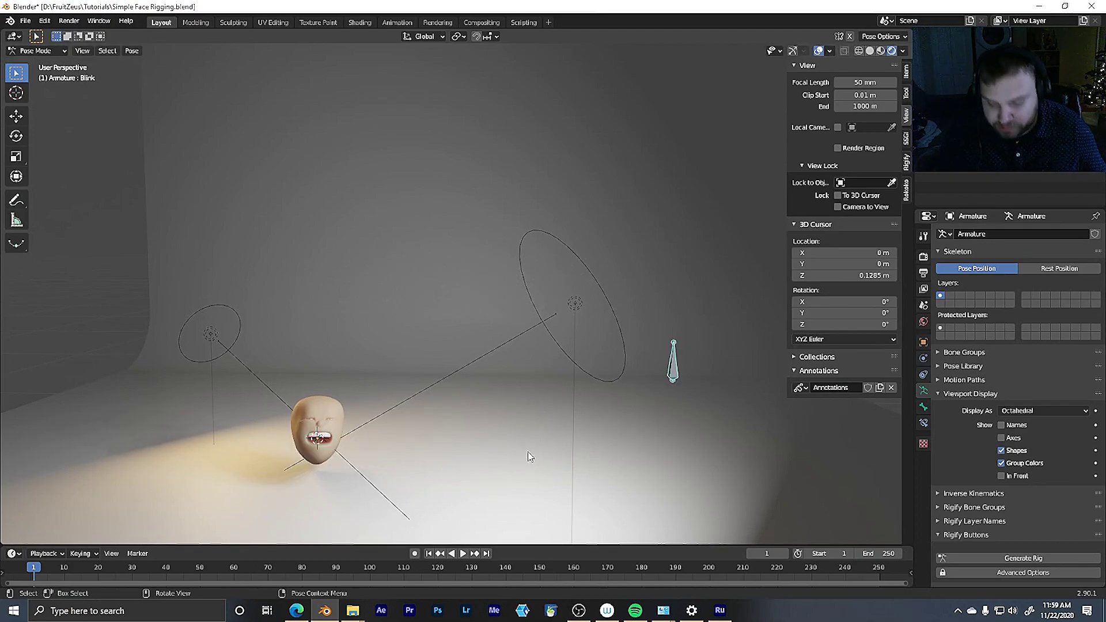
pyautogui.hotkey('ctrl', 'z')
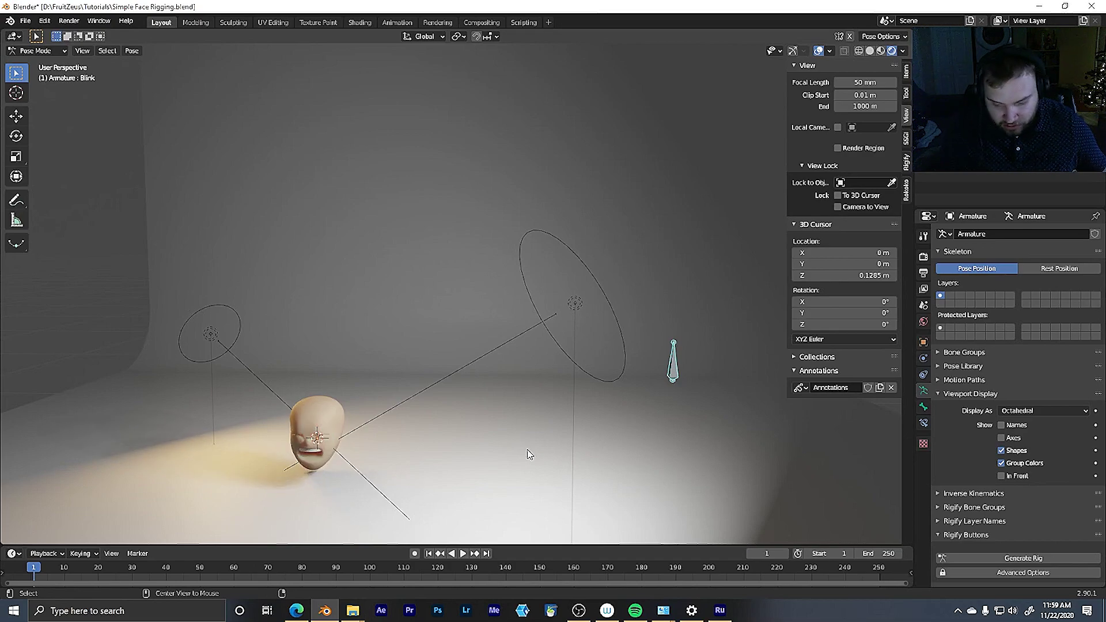
pyautogui.hotkey('ctrl', 'z')
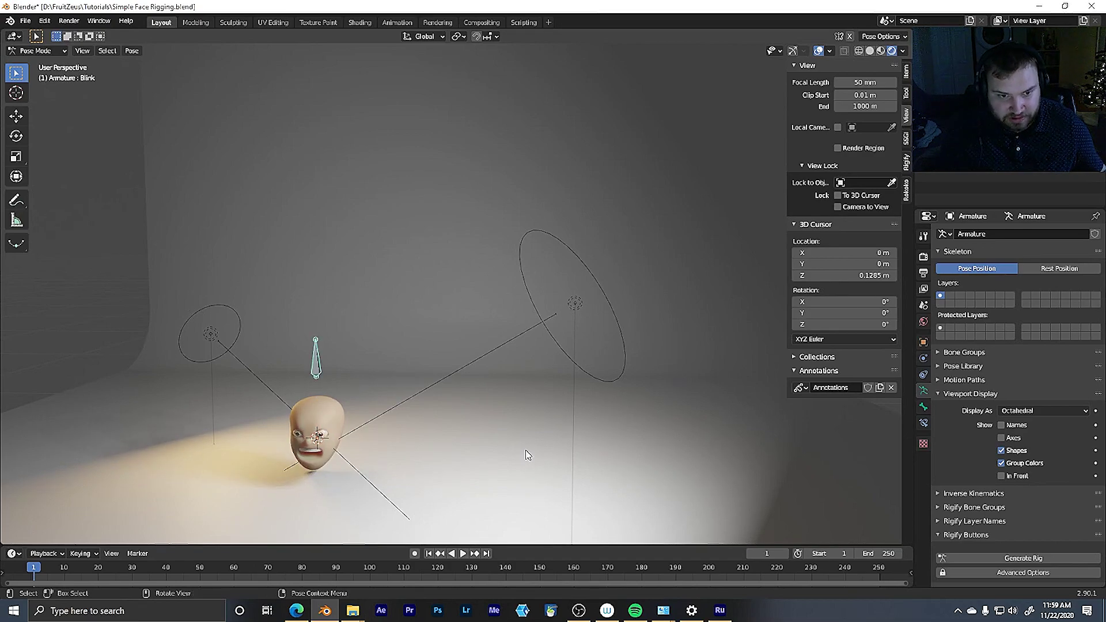
pyautogui.click(36, 51)
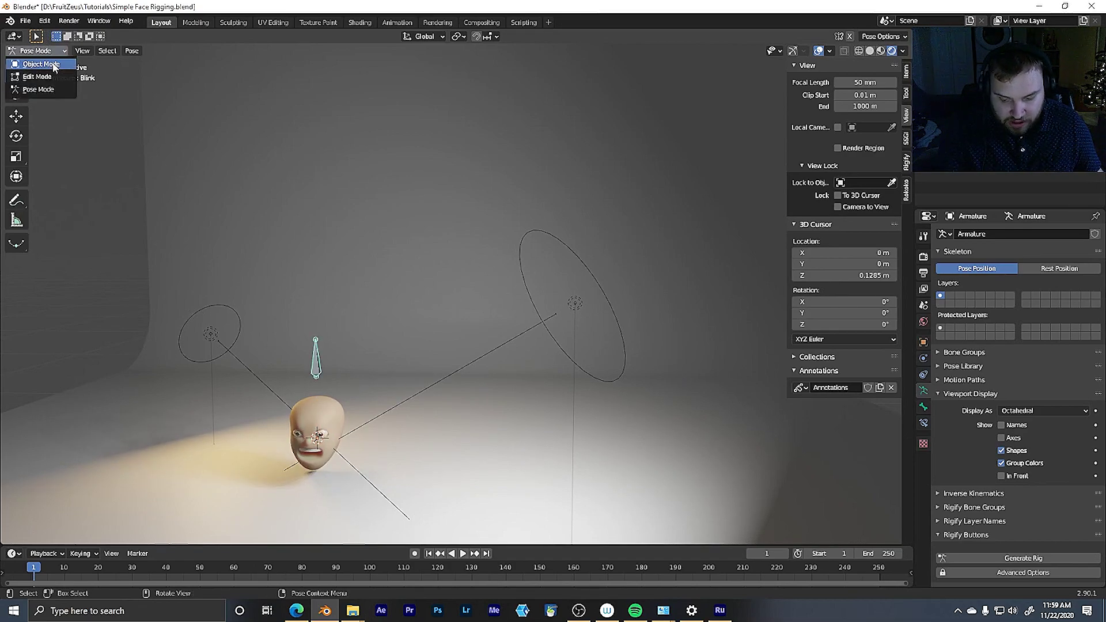
pyautogui.click(52, 65)
# In the armature's Edit Mode, duplicate the Blink bone and move the copy straight up along Z
pyautogui.click(315, 397)
pyautogui.click(317, 369)
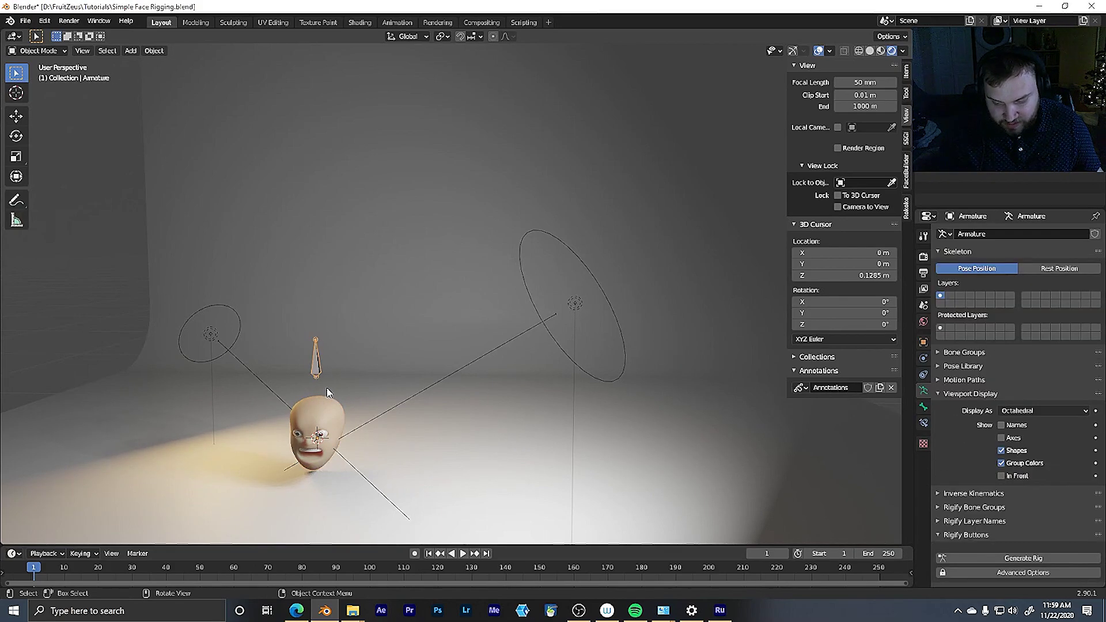
pyautogui.moveTo(326, 384); pyautogui.dragTo(384, 324, button='middle')
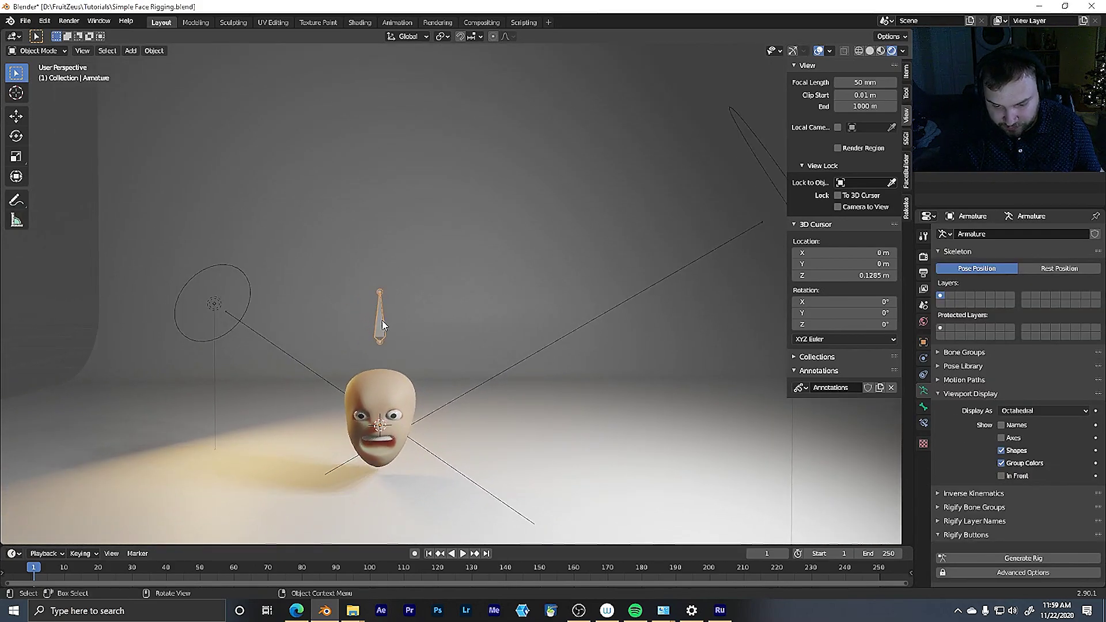
pyautogui.press('Tab')
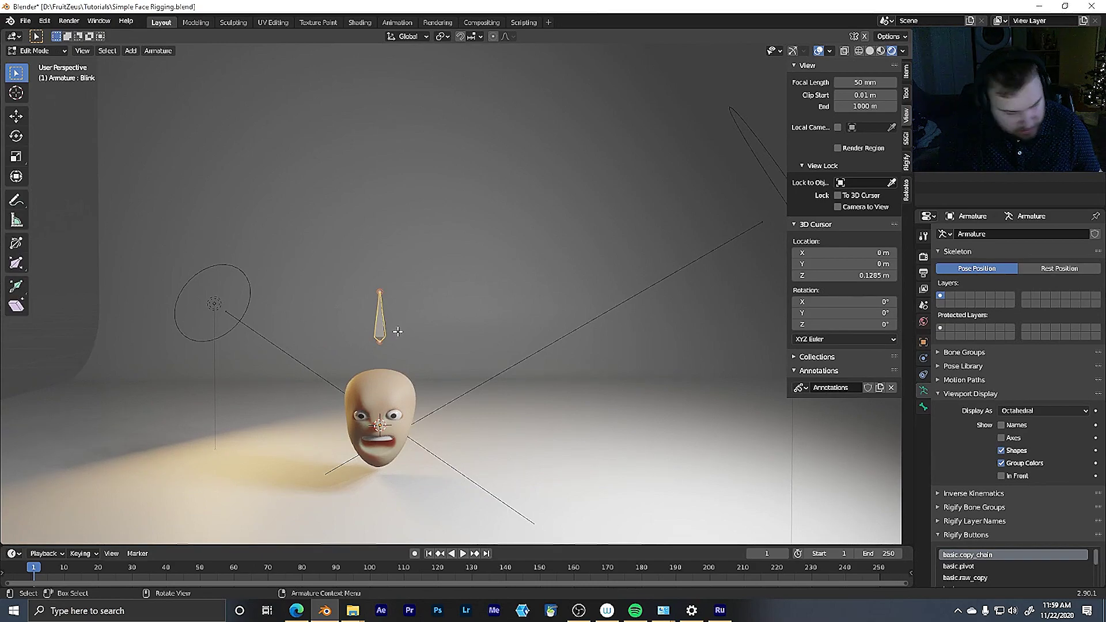
pyautogui.hotkey('shift', 'd')
pyautogui.press('z')
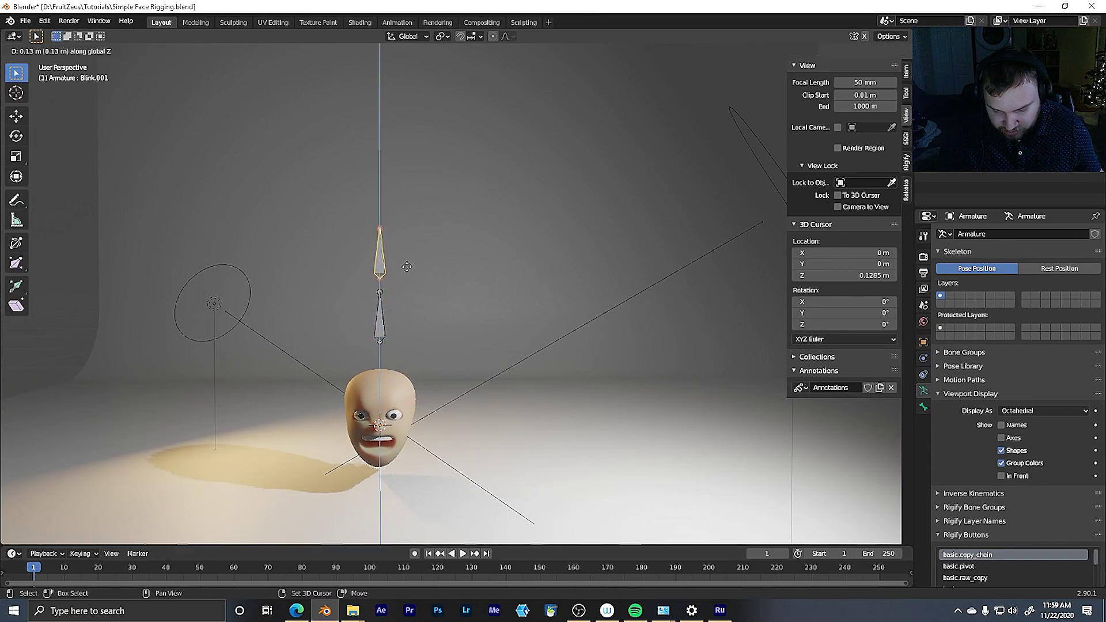
pyautogui.click(407, 281)
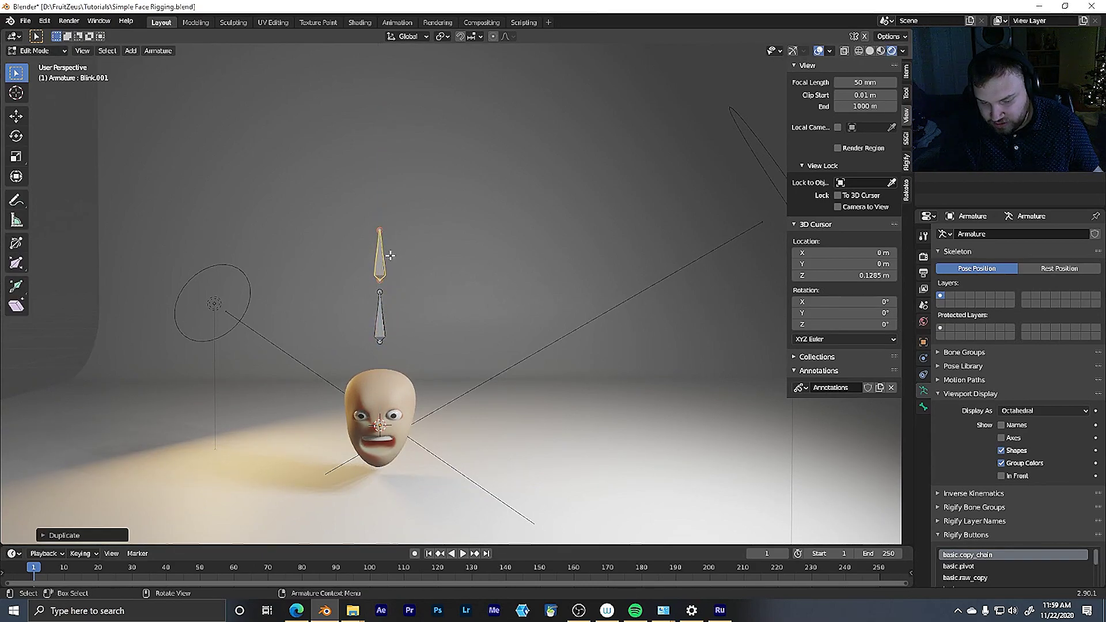
# Rename the copied bone to 'Mouth Closed' in Bone properties
pyautogui.click(923, 407)
pyautogui.click(1007, 234)
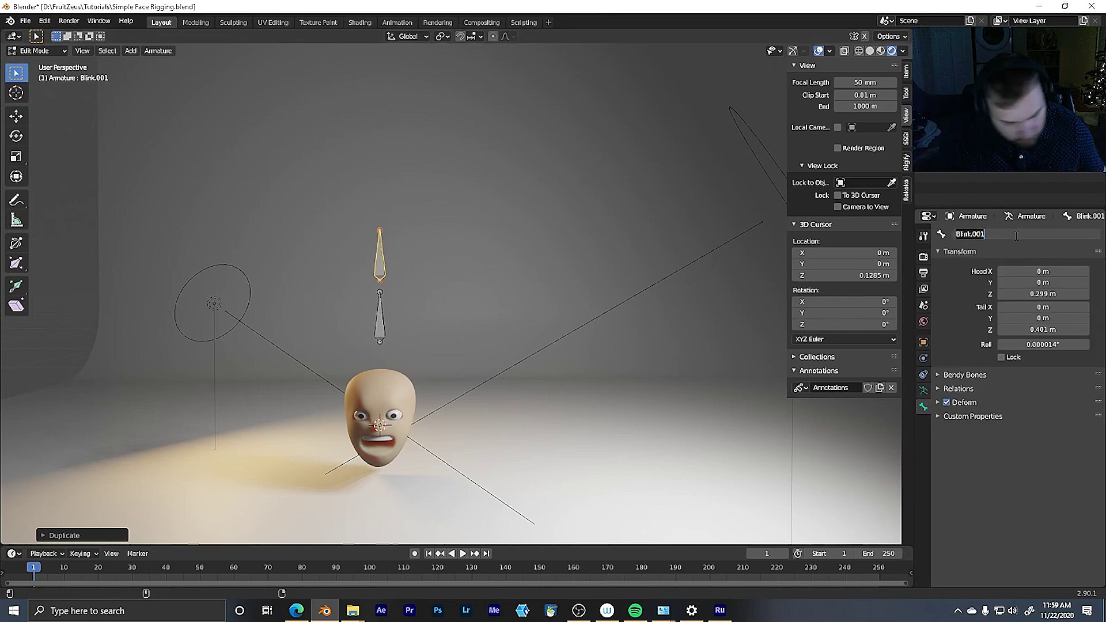
pyautogui.write('Mouth Closed')
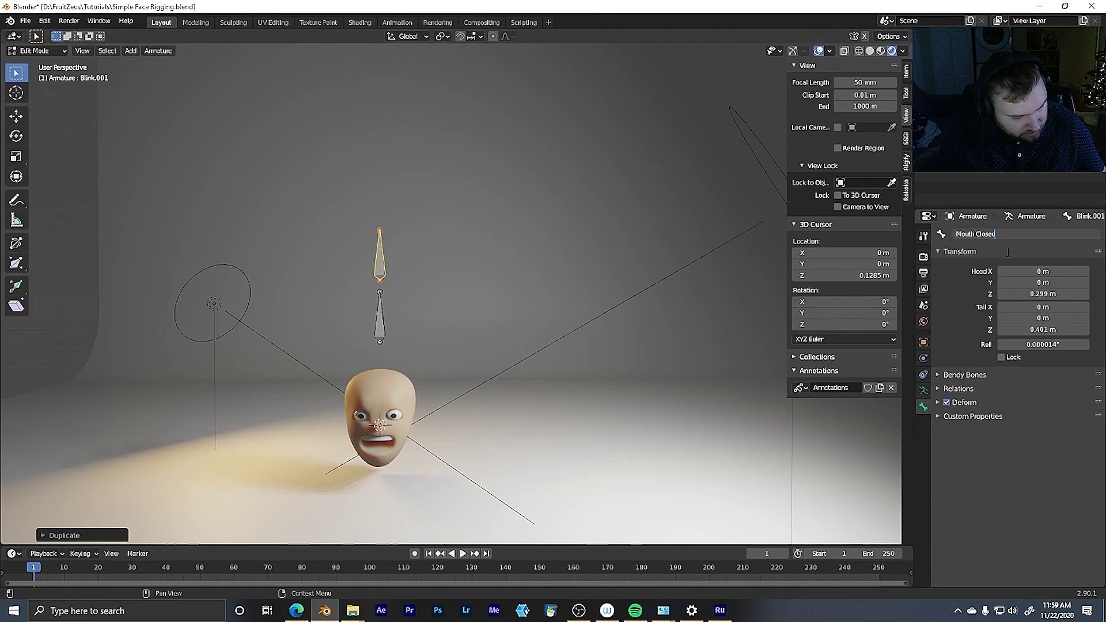
pyautogui.press('Return')
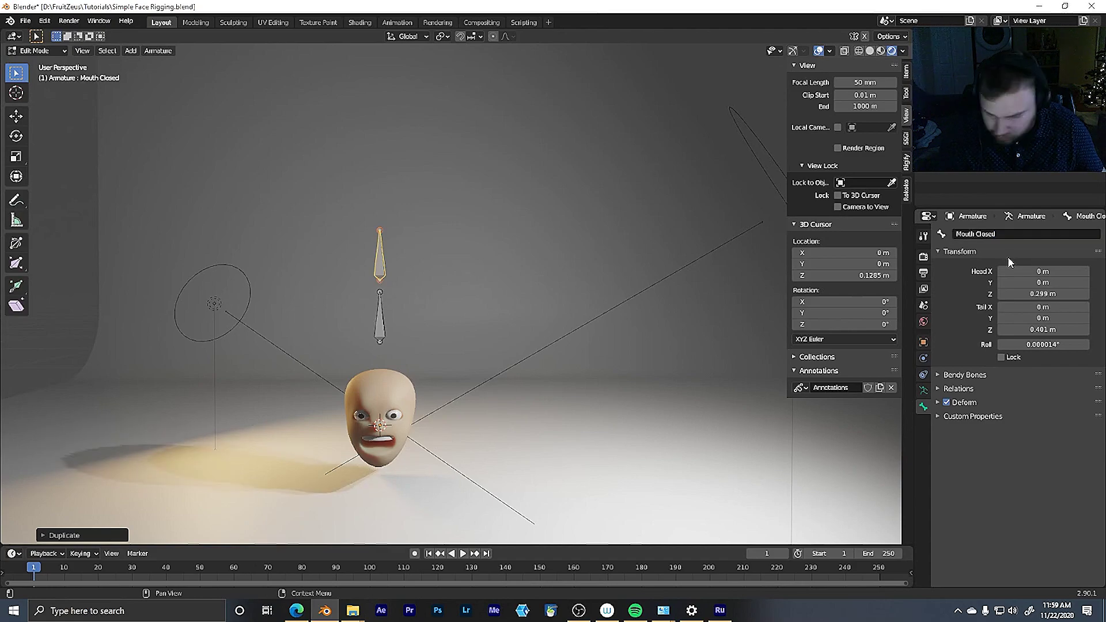
pyautogui.click(56, 51)
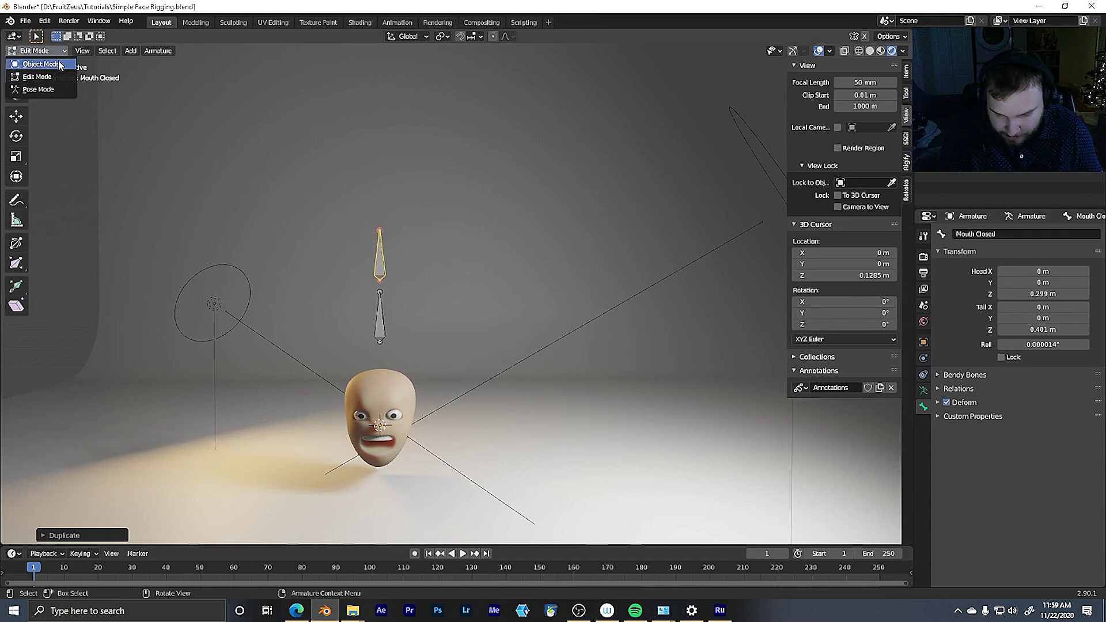
# In Object Mode, select the face mesh and add a driver to the Mouth Closed shape key Value
pyautogui.click(35, 64)
pyautogui.click(411, 391)
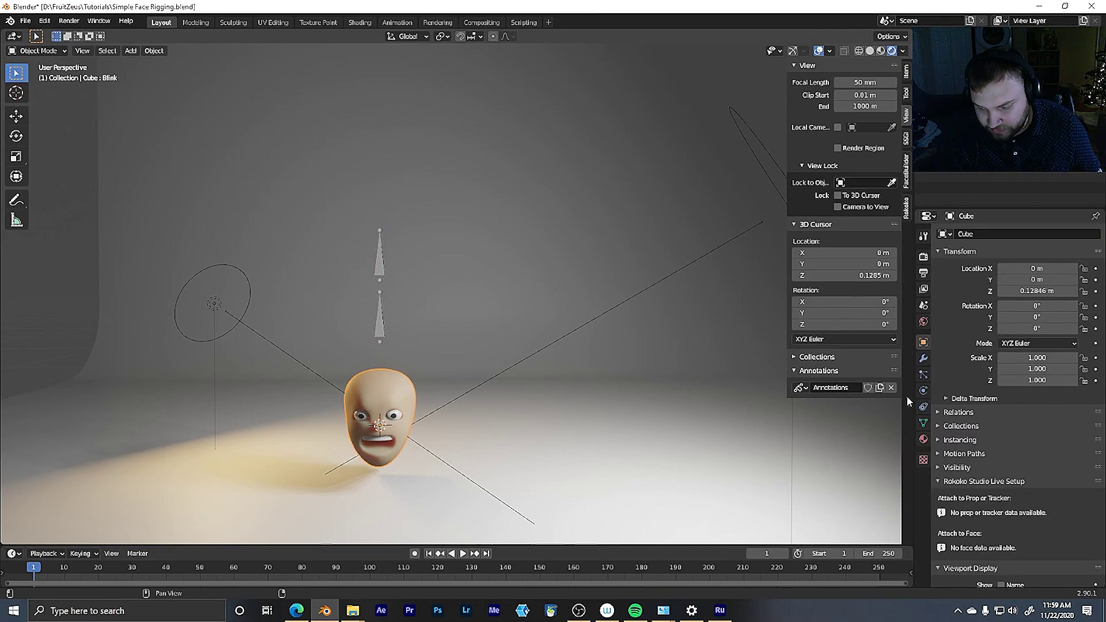
pyautogui.click(923, 423)
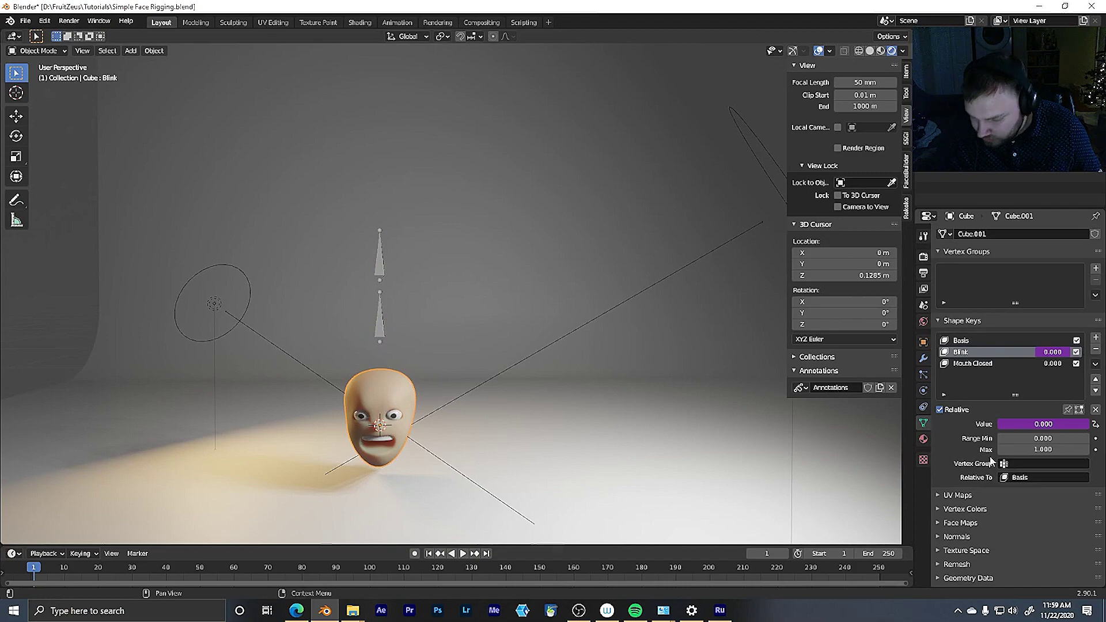
pyautogui.click(992, 365)
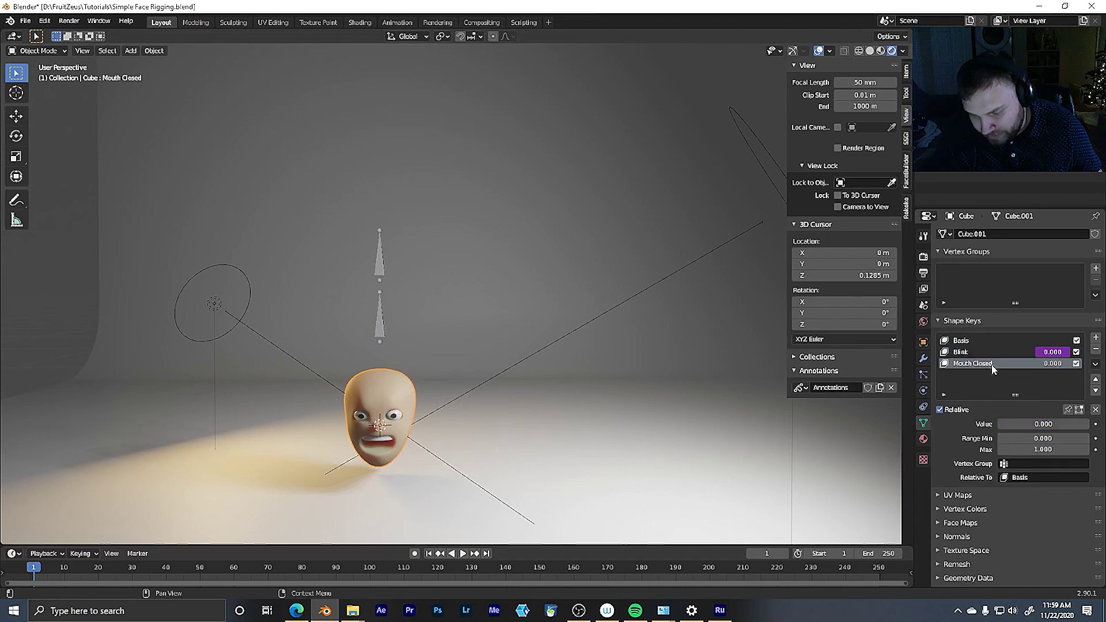
pyautogui.rightClick(1031, 423)
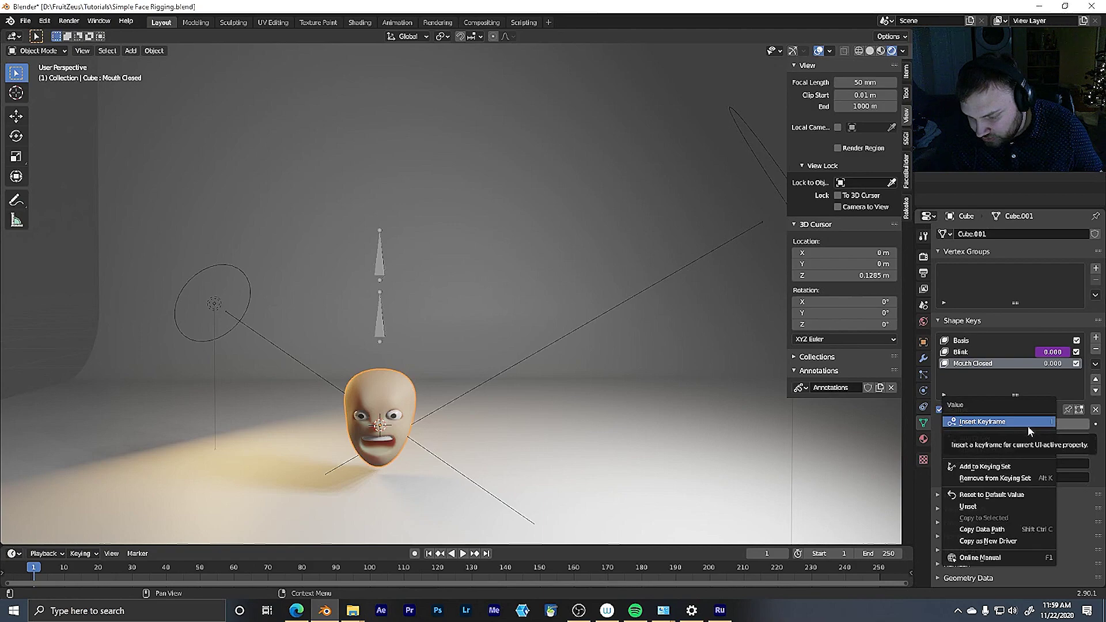
pyautogui.click(1008, 442)
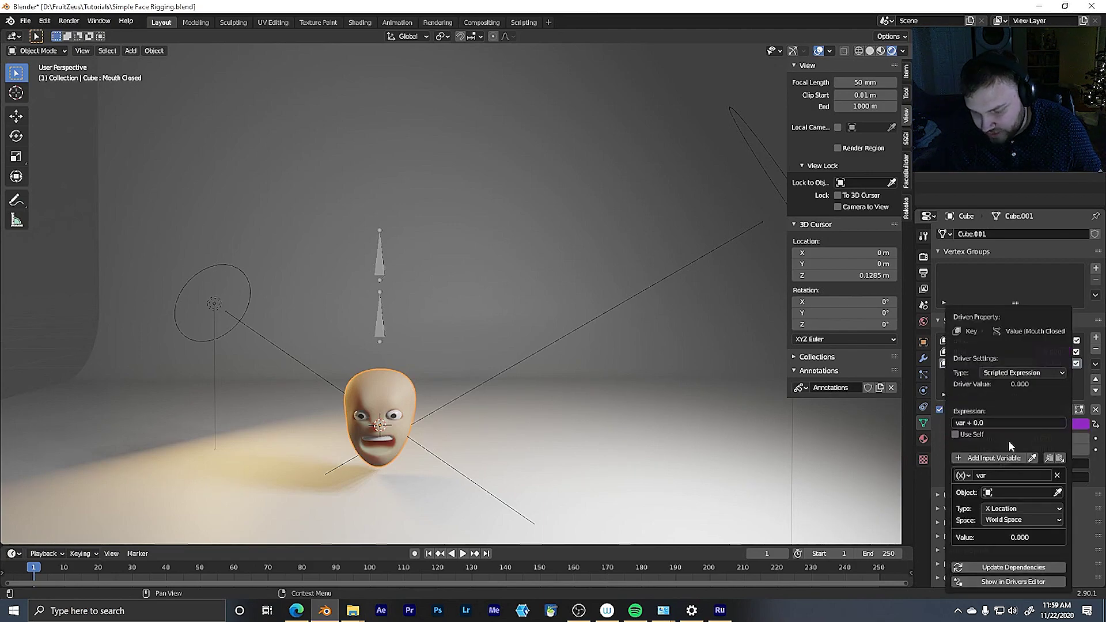
# Point the driver at the Armature's Mouth Closed bone, reading its position in Local Space
pyautogui.click(1007, 491)
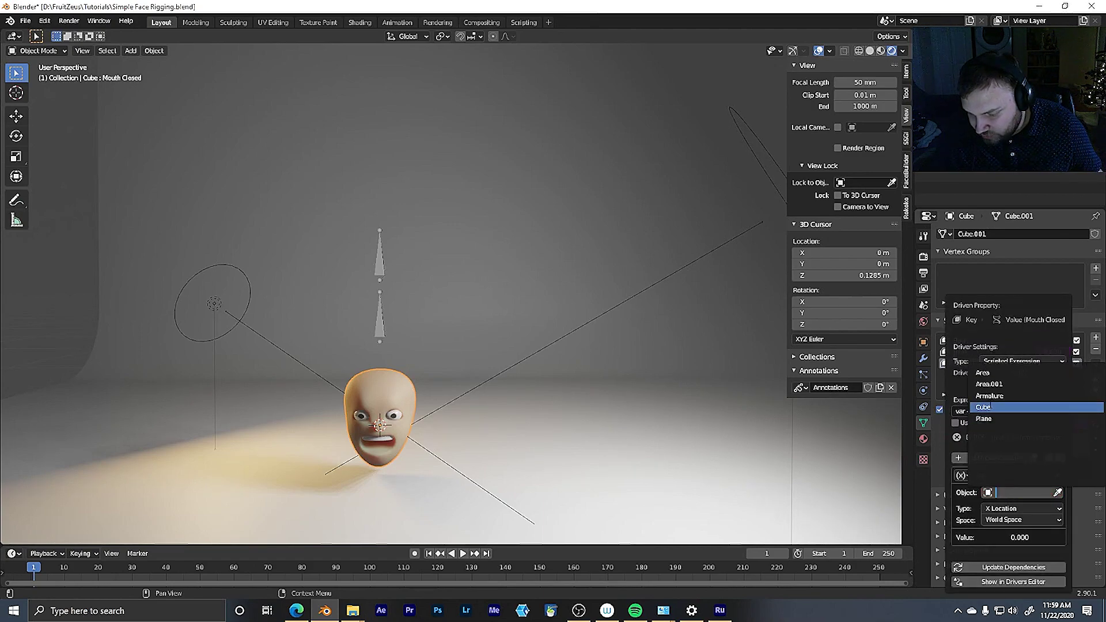
pyautogui.click(989, 396)
pyautogui.click(1001, 493)
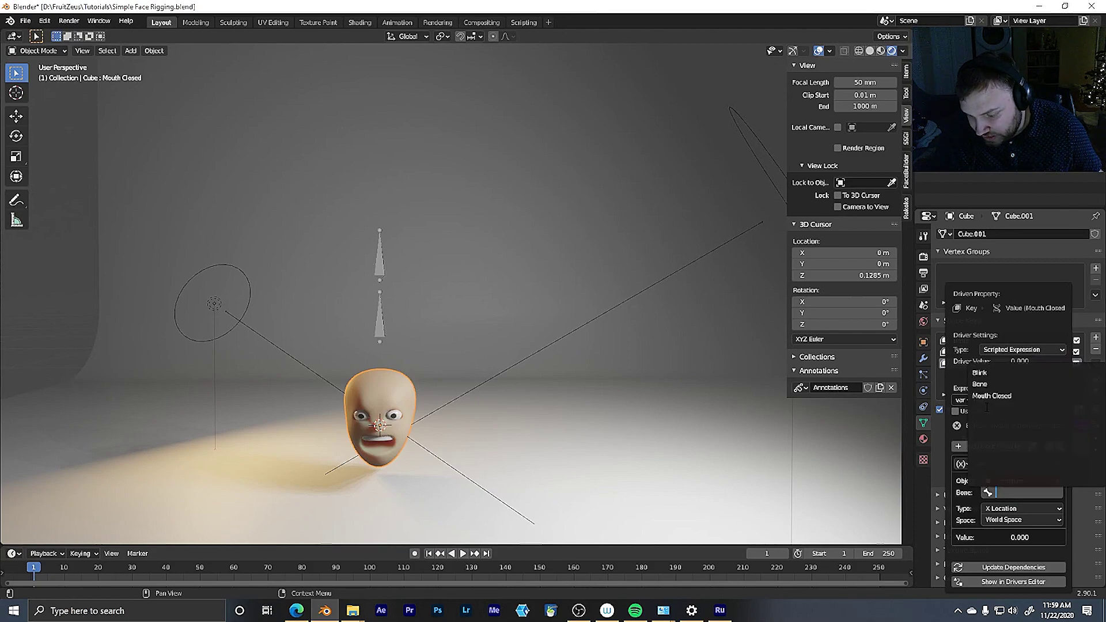
pyautogui.click(990, 397)
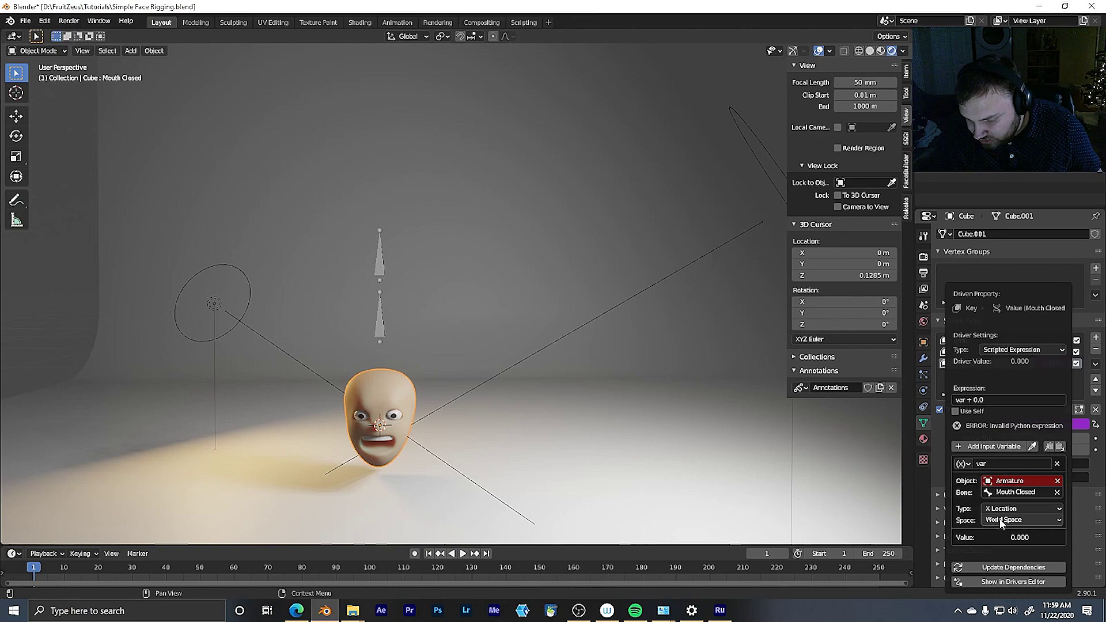
pyautogui.click(1016, 520)
pyautogui.click(1017, 560)
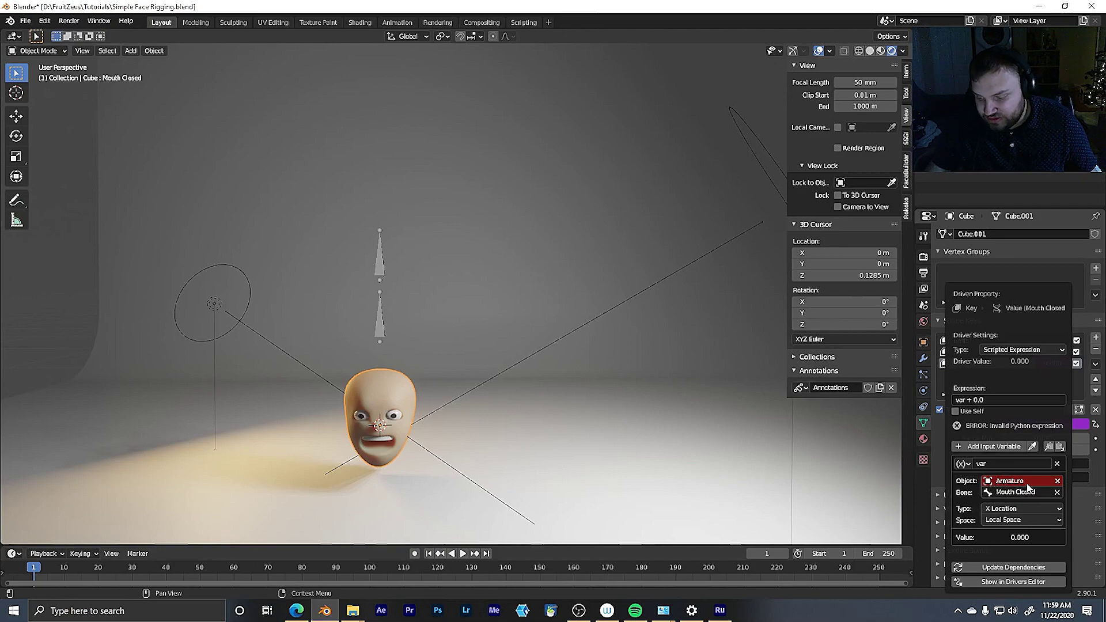
pyautogui.click(380, 263)
# Put the armature in Pose Mode and test-slide the Mouth Closed bone along X, then cancel
pyautogui.click(378, 260)
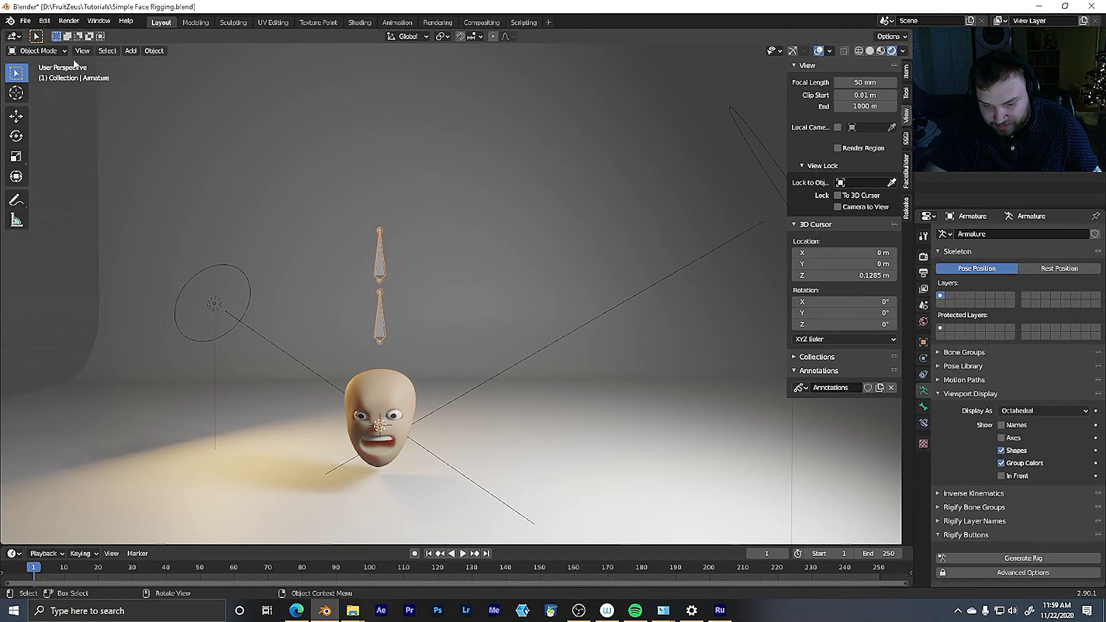
pyautogui.click(57, 51)
pyautogui.click(32, 92)
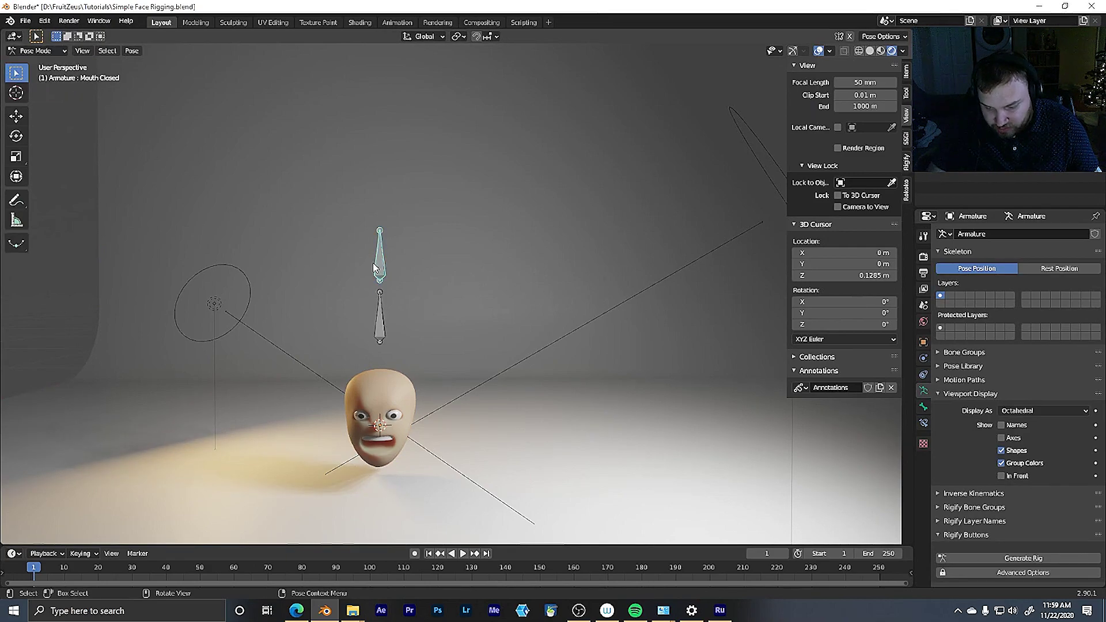
pyautogui.press('g')
pyautogui.press('x')
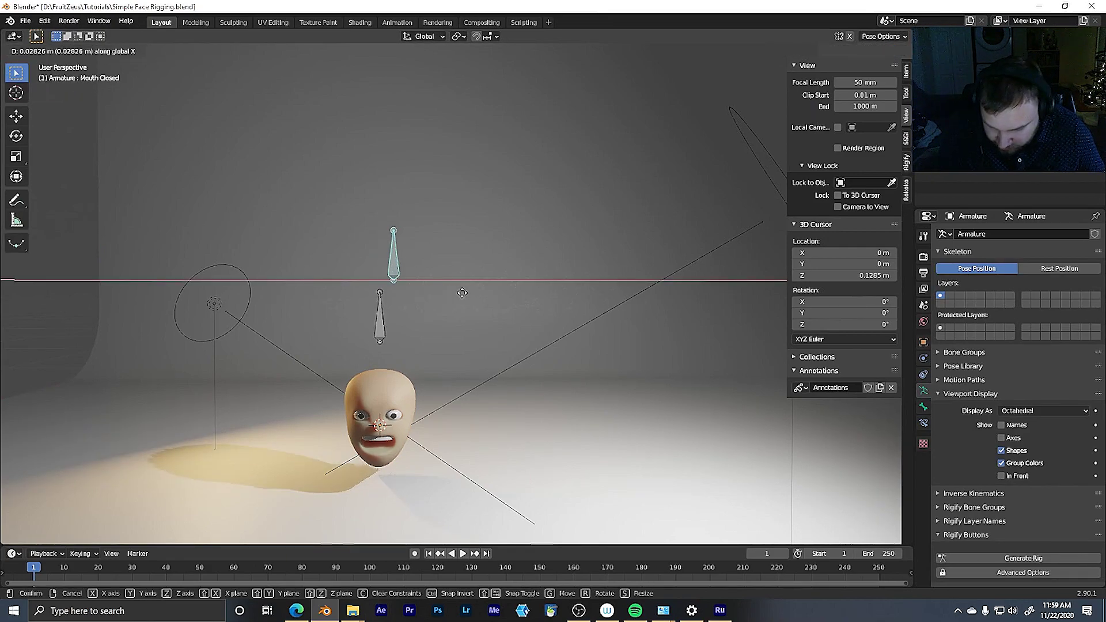
pyautogui.press('Escape')
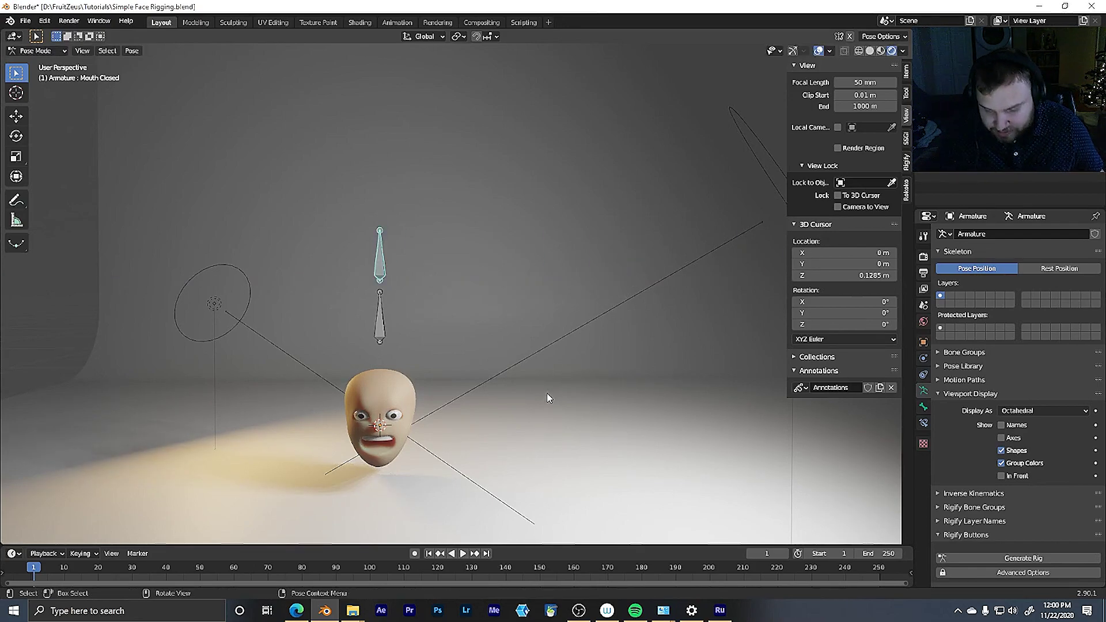
# Save Simple Face Rigging.blend, revert to the saved file, and slide the bone along X again
pyautogui.hotkey('ctrl', 's')
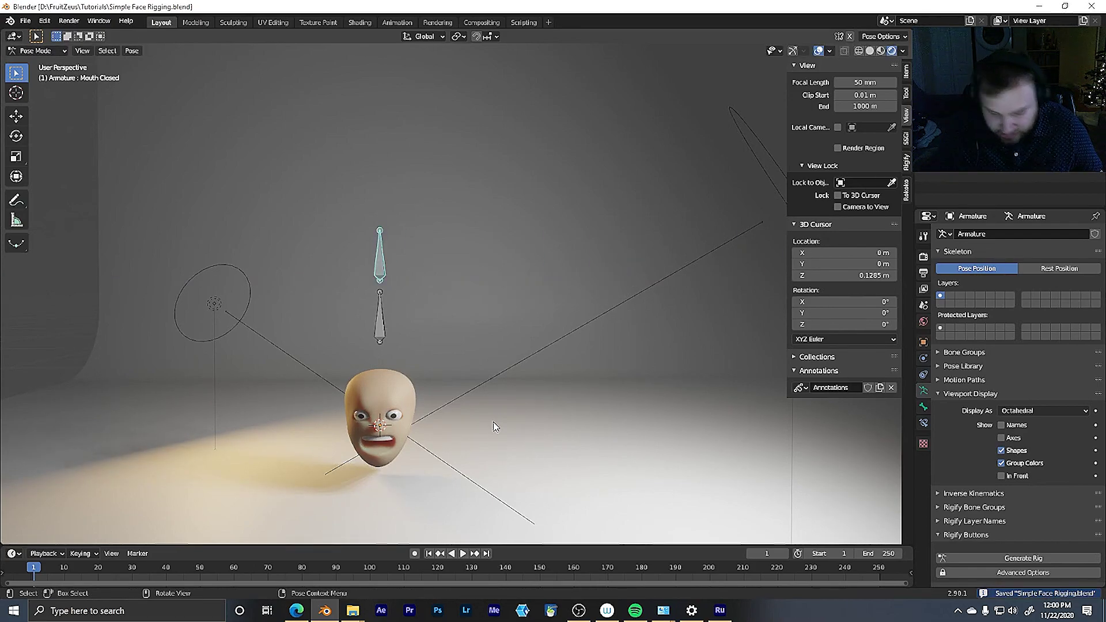
pyautogui.click(25, 21)
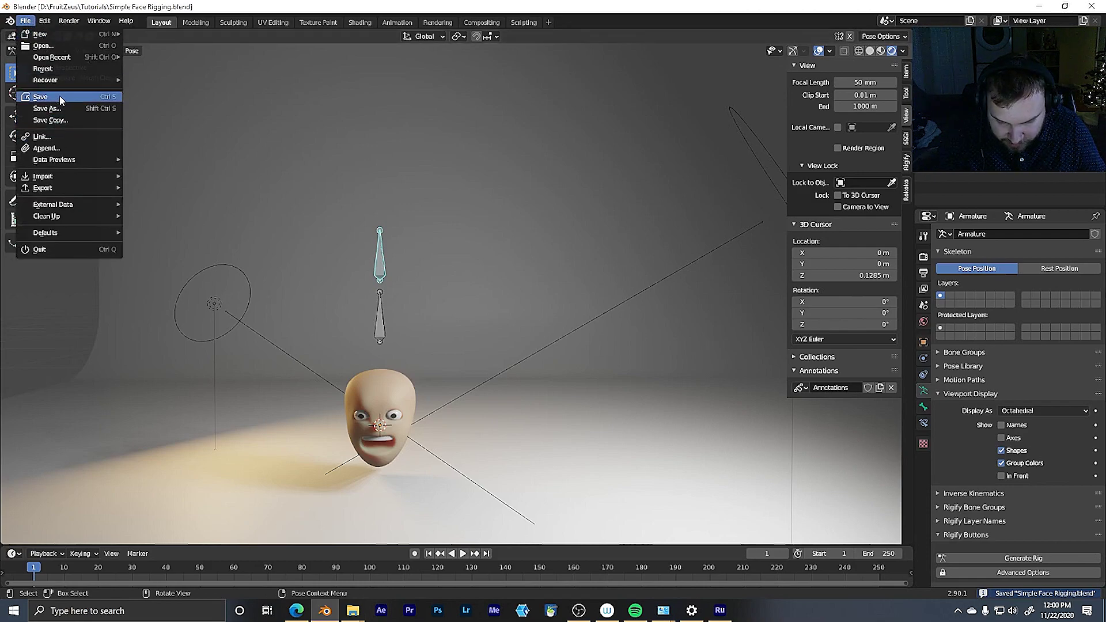
pyautogui.click(67, 68)
pyautogui.click(84, 71)
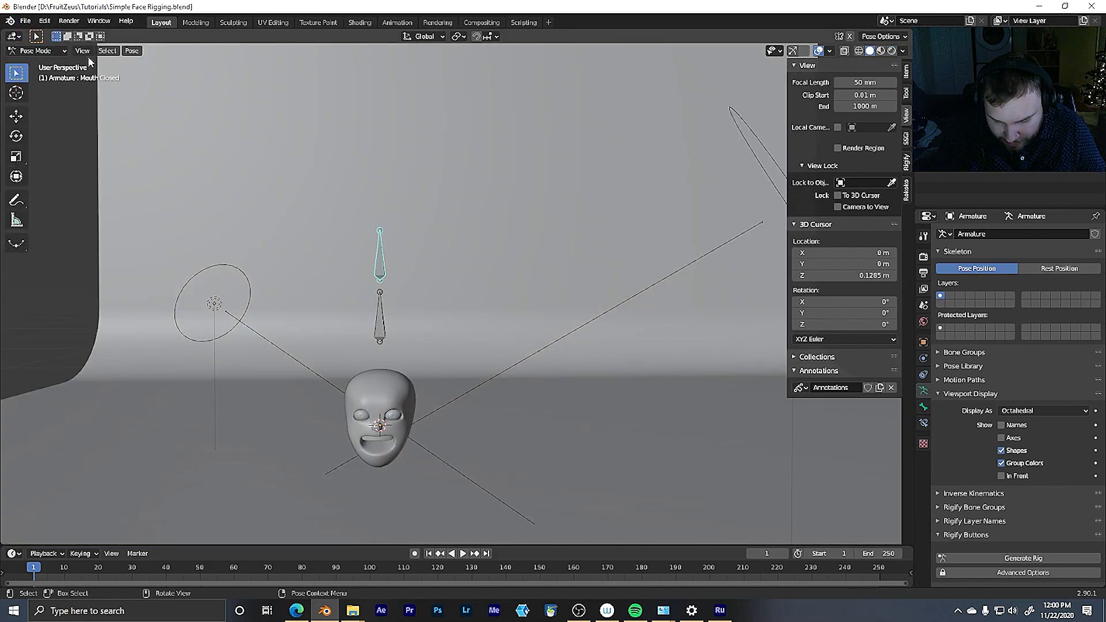
pyautogui.press('g')
pyautogui.press('x')
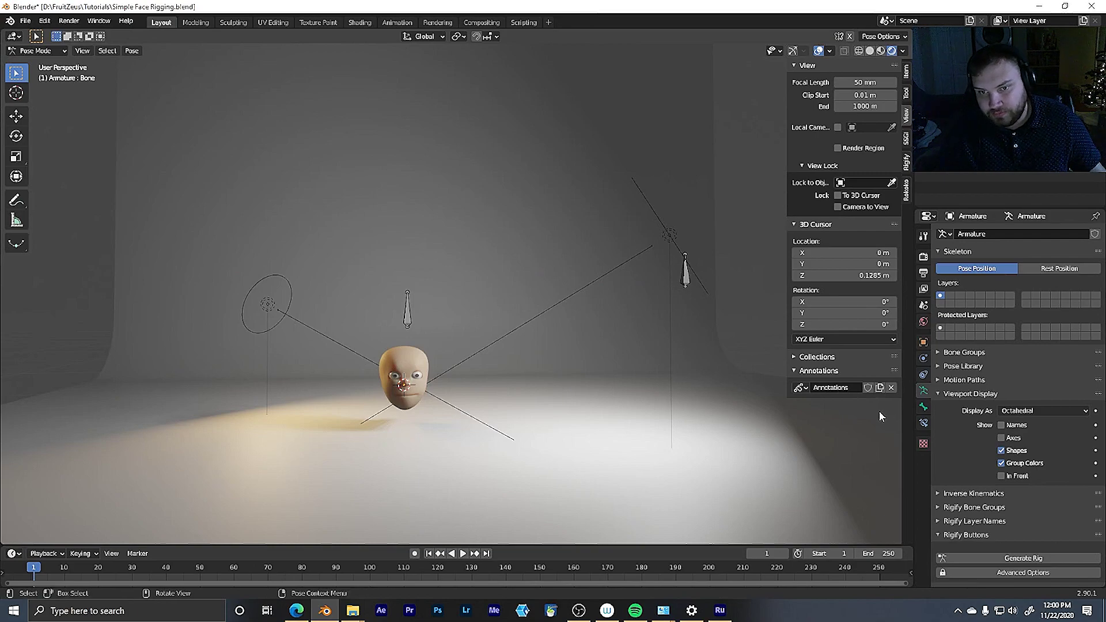
# Select all bones and clear their locations back to rest with Alt+G
pyautogui.press('a')
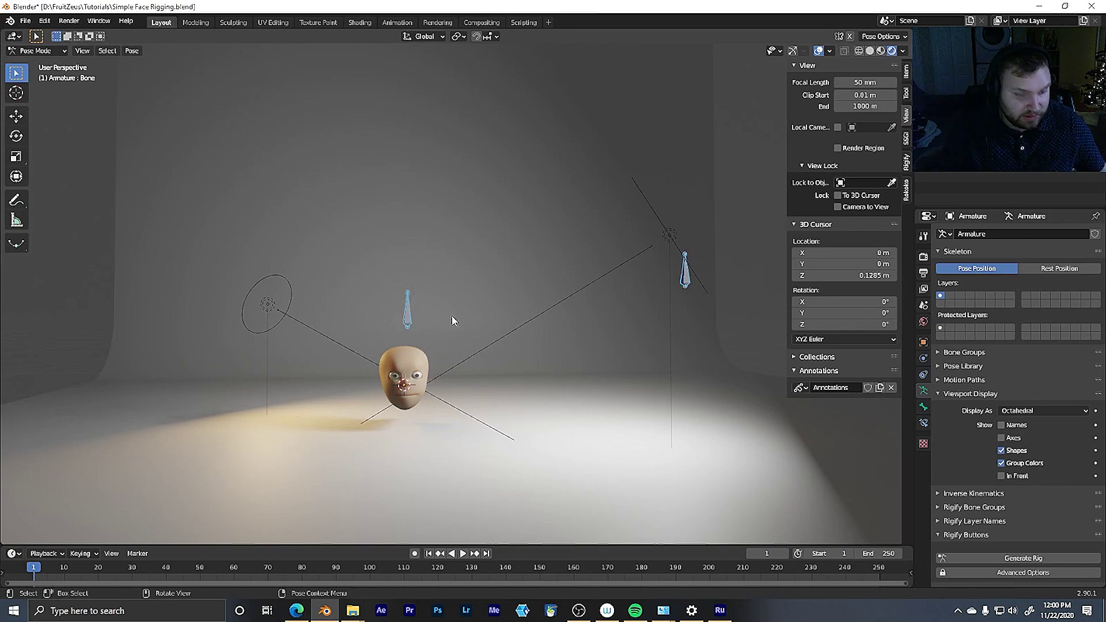
pyautogui.hotkey('alt', 'g')
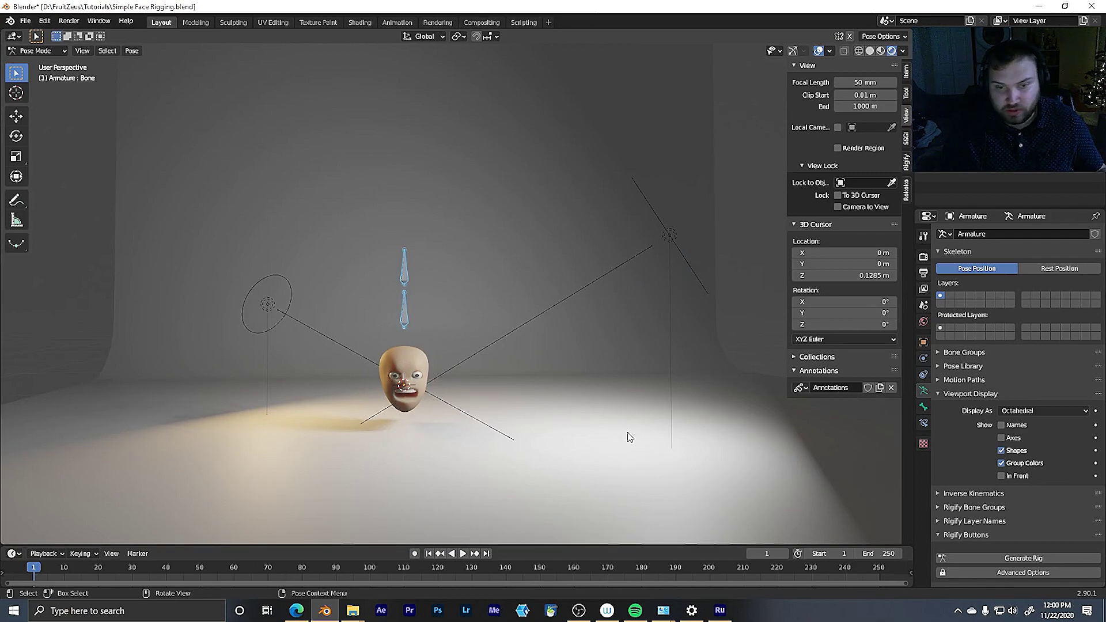
pyautogui.click(405, 311)
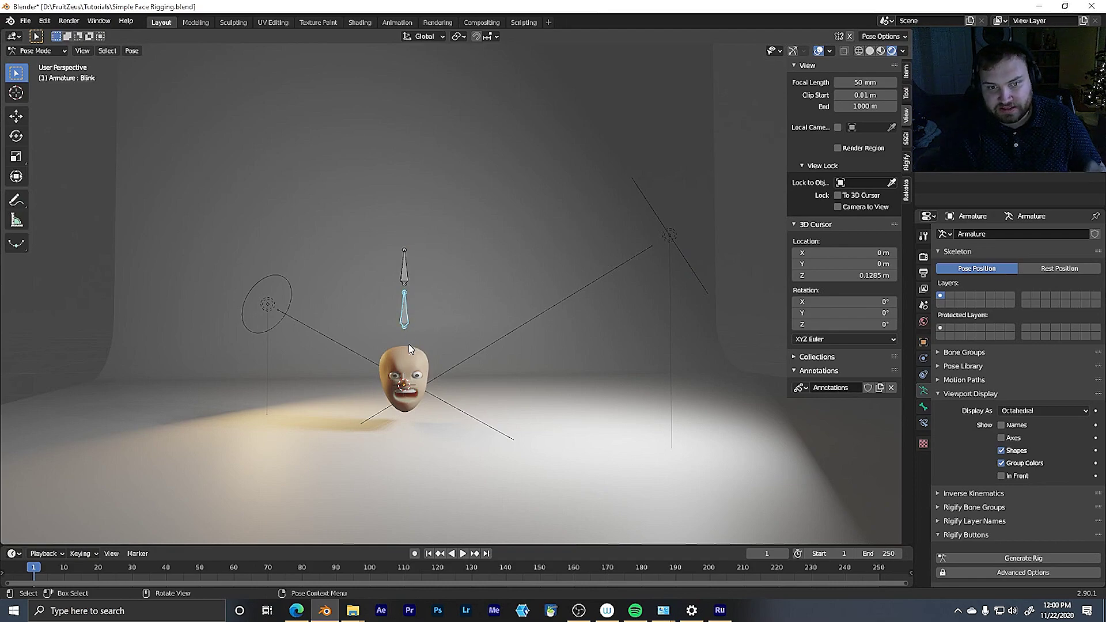
# In Object Mode, select the head and highlight its Blink shape key, then reselect the armature
pyautogui.click(37, 51)
pyautogui.click(65, 62)
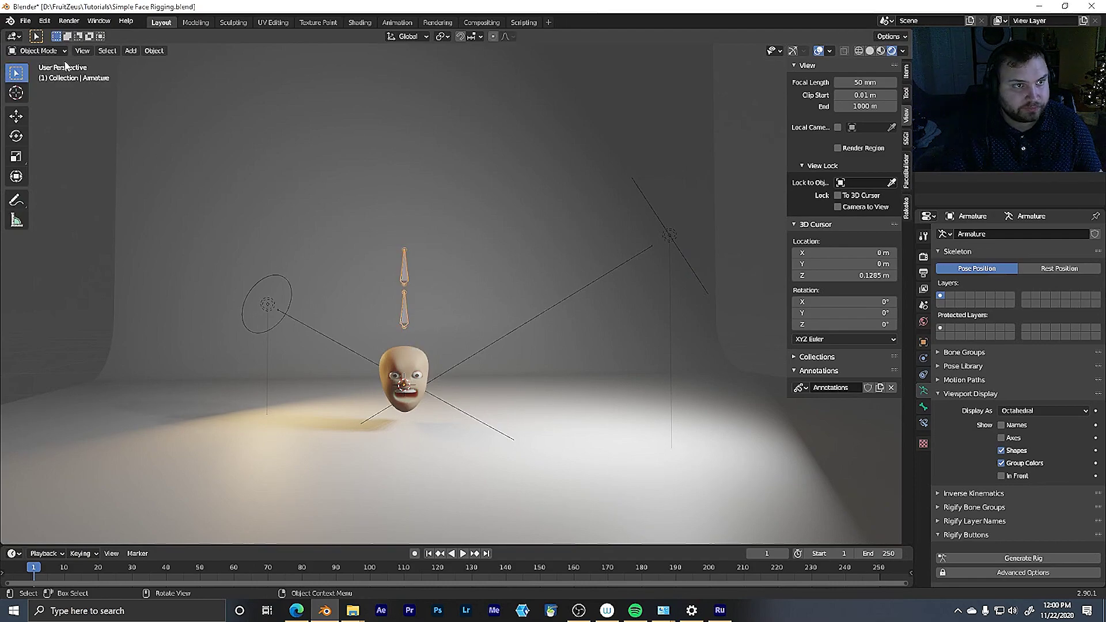
pyautogui.click(402, 353)
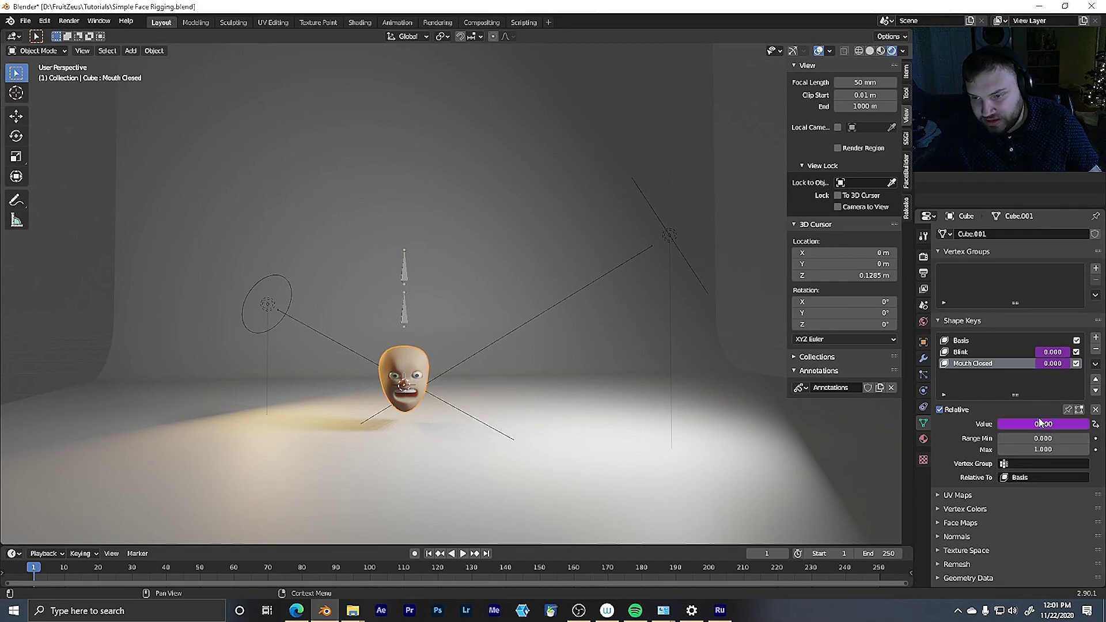
pyautogui.click(1007, 353)
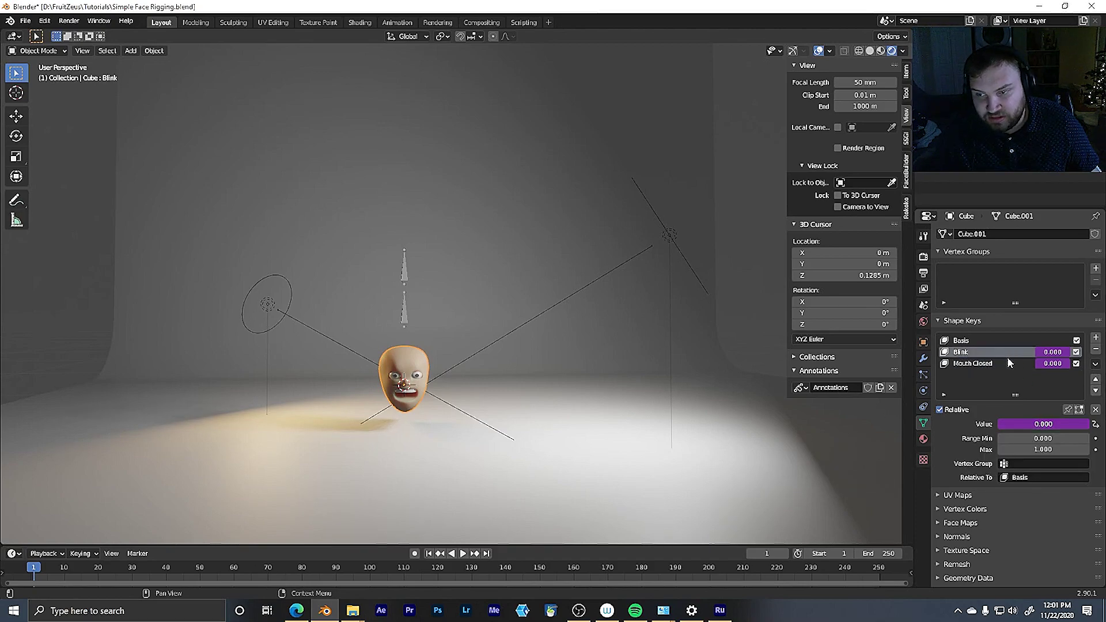
pyautogui.click(405, 276)
# In Pose Mode, slide the Blink bone sideways along X and confirm the new position
pyautogui.click(49, 51)
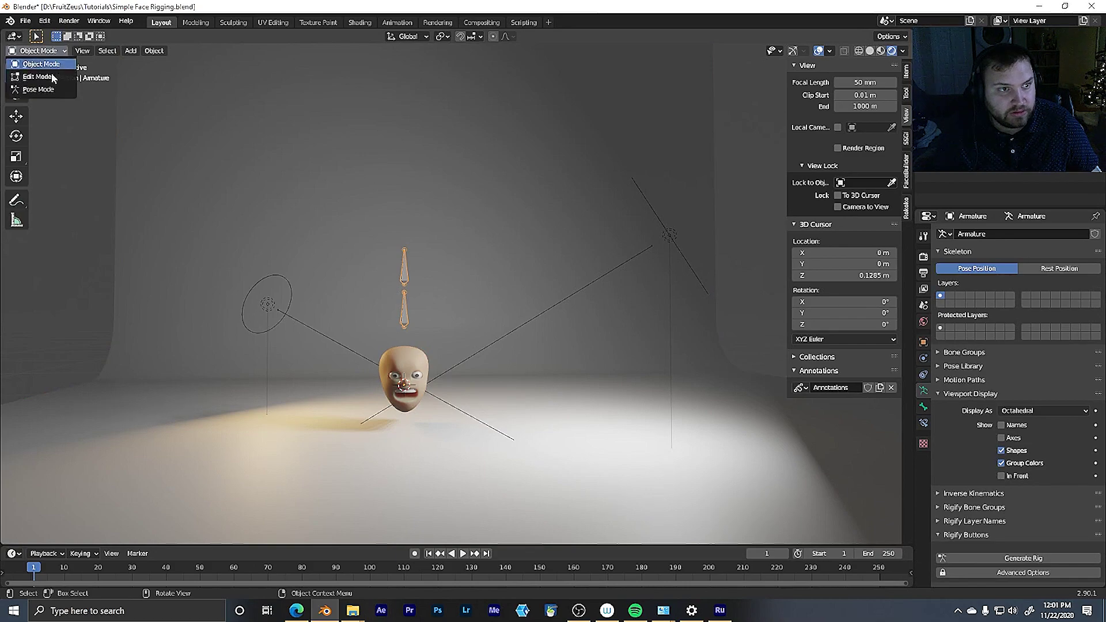
pyautogui.click(52, 90)
pyautogui.click(407, 271)
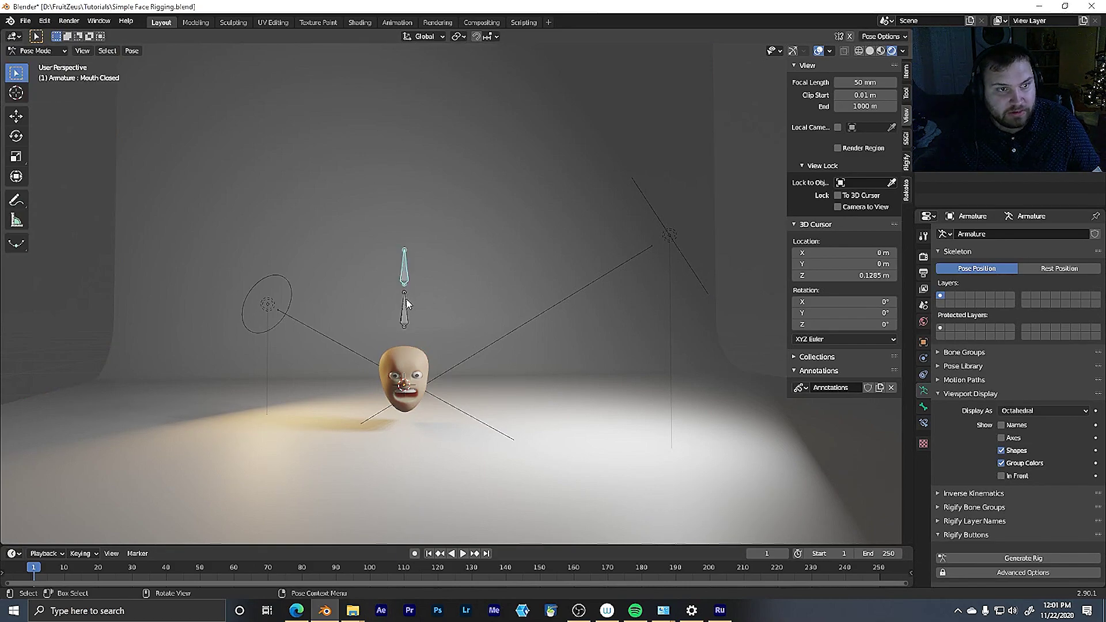
pyautogui.click(393, 318)
pyautogui.press('g')
pyautogui.press('x')
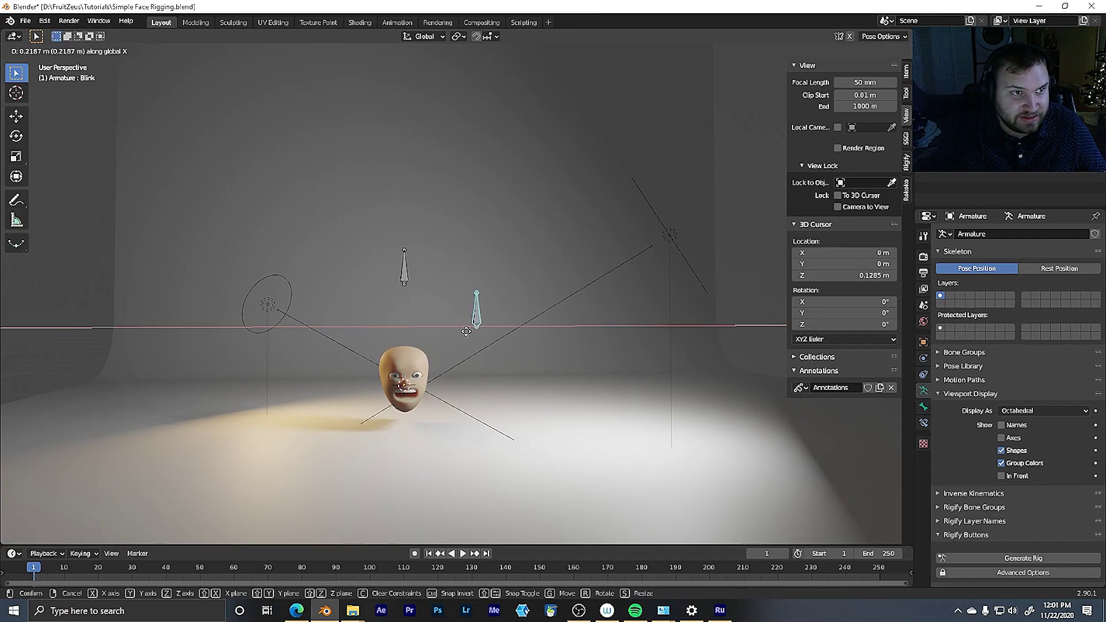
pyautogui.click(466, 331)
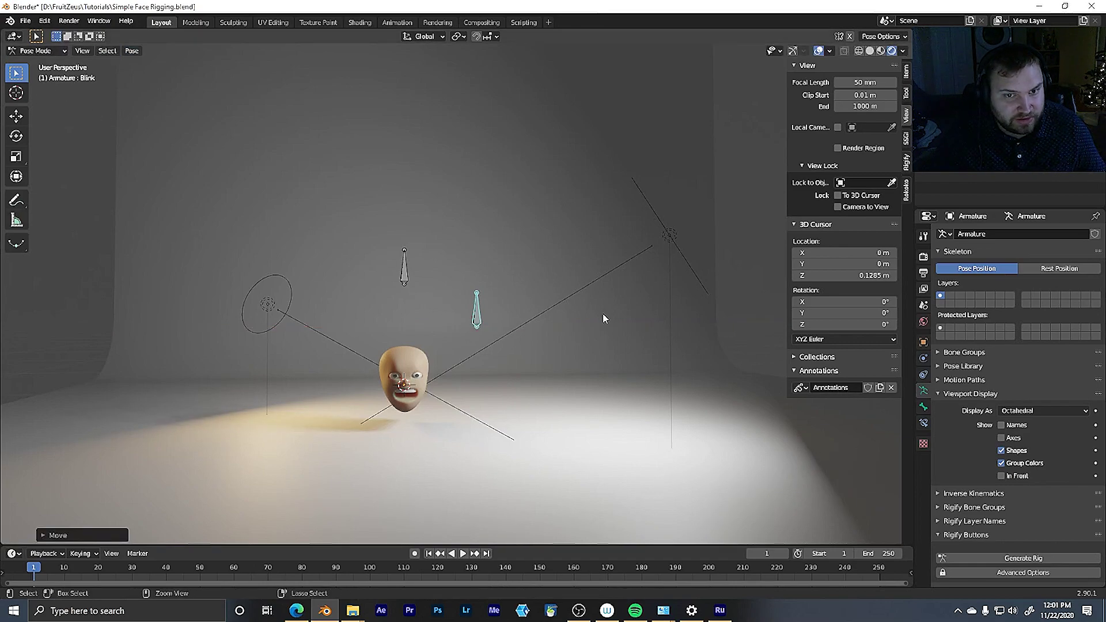
# Undo the Blink bone move, then start another X move and cancel it
pyautogui.hotkey('ctrl', 'z')
pyautogui.press('g')
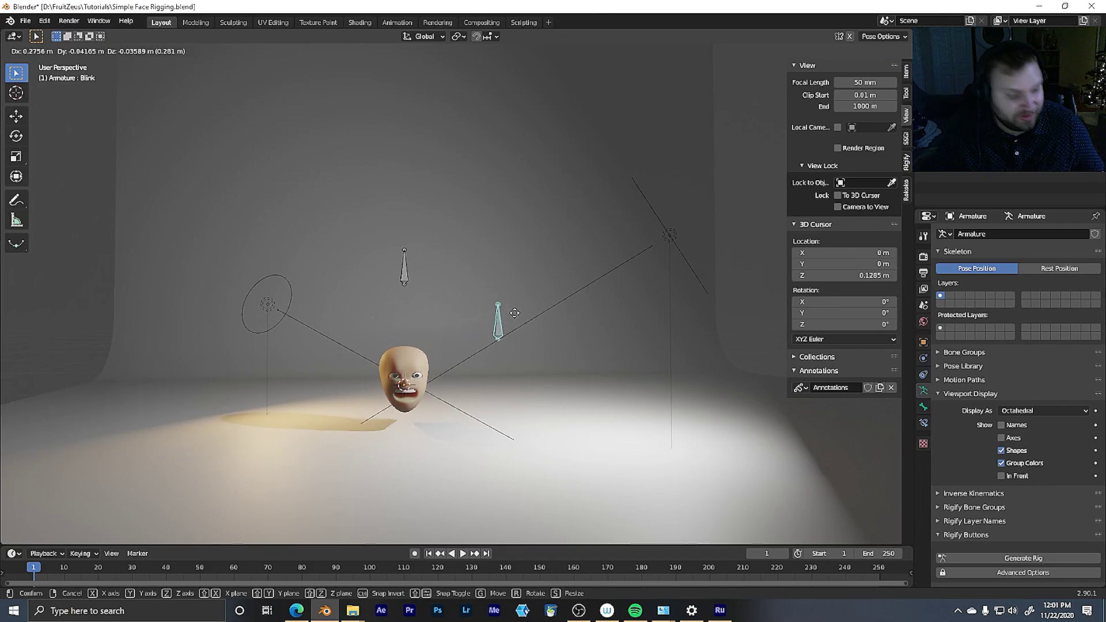
pyautogui.press('x')
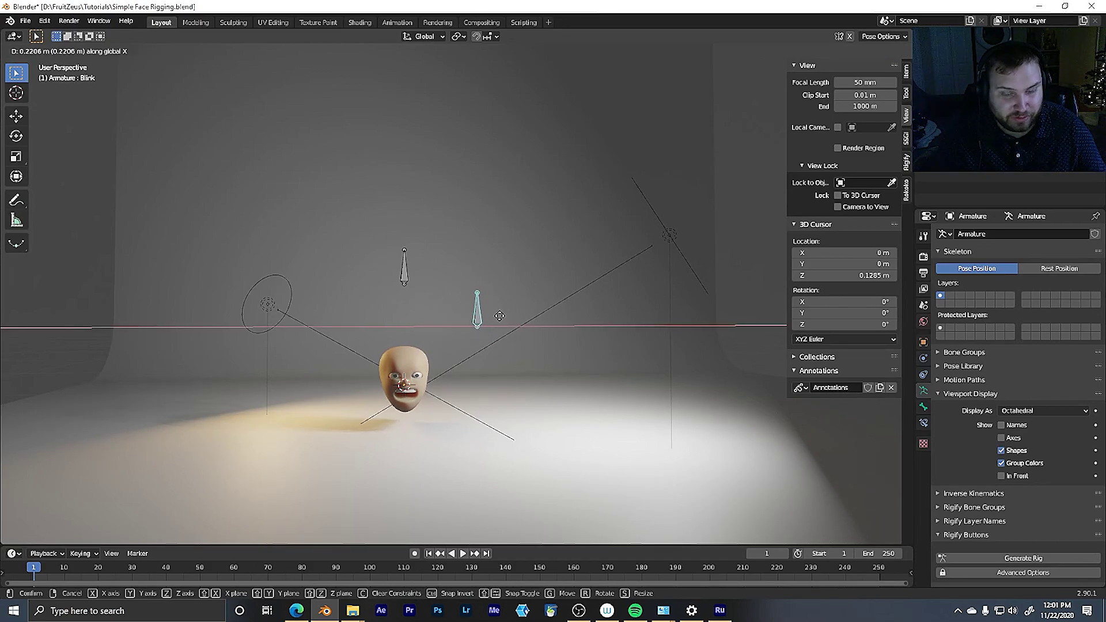
pyautogui.press('Escape')
# Select the head in Object Mode and change the Blink driver expression to var *5
pyautogui.click(35, 50)
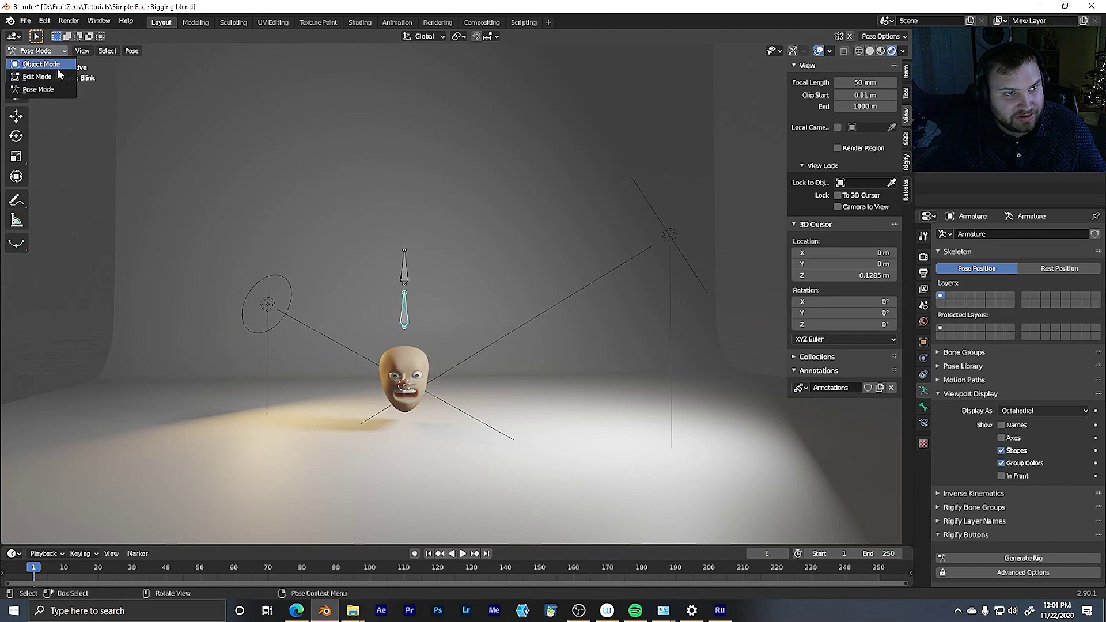
pyautogui.click(57, 68)
pyautogui.click(412, 359)
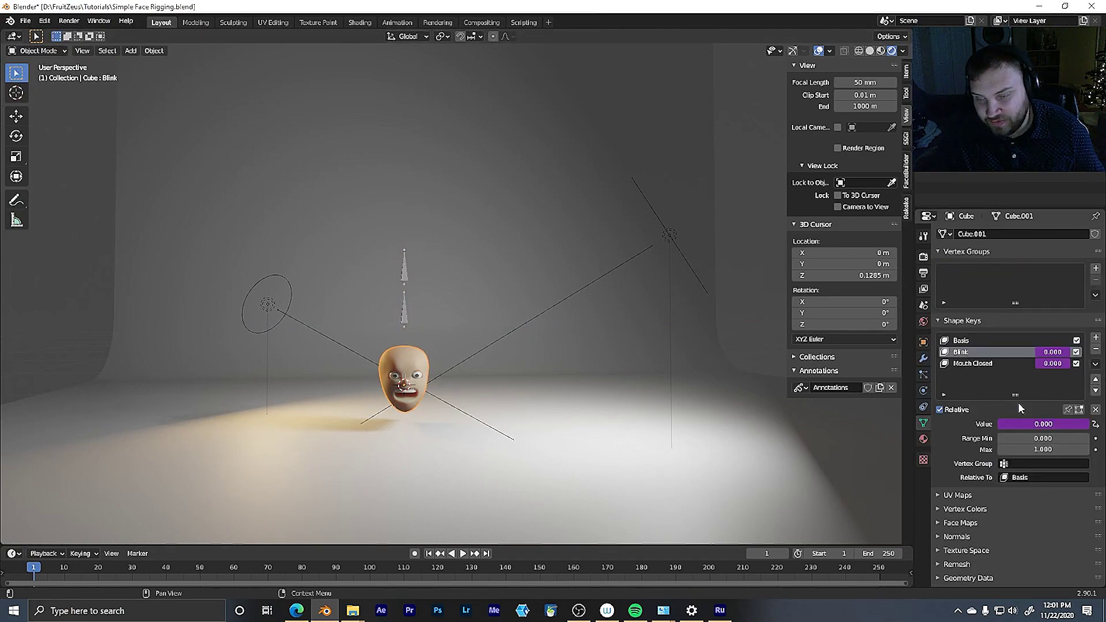
pyautogui.rightClick(1035, 428)
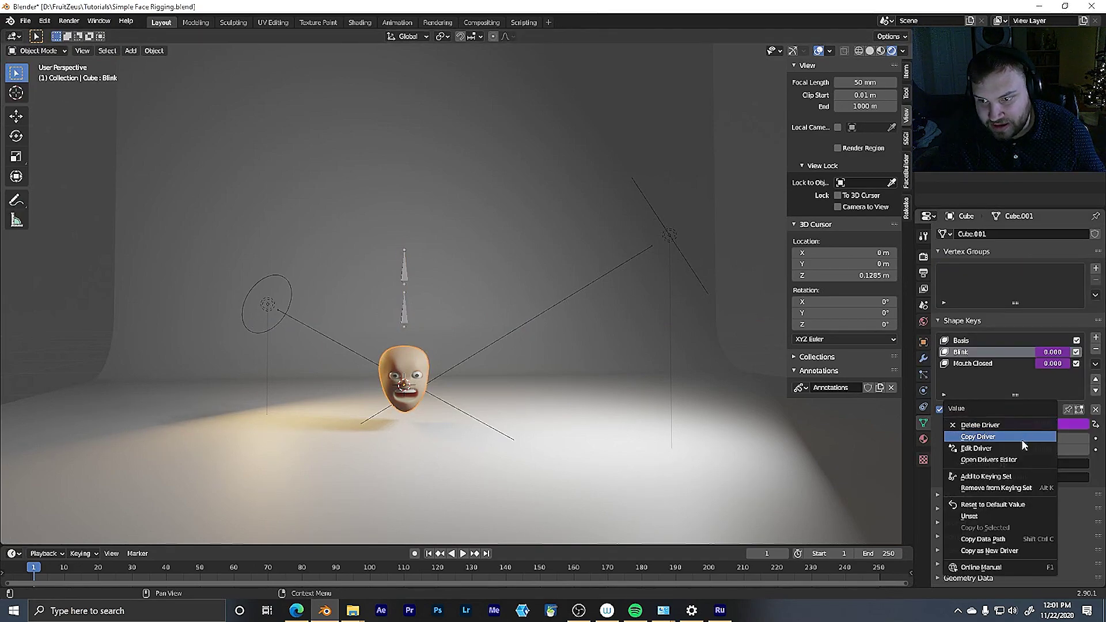
pyautogui.click(1021, 439)
pyautogui.click(1008, 413)
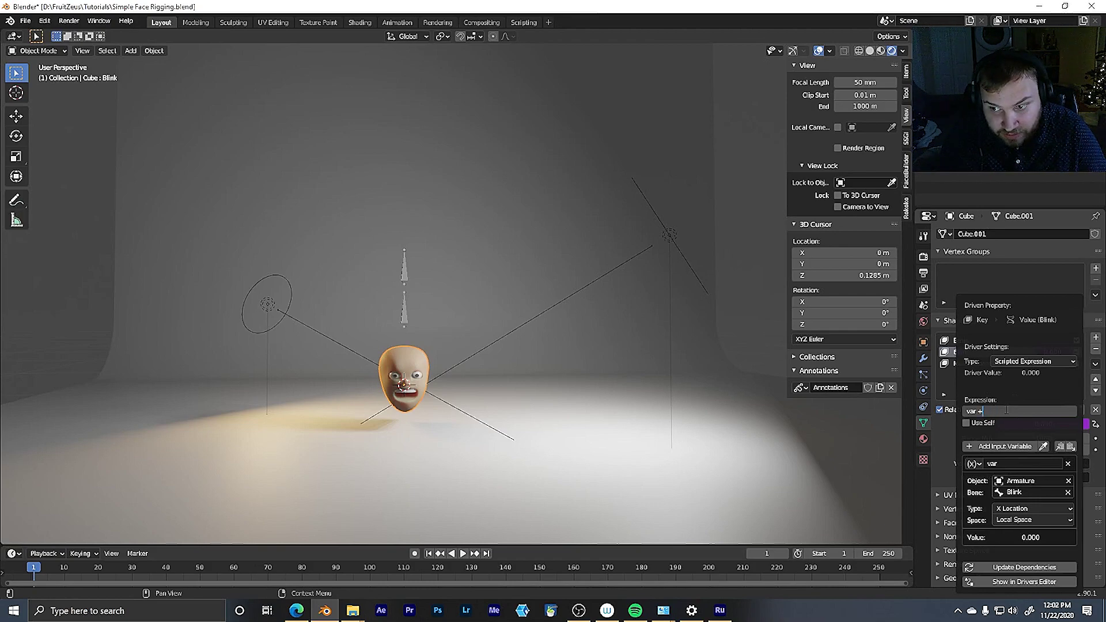
pyautogui.press('BackSpace')
pyautogui.press('BackSpace')
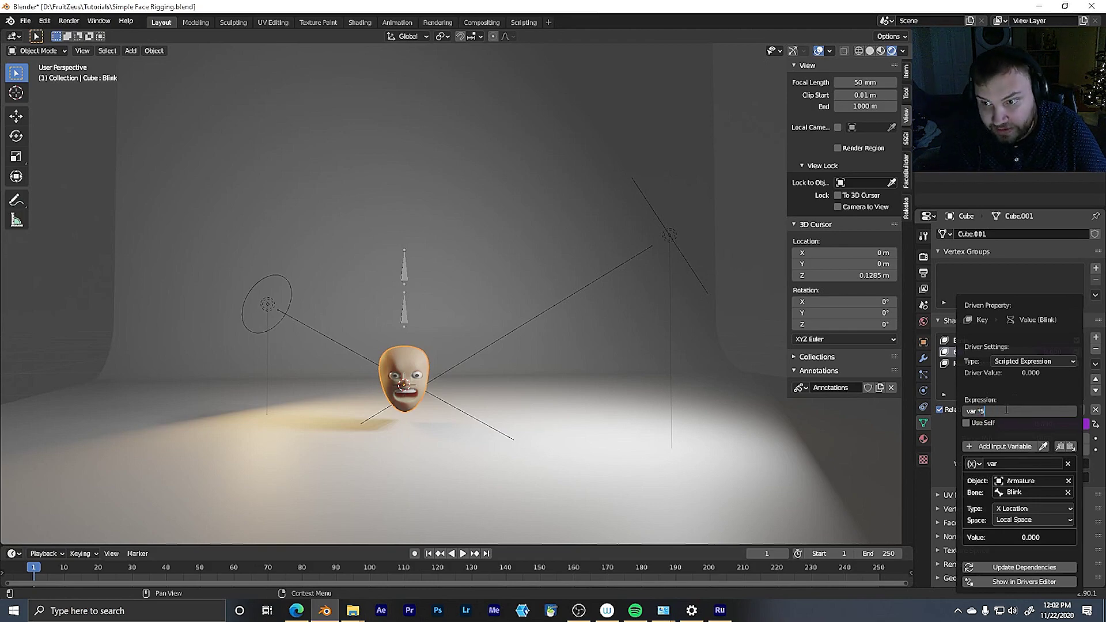
pyautogui.write('*5')
pyautogui.press('Return')
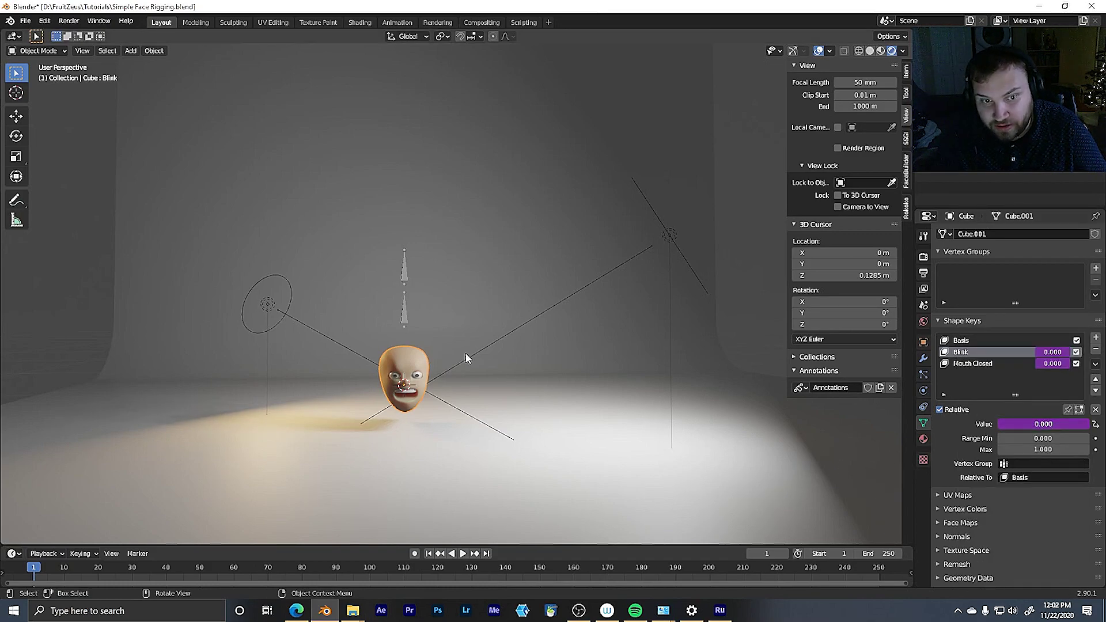
# Switch the armature to Pose Mode and slide the Blink bone along X to test the amplified blink
pyautogui.click(398, 316)
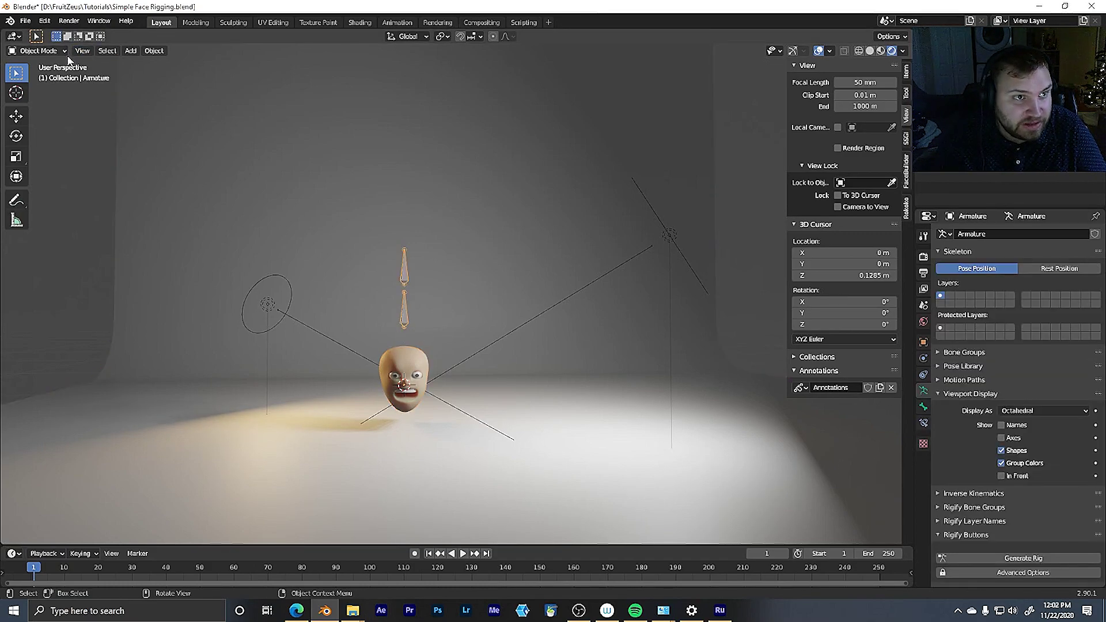
pyautogui.click(38, 51)
pyautogui.click(38, 90)
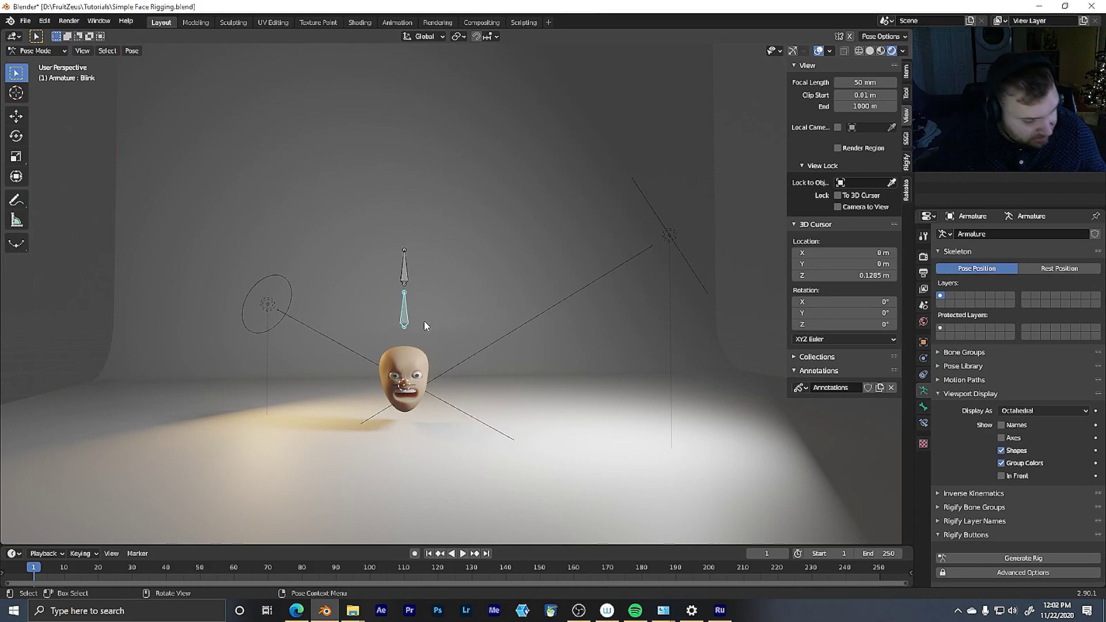
pyautogui.press('g')
pyautogui.press('x')
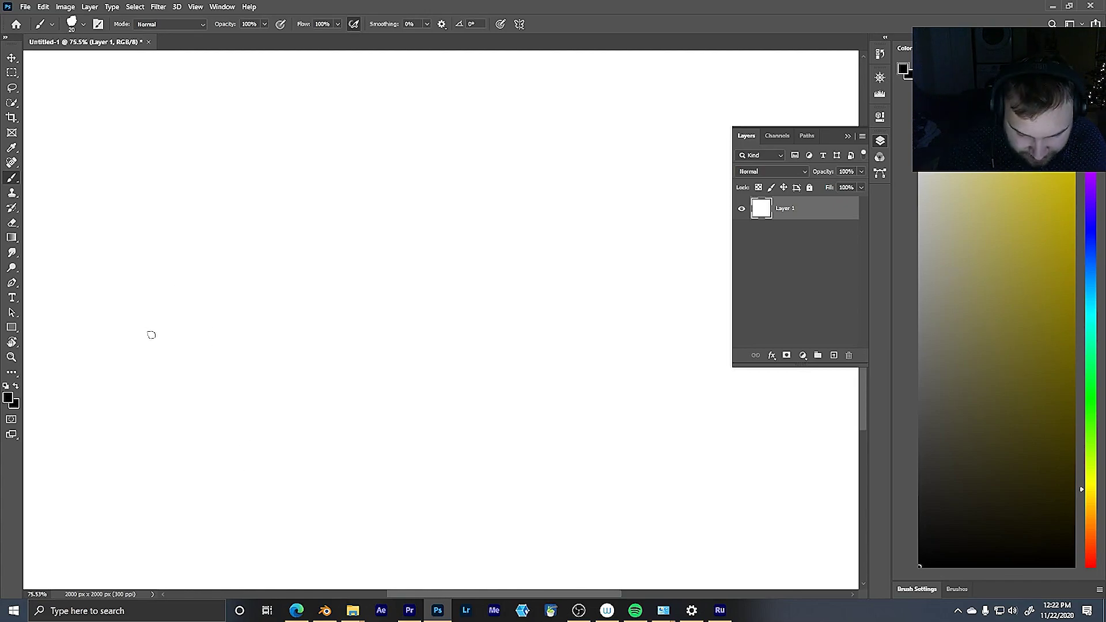
# Handwrite 'Var + 0.0' in black with 'y = mx + b' below it
pyautogui.moveTo(182, 85)
pyautogui.mouseDown()
pyautogui.moveTo(205, 123)
pyautogui.moveTo(217, 70)
pyautogui.moveTo(222, 105)
pyautogui.moveTo(308, 122)
pyautogui.moveTo(359, 114)
pyautogui.moveTo(364, 85)
pyautogui.mouseUp()
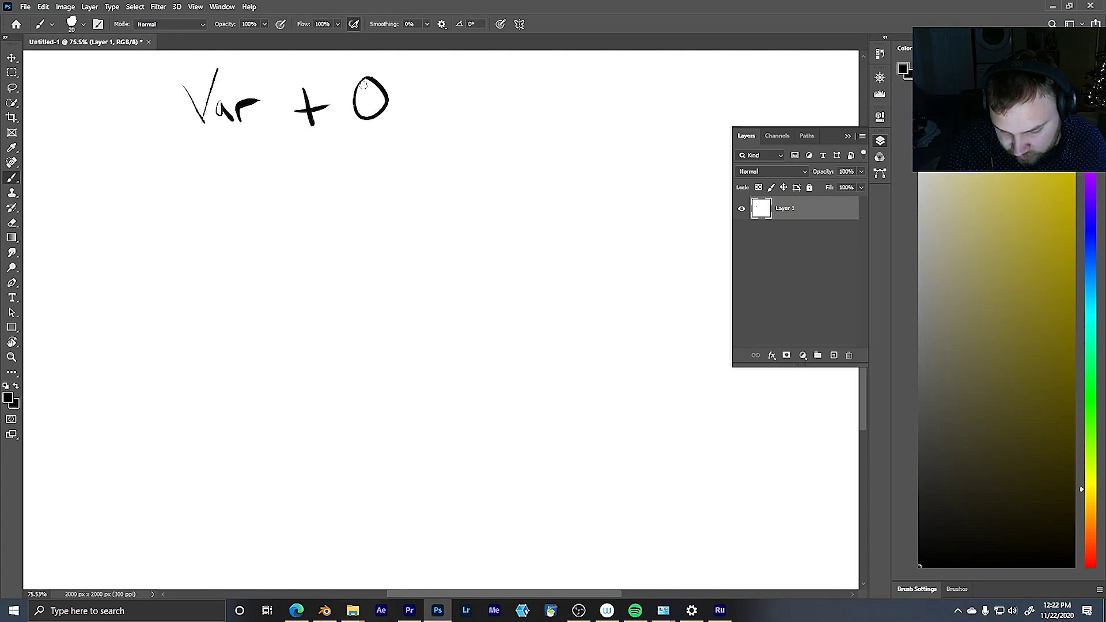
pyautogui.moveTo(433, 81); pyautogui.dragTo(427, 82)
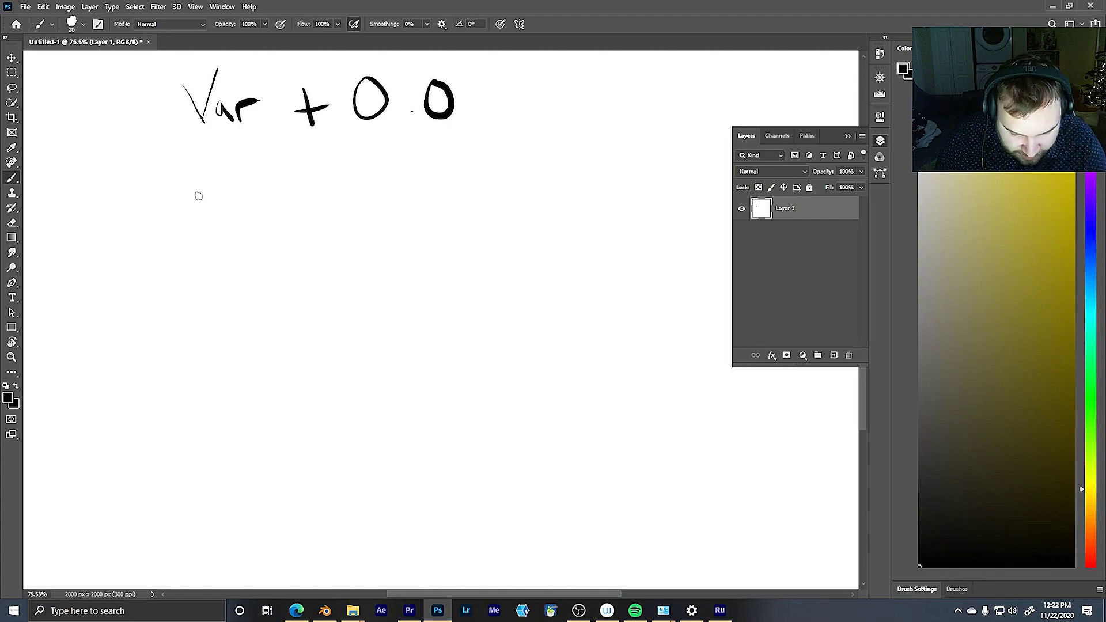
pyautogui.moveTo(195, 190)
pyautogui.mouseDown()
pyautogui.moveTo(217, 223)
pyautogui.moveTo(218, 283)
pyautogui.mouseUp()
pyautogui.moveTo(241, 217); pyautogui.dragTo(265, 217)
pyautogui.moveTo(243, 234)
pyautogui.mouseDown()
pyautogui.moveTo(301, 211)
pyautogui.moveTo(348, 242)
pyautogui.mouseUp()
pyautogui.moveTo(350, 211); pyautogui.dragTo(326, 260)
pyautogui.moveTo(389, 217); pyautogui.dragTo(391, 242)
pyautogui.moveTo(379, 235); pyautogui.dragTo(417, 231)
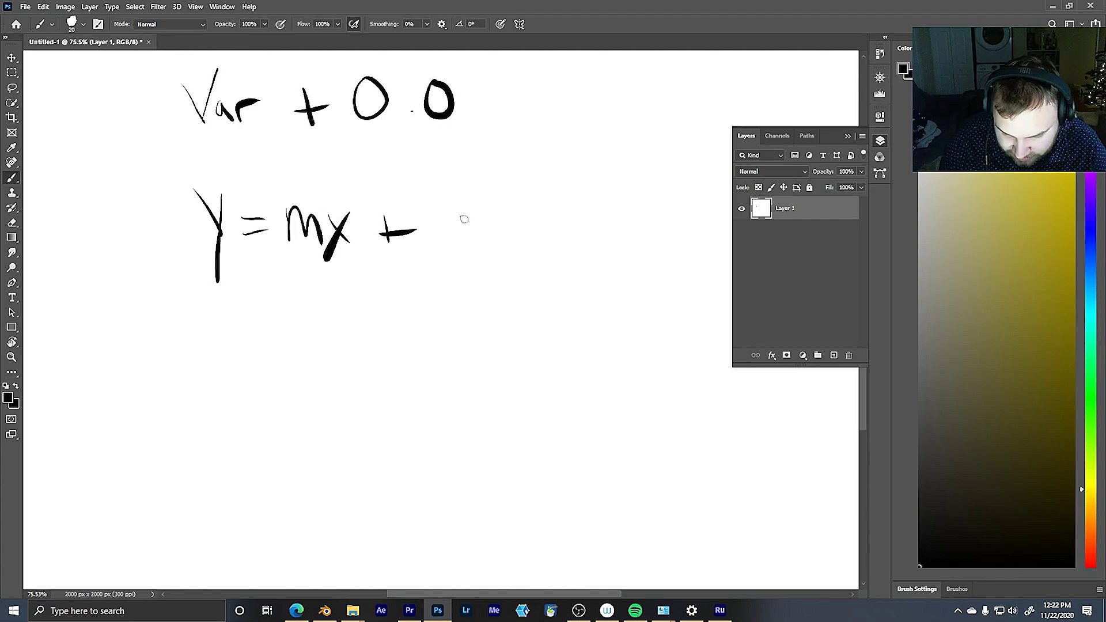
pyautogui.moveTo(443, 189); pyautogui.dragTo(445, 242)
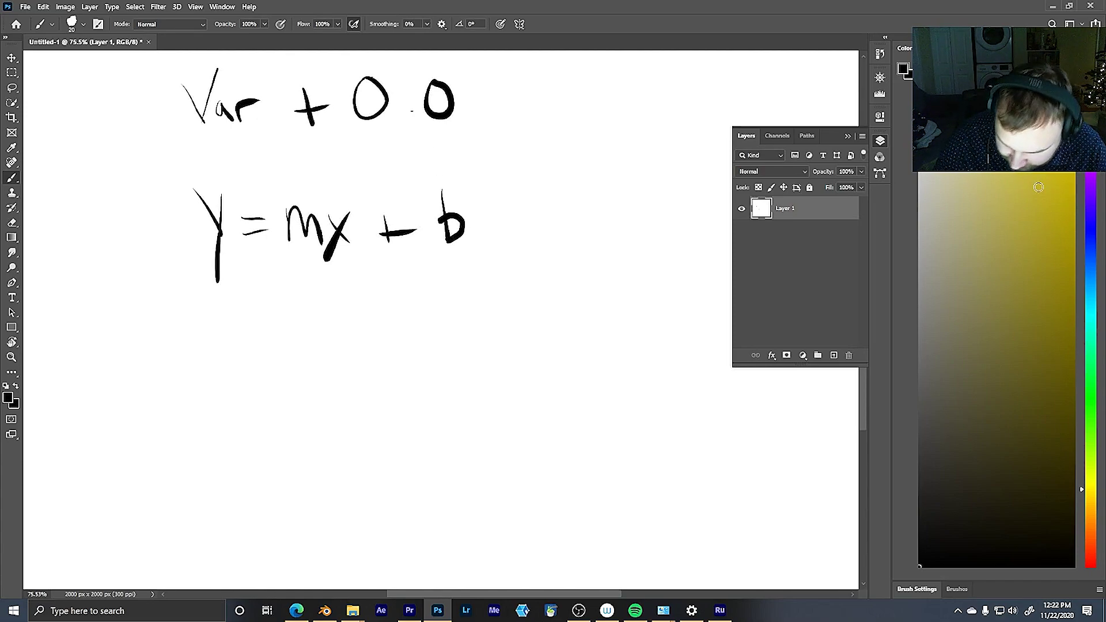
# In yellow, link 0.0 to b and mx to Var, and write a boxed 1 beside Var
pyautogui.click(1068, 180)
pyautogui.moveTo(371, 134); pyautogui.dragTo(463, 133)
pyautogui.moveTo(414, 135); pyautogui.dragTo(441, 181)
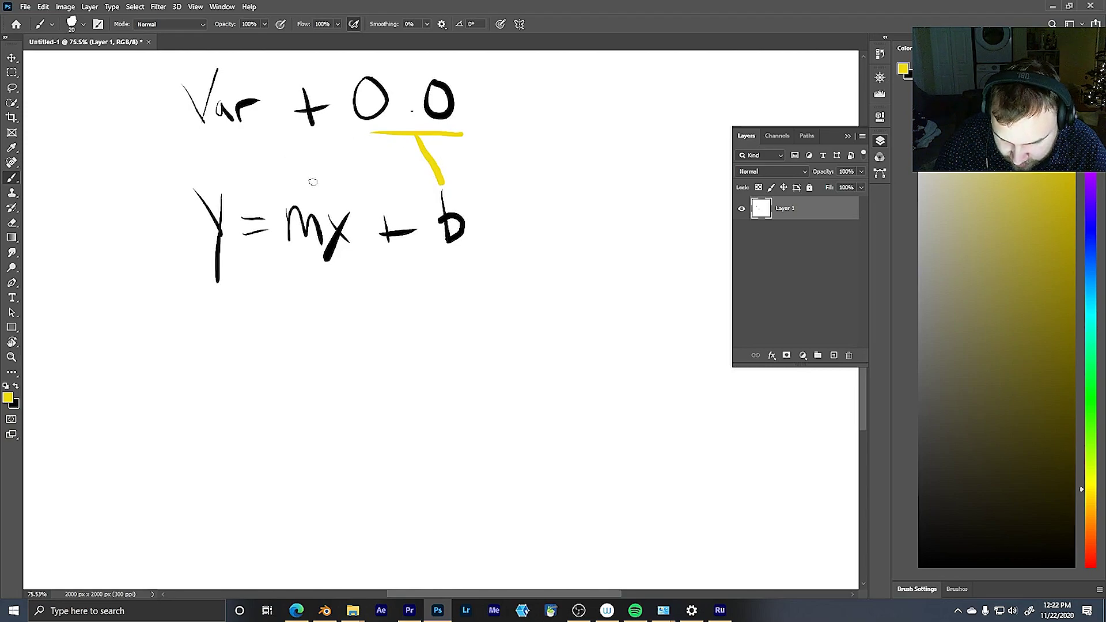
pyautogui.moveTo(254, 132); pyautogui.dragTo(337, 201)
pyautogui.moveTo(254, 156); pyautogui.dragTo(255, 131)
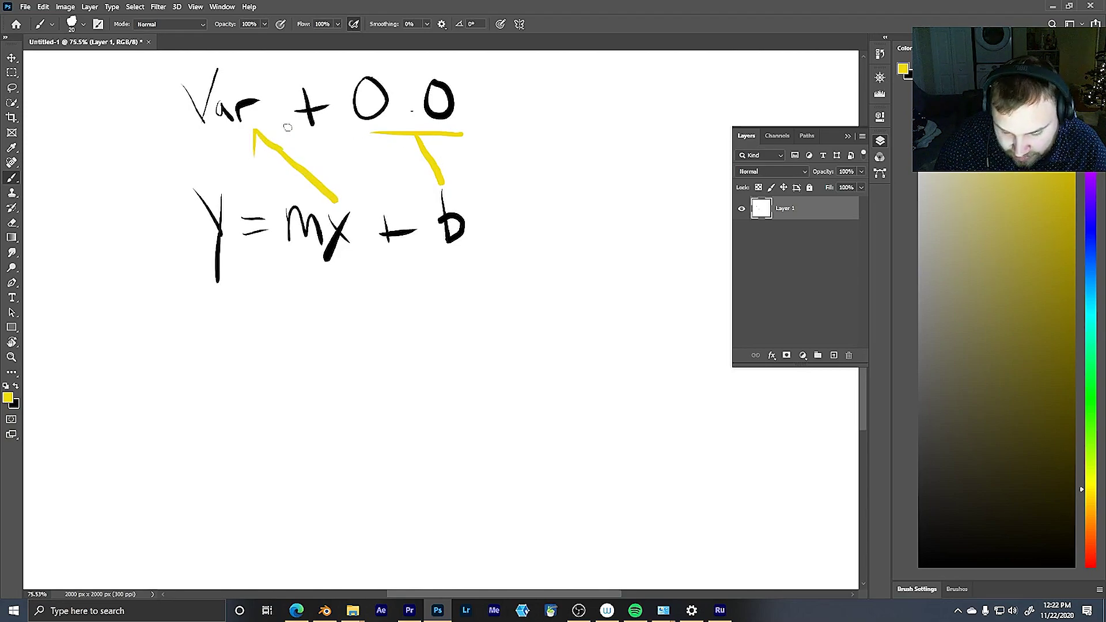
pyautogui.moveTo(278, 189)
pyautogui.mouseDown()
pyautogui.moveTo(175, 124)
pyautogui.moveTo(164, 90)
pyautogui.moveTo(116, 125)
pyautogui.mouseUp()
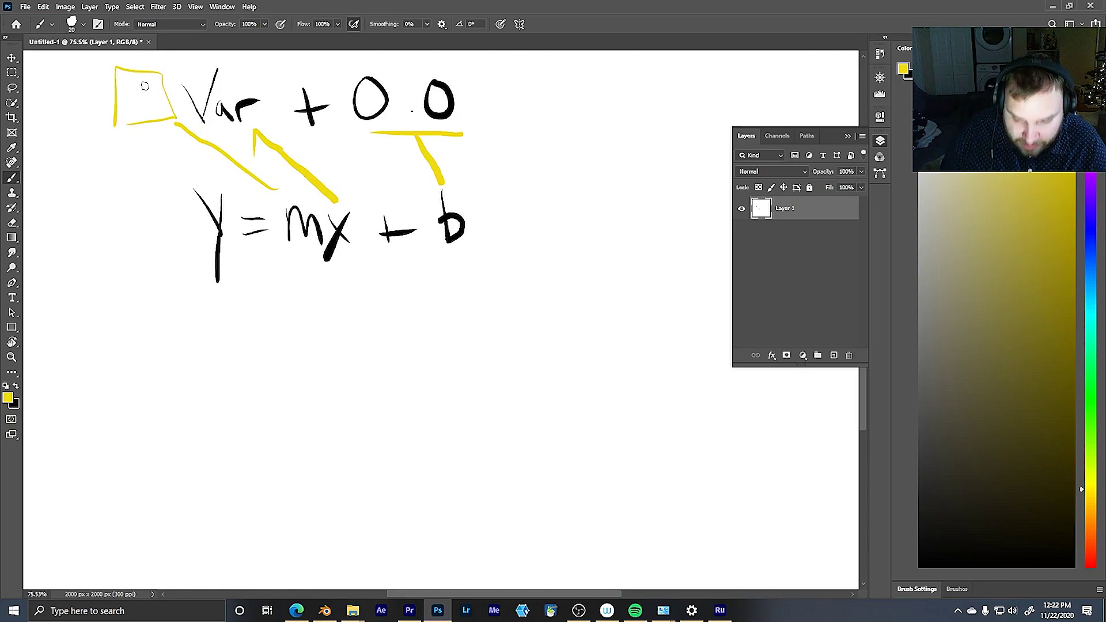
pyautogui.moveTo(144, 85); pyautogui.dragTo(160, 102)
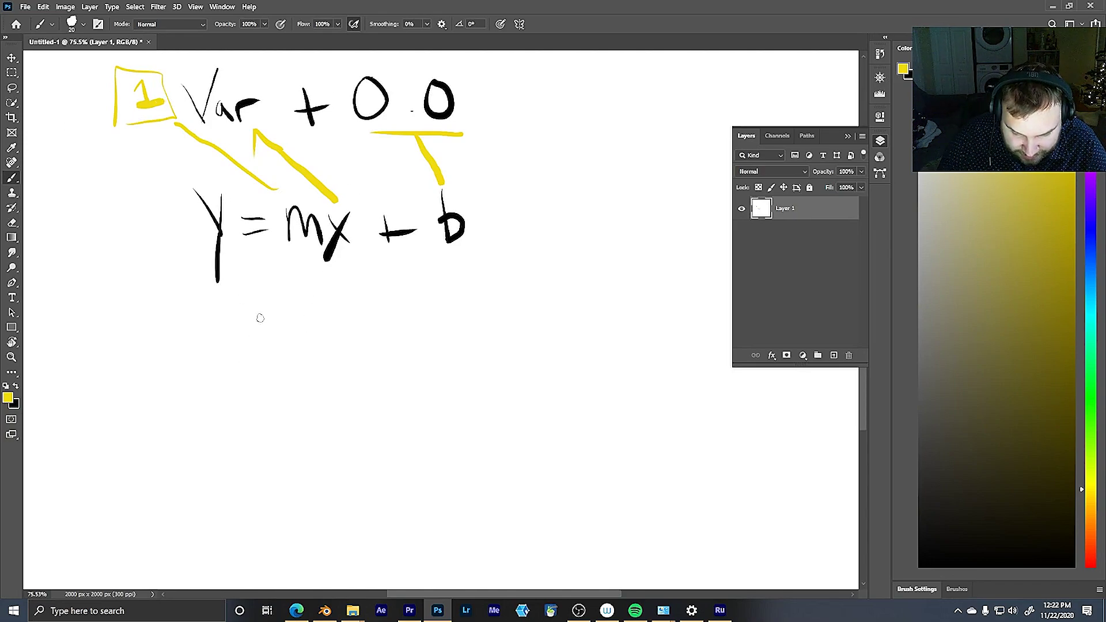
# In black, draw y and x axes, label them y and x, and mark 0 and 1
pyautogui.scroll(-1, 391, 396)
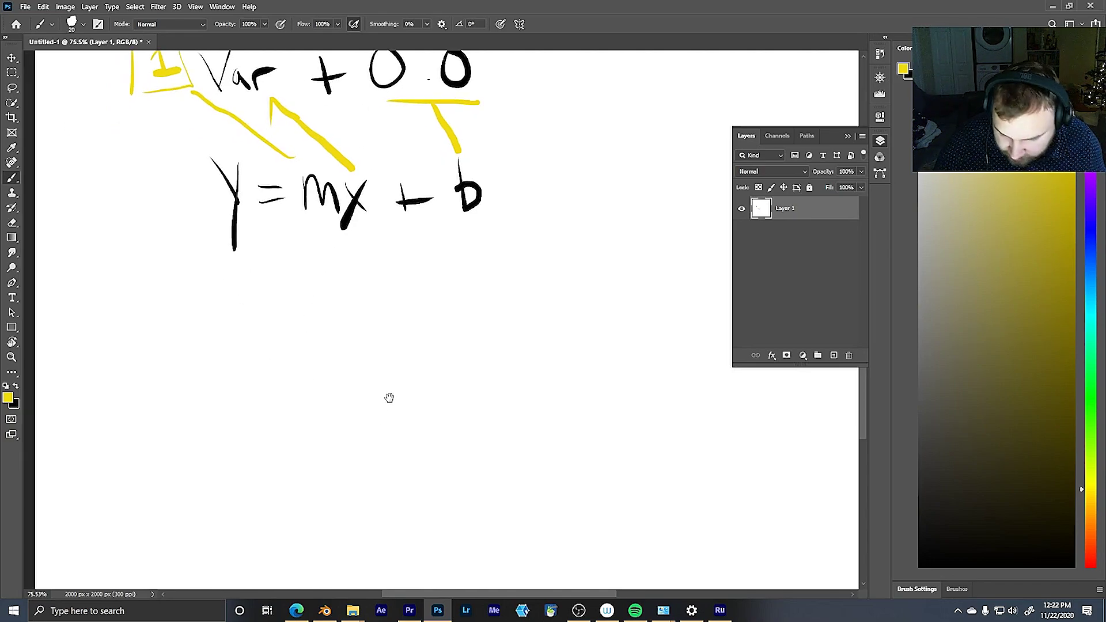
pyautogui.click(920, 567)
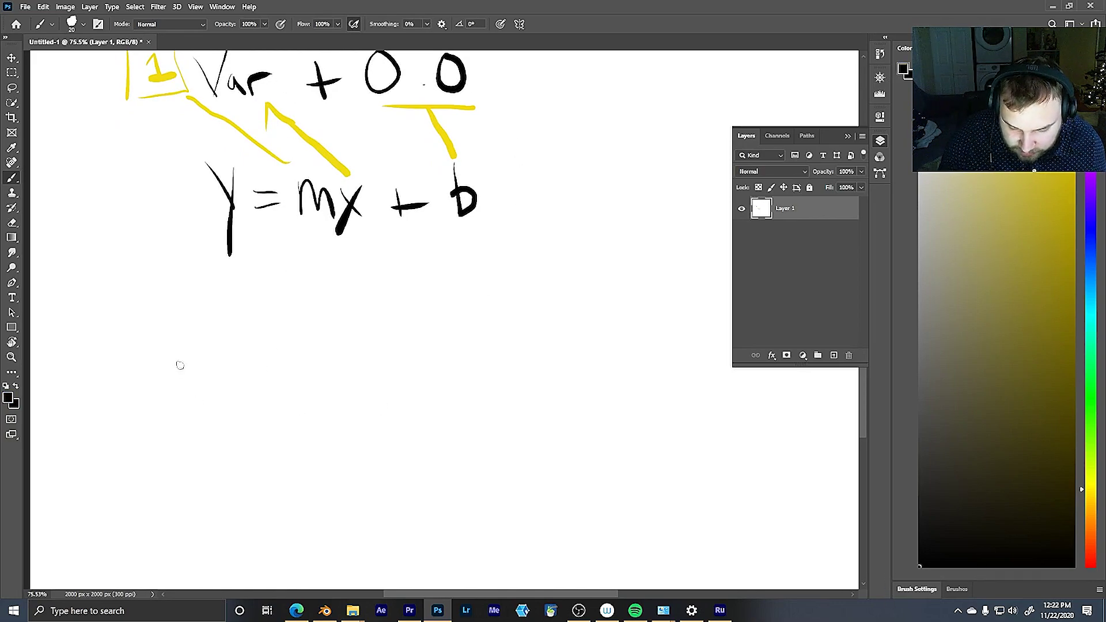
pyautogui.moveTo(175, 314)
pyautogui.mouseDown()
pyautogui.moveTo(175, 537)
pyautogui.moveTo(467, 540)
pyautogui.mouseUp()
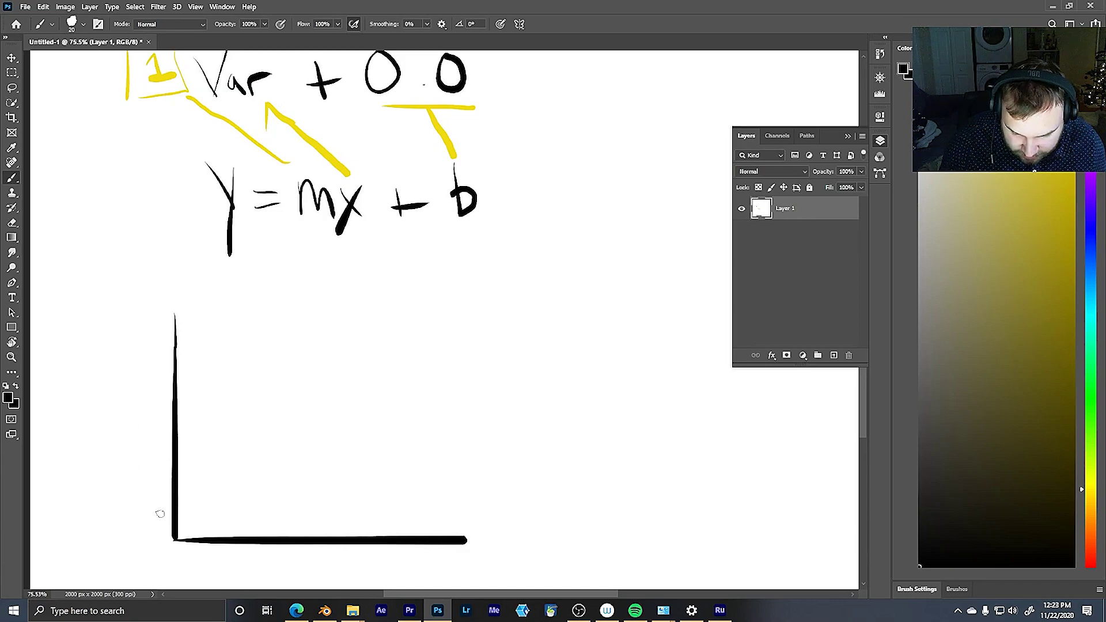
pyautogui.moveTo(172, 286); pyautogui.dragTo(175, 353)
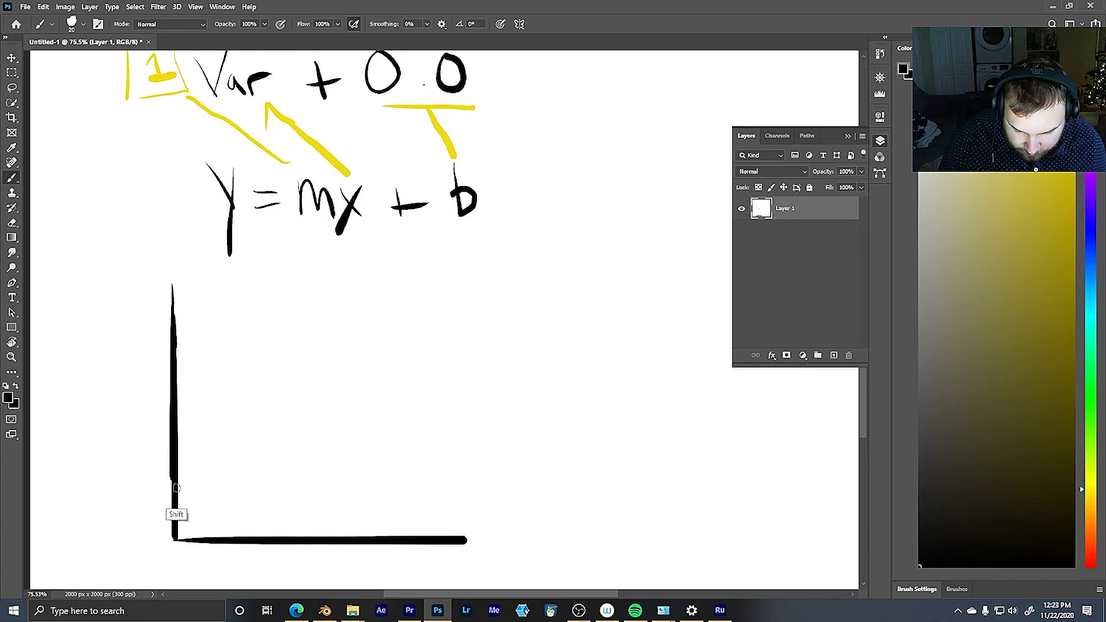
pyautogui.moveTo(73, 384); pyautogui.dragTo(93, 422)
pyautogui.moveTo(95, 387); pyautogui.dragTo(93, 464)
pyautogui.moveTo(336, 565)
pyautogui.mouseDown()
pyautogui.moveTo(356, 577)
pyautogui.moveTo(337, 588)
pyautogui.mouseUp()
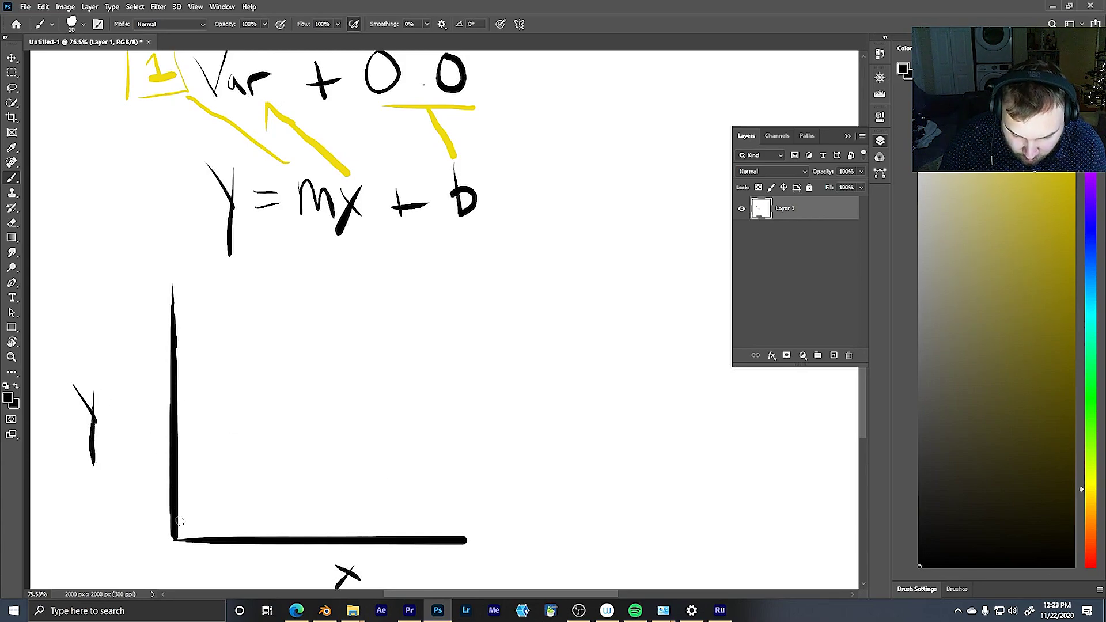
pyautogui.moveTo(161, 529); pyautogui.dragTo(162, 530)
pyautogui.moveTo(137, 286)
pyautogui.mouseDown()
pyautogui.moveTo(148, 280)
pyautogui.moveTo(148, 297)
pyautogui.mouseUp()
pyautogui.moveTo(134, 299); pyautogui.dragTo(156, 297)
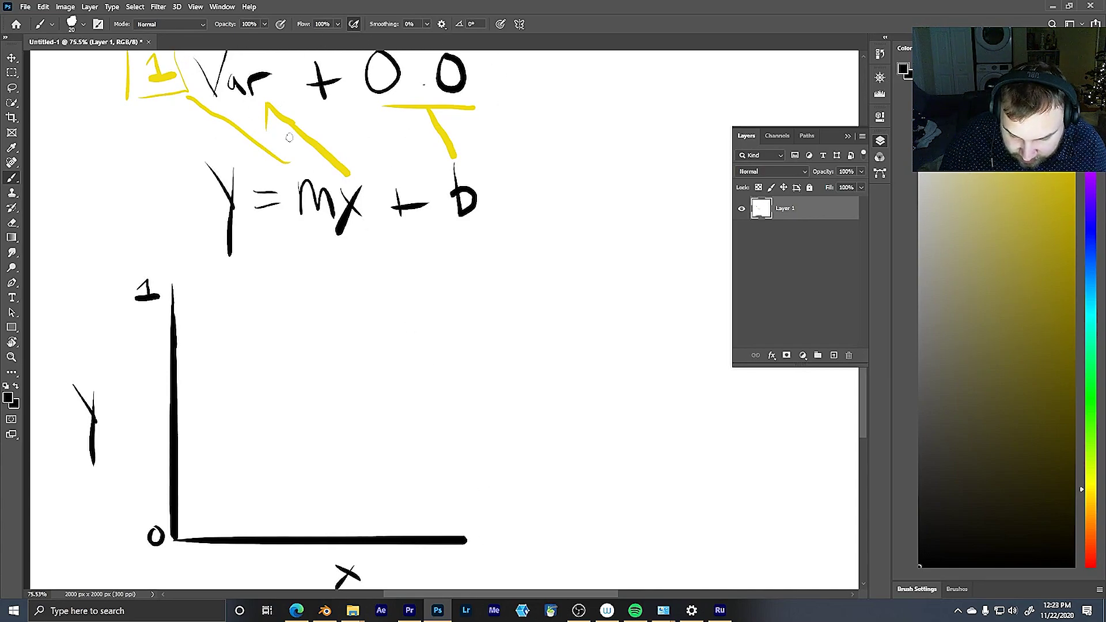
# Write 'y = x' beside the formula and 'y = x + b' beneath, with an arrow to y = x
pyautogui.moveTo(548, 147)
pyautogui.mouseDown()
pyautogui.moveTo(572, 196)
pyautogui.moveTo(567, 230)
pyautogui.mouseUp()
pyautogui.moveTo(599, 163); pyautogui.dragTo(619, 162)
pyautogui.moveTo(599, 178)
pyautogui.mouseDown()
pyautogui.moveTo(663, 173)
pyautogui.moveTo(633, 190)
pyautogui.mouseUp()
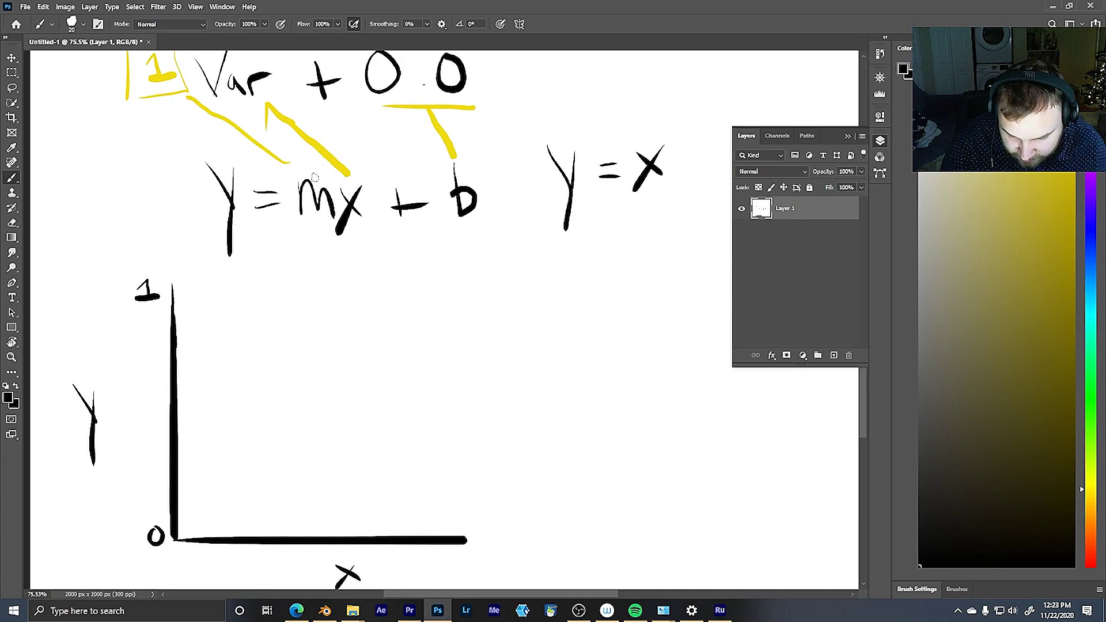
pyautogui.moveTo(298, 242); pyautogui.dragTo(329, 270)
pyautogui.moveTo(332, 249)
pyautogui.mouseDown()
pyautogui.moveTo(336, 296)
pyautogui.moveTo(376, 250)
pyautogui.mouseUp()
pyautogui.moveTo(353, 262); pyautogui.dragTo(427, 270)
pyautogui.moveTo(419, 253)
pyautogui.mouseDown()
pyautogui.moveTo(407, 281)
pyautogui.moveTo(467, 265)
pyautogui.mouseUp()
pyautogui.moveTo(473, 240); pyautogui.dragTo(480, 280)
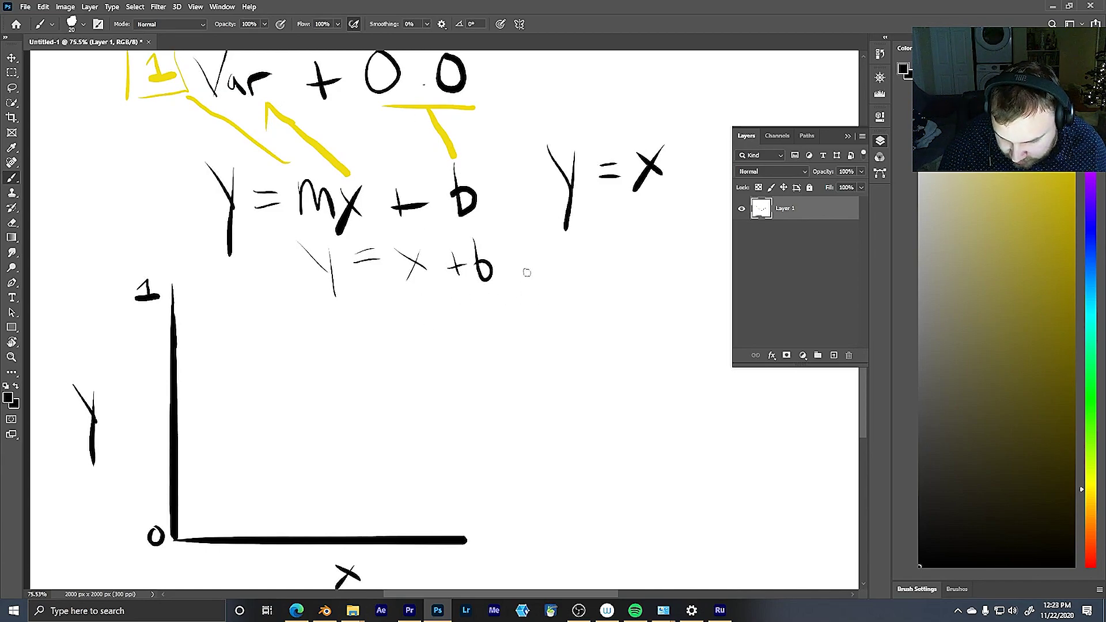
pyautogui.moveTo(502, 247); pyautogui.dragTo(552, 202)
pyautogui.moveTo(528, 207); pyautogui.dragTo(545, 228)
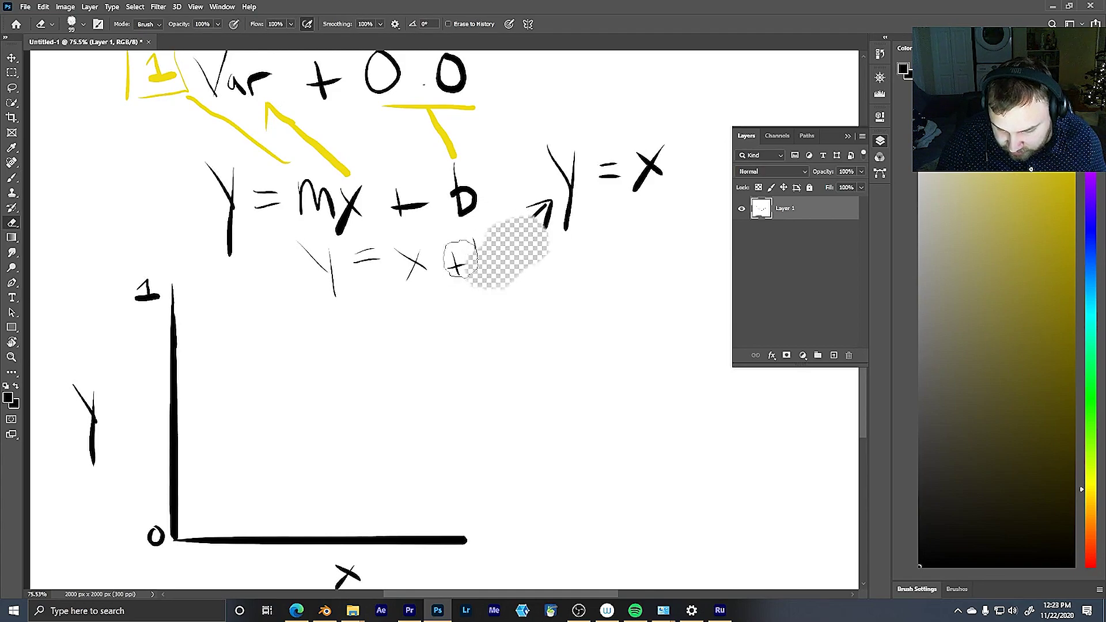
# Clear the old formulas, write 'y = x' at the top, and draw its diagonal from the origin
pyautogui.hotkey('ctrl', 'z')
pyautogui.hotkey('ctrl', 'z')
pyautogui.hotkey('ctrl', 'z')
pyautogui.hotkey('ctrl', 'z')
pyautogui.hotkey('ctrl', 'z')
pyautogui.hotkey('ctrl', 'z')
pyautogui.hotkey('ctrl', 'z')
pyautogui.hotkey('ctrl', 'z')
pyautogui.hotkey('ctrl', 'z')
pyautogui.hotkey('ctrl', 'z')
pyautogui.moveTo(242, 83)
pyautogui.mouseDown()
pyautogui.moveTo(269, 123)
pyautogui.moveTo(269, 151)
pyautogui.mouseUp()
pyautogui.moveTo(290, 98); pyautogui.dragTo(311, 99)
pyautogui.moveTo(292, 107)
pyautogui.mouseDown()
pyautogui.moveTo(365, 103)
pyautogui.moveTo(338, 132)
pyautogui.mouseUp()
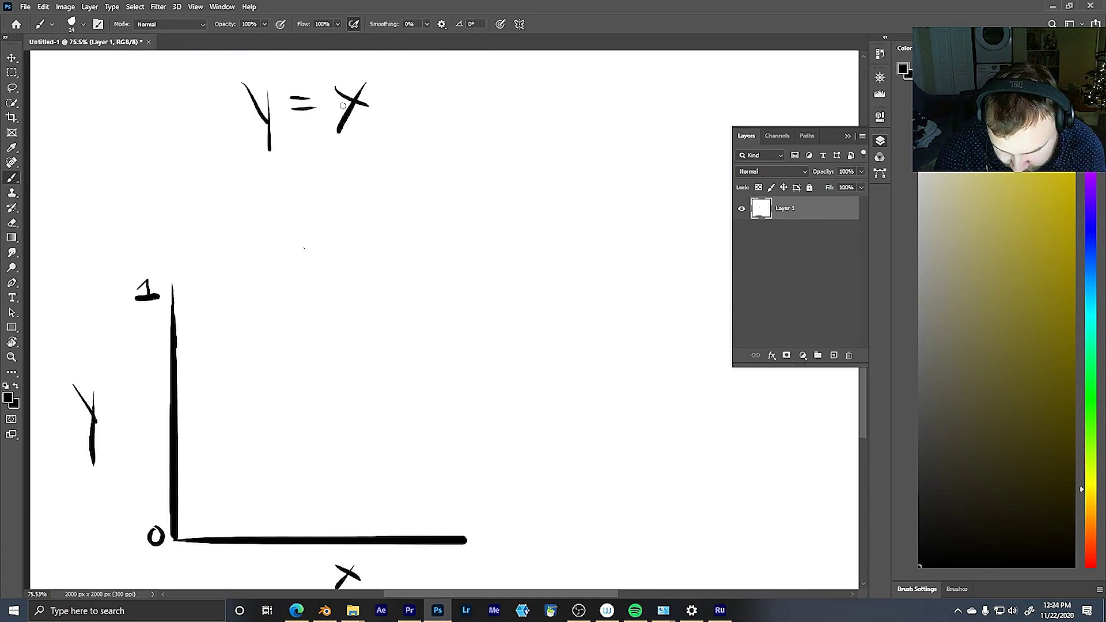
pyautogui.moveTo(450, 281); pyautogui.dragTo(179, 539)
pyautogui.moveTo(453, 556); pyautogui.dragTo(461, 576)
pyautogui.moveTo(451, 575); pyautogui.dragTo(480, 571)
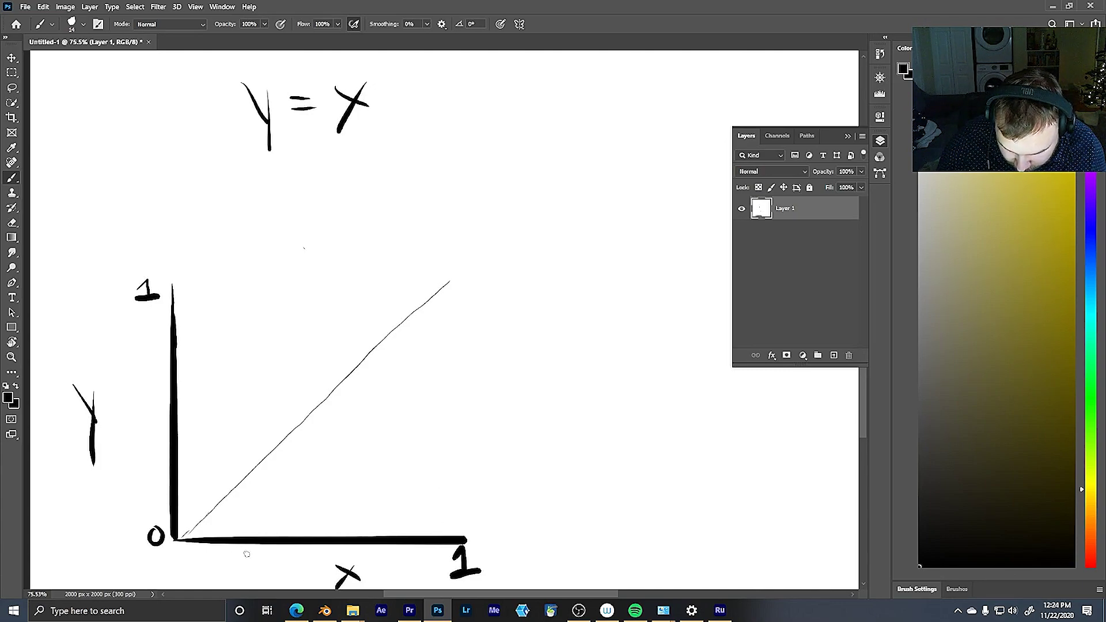
# Add x-axis tick marks labelled .2, .4, .6 and .8
pyautogui.moveTo(248, 565); pyautogui.dragTo(246, 544)
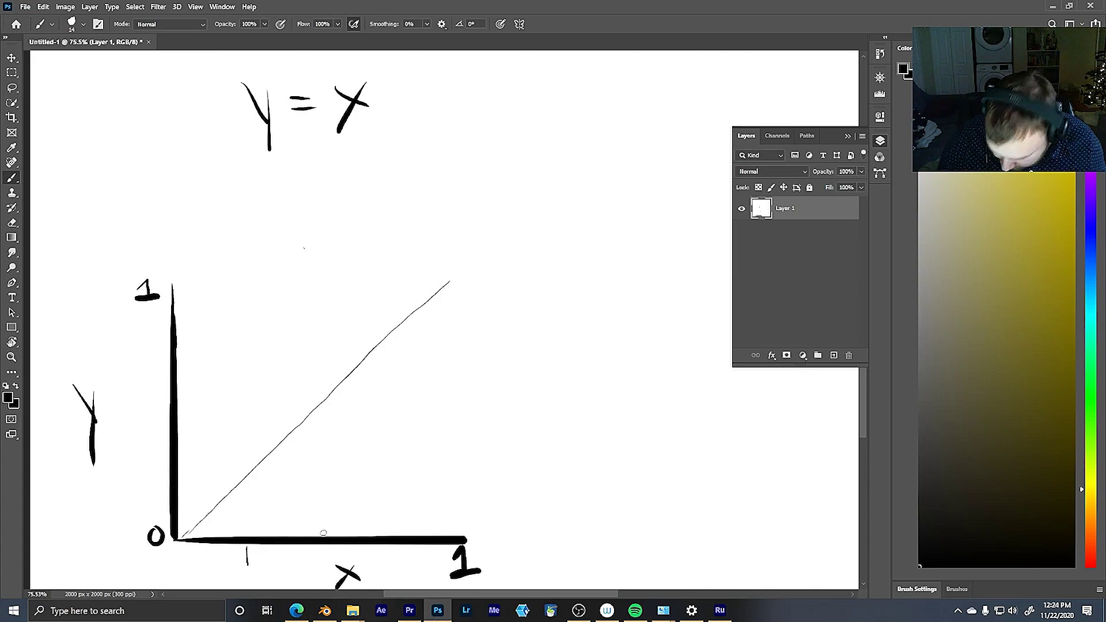
pyautogui.moveTo(308, 546)
pyautogui.mouseDown()
pyautogui.moveTo(310, 561)
pyautogui.moveTo(419, 568)
pyautogui.mouseUp()
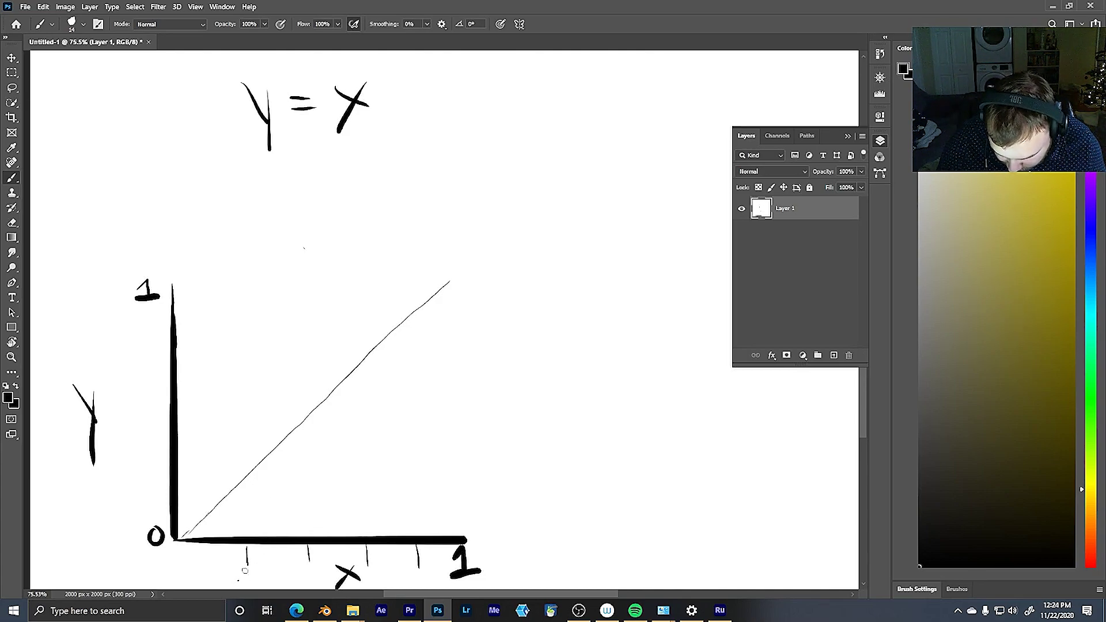
pyautogui.moveTo(245, 571); pyautogui.dragTo(252, 581)
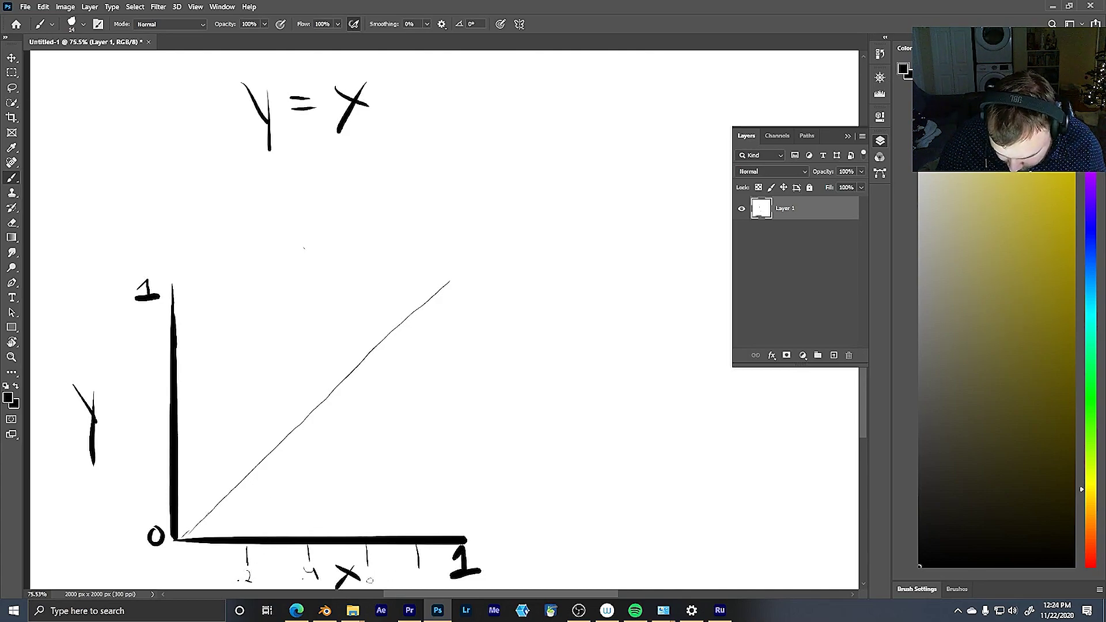
pyautogui.moveTo(382, 568)
pyautogui.mouseDown()
pyautogui.moveTo(382, 578)
pyautogui.moveTo(428, 567)
pyautogui.mouseUp()
pyautogui.click(410, 579)
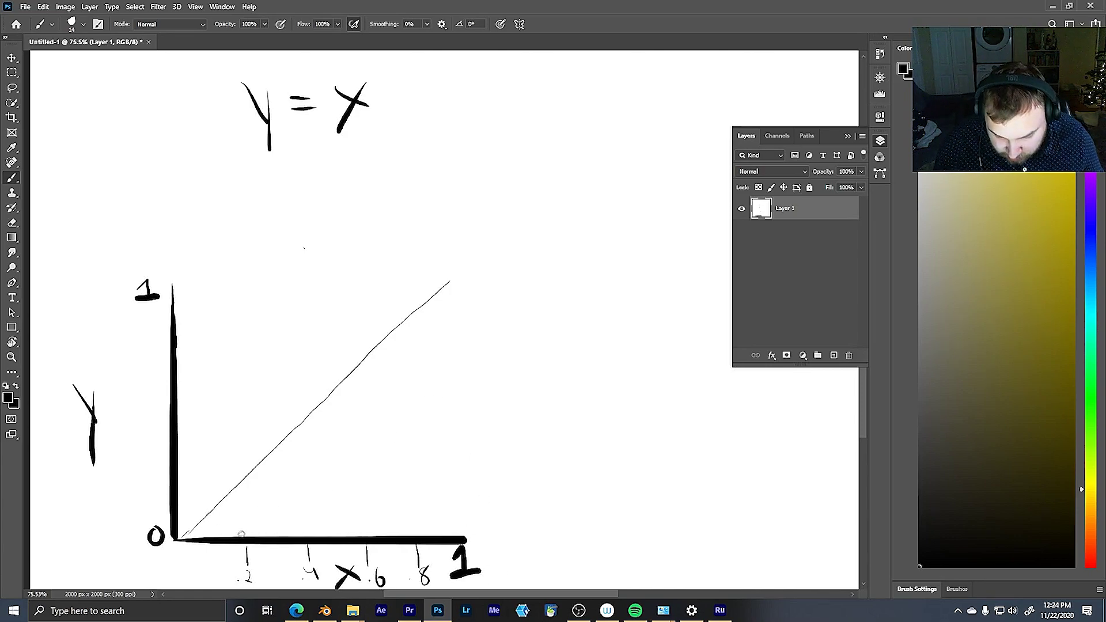
# Draw a yellow vertical line at x = .2, then a steeper black line from the origin
pyautogui.click(1073, 174)
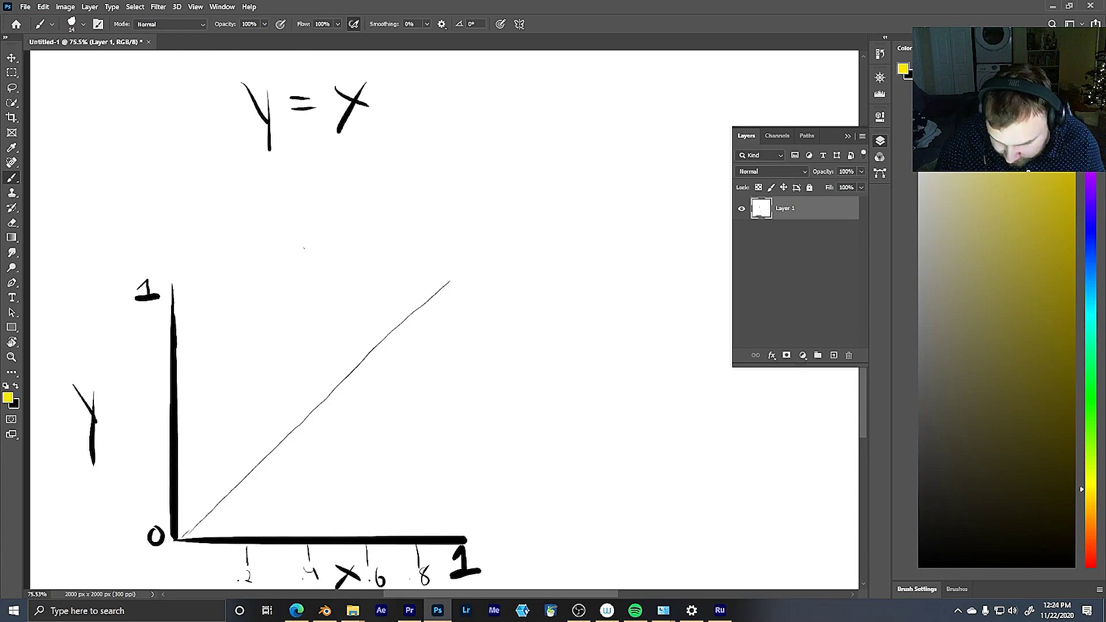
pyautogui.moveTo(248, 529); pyautogui.dragTo(246, 271)
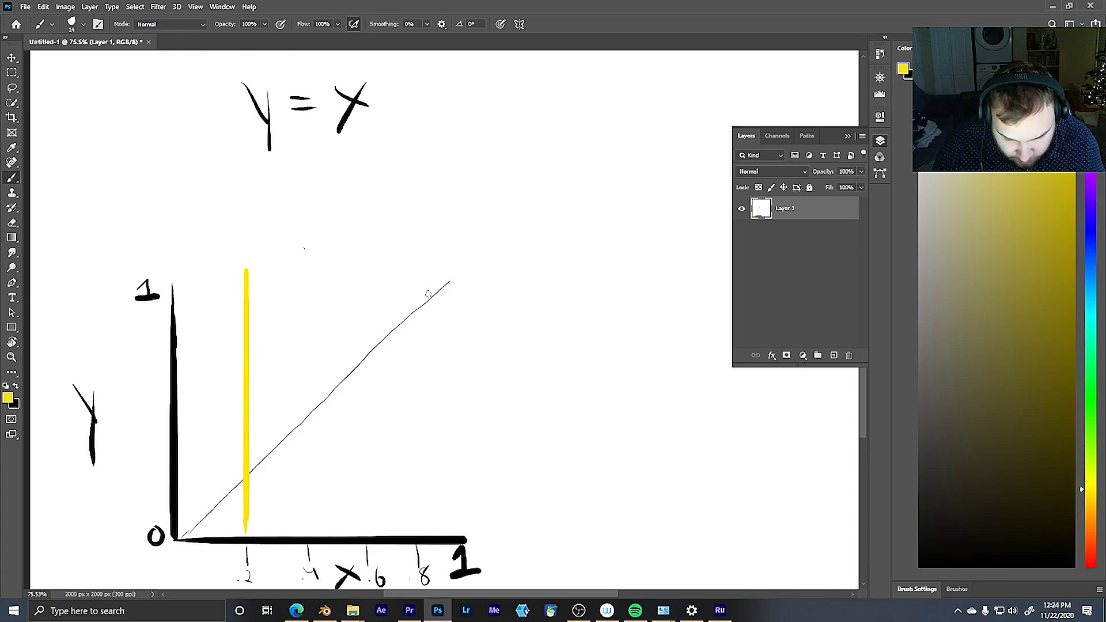
pyautogui.press('d')
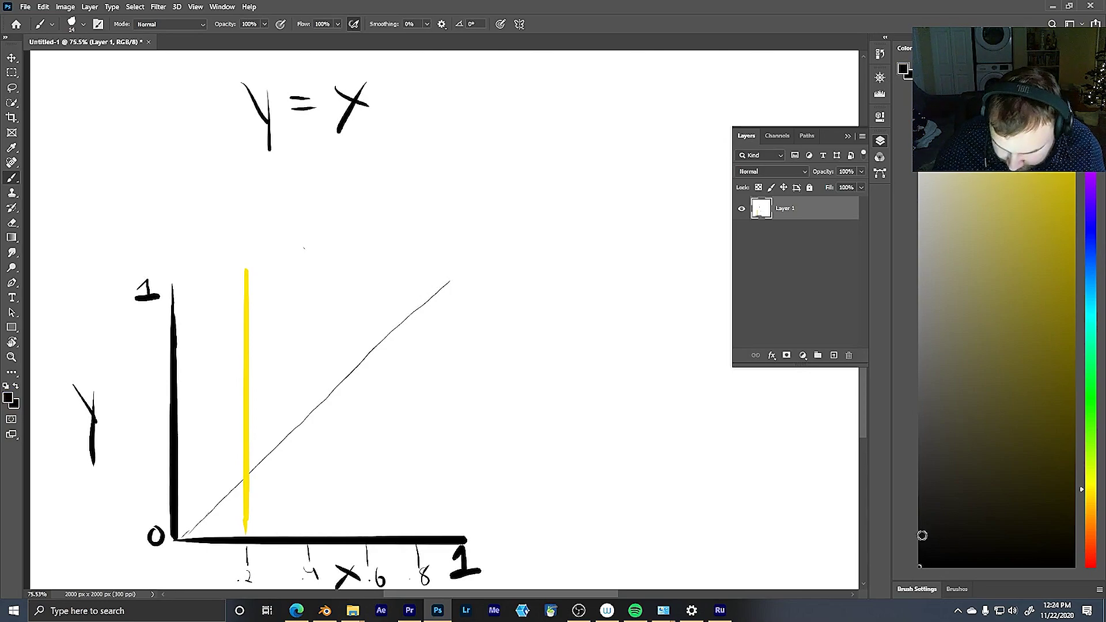
pyautogui.moveTo(174, 539)
pyautogui.mouseDown()
pyautogui.moveTo(208, 452)
pyautogui.moveTo(235, 308)
pyautogui.moveTo(176, 543)
pyautogui.mouseUp()
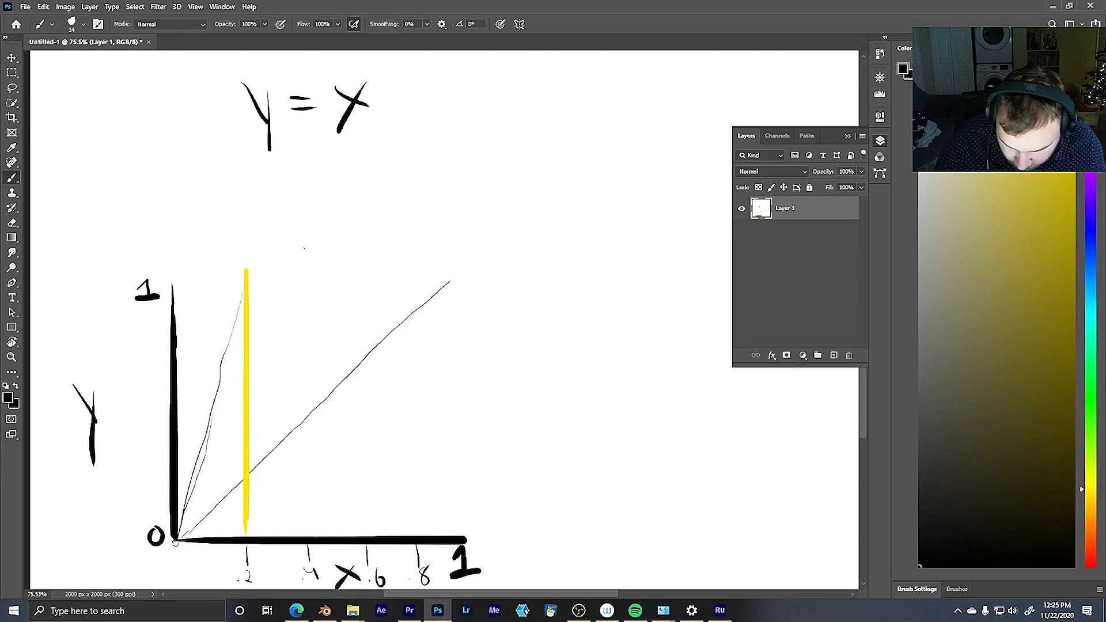
# Write 'y = 5x + 0' at the top to the right of y = x
pyautogui.moveTo(423, 112); pyautogui.dragTo(449, 190)
pyautogui.moveTo(468, 126)
pyautogui.mouseDown()
pyautogui.moveTo(532, 131)
pyautogui.moveTo(521, 149)
pyautogui.mouseUp()
pyautogui.moveTo(551, 127)
pyautogui.mouseDown()
pyautogui.moveTo(572, 147)
pyautogui.moveTo(549, 155)
pyautogui.mouseUp()
pyautogui.moveTo(599, 123)
pyautogui.mouseDown()
pyautogui.moveTo(601, 149)
pyautogui.moveTo(612, 137)
pyautogui.mouseUp()
pyautogui.moveTo(640, 110)
pyautogui.mouseDown()
pyautogui.moveTo(637, 147)
pyautogui.moveTo(636, 107)
pyautogui.mouseUp()
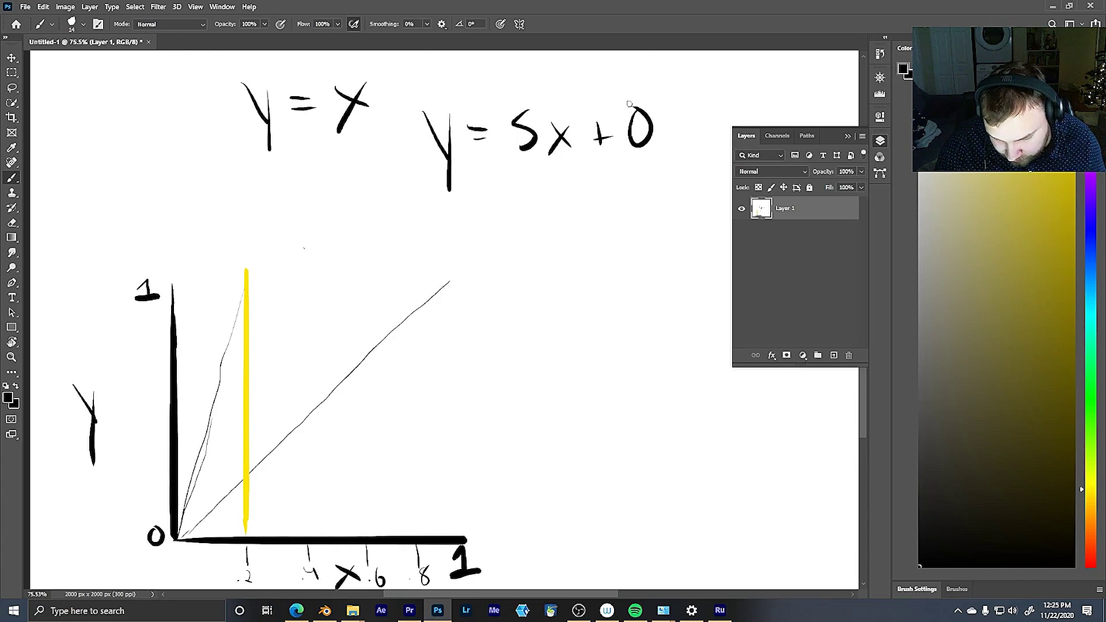